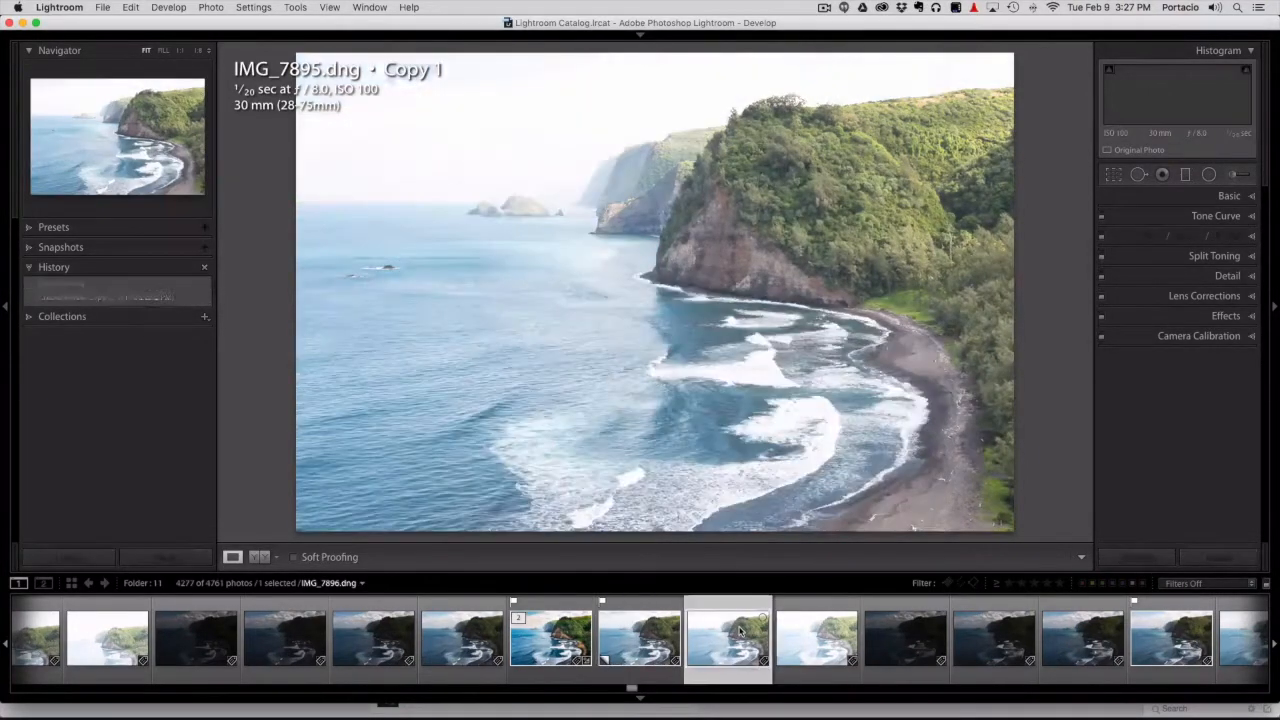
Compare the highlight and shadow clipping in bracketed exposures IMG_7896, IMG_7893 and IMG_7892 against IMG_7895 Copy 1, with the clipping overlay hidden again at the end
left_click(742, 628)
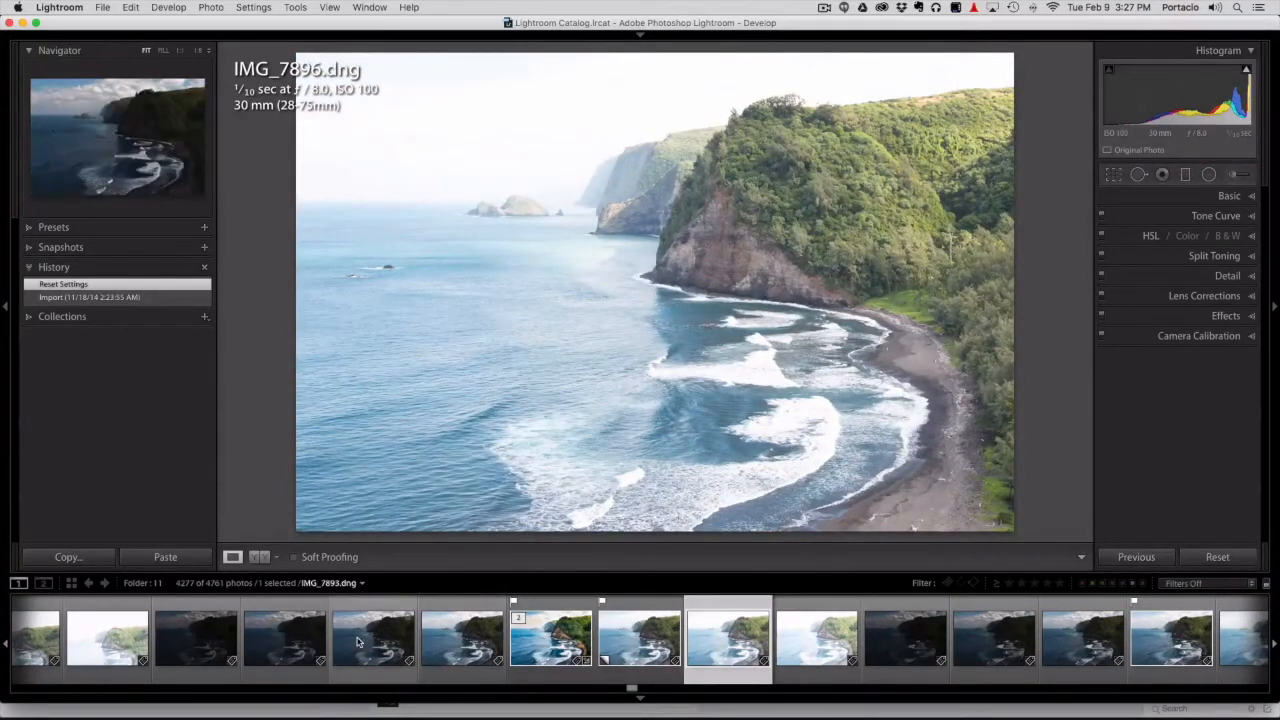
left_click(357, 642)
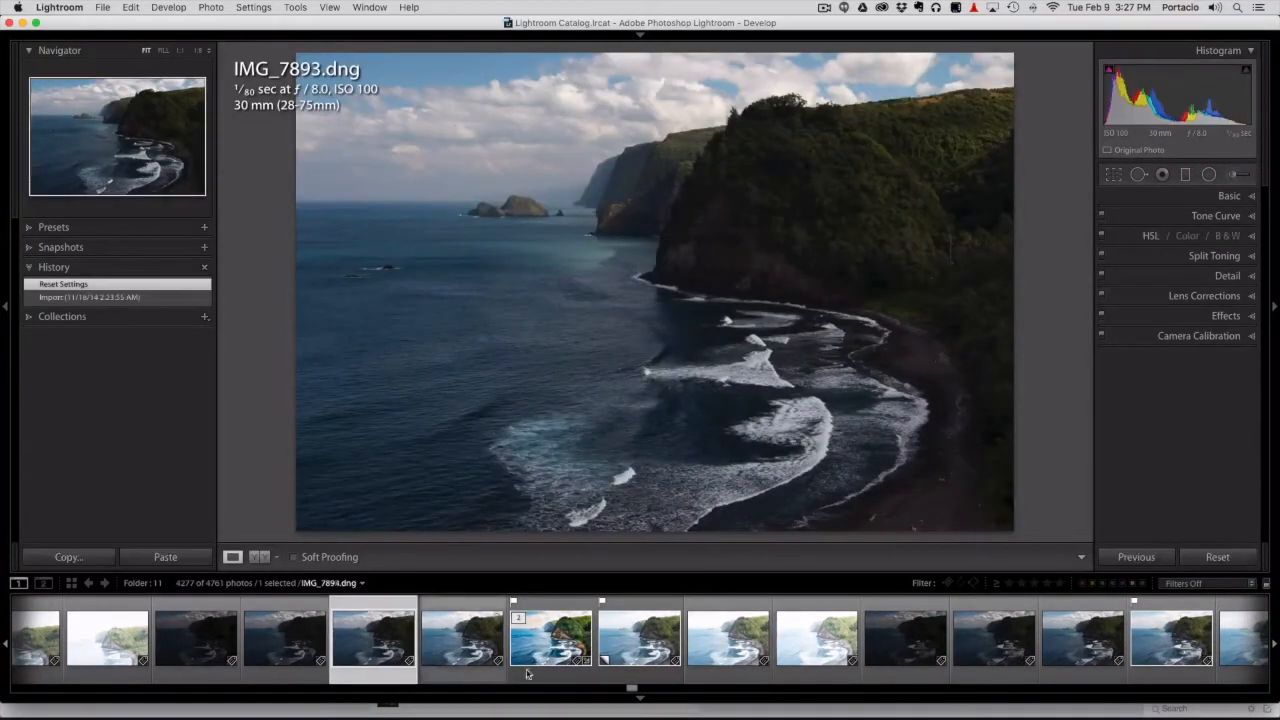
left_click(729, 645)
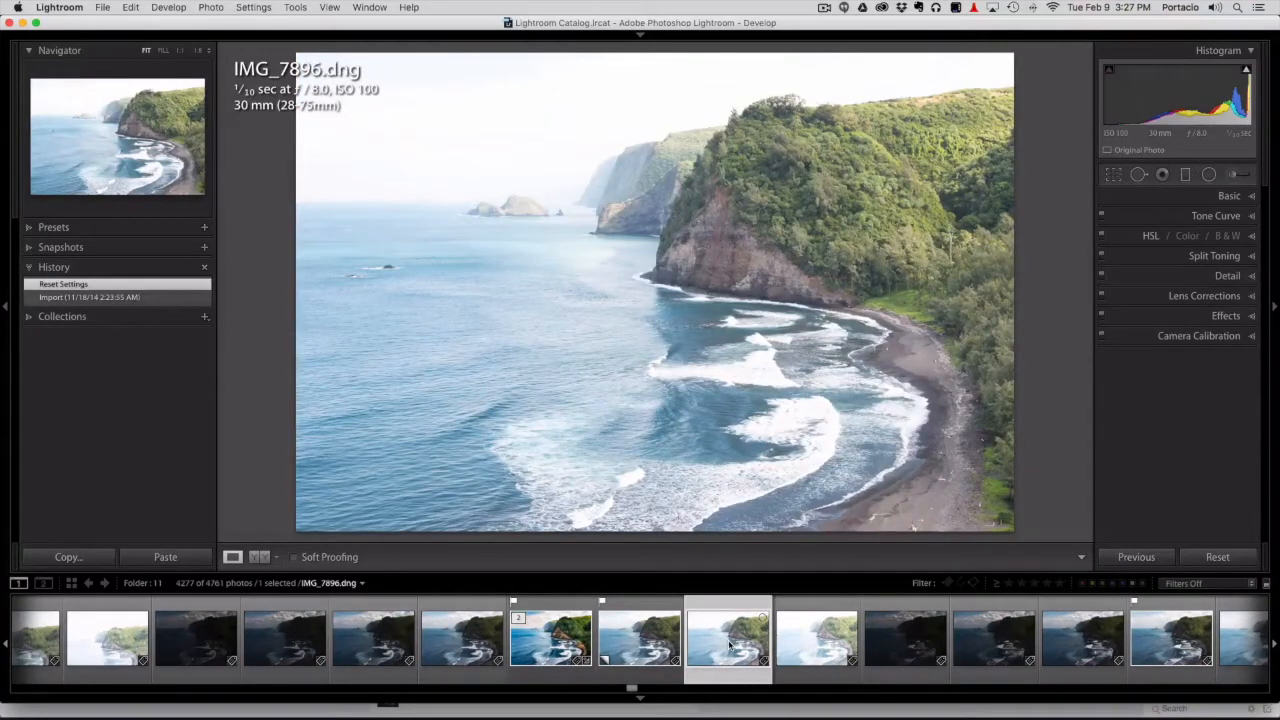
key("j")
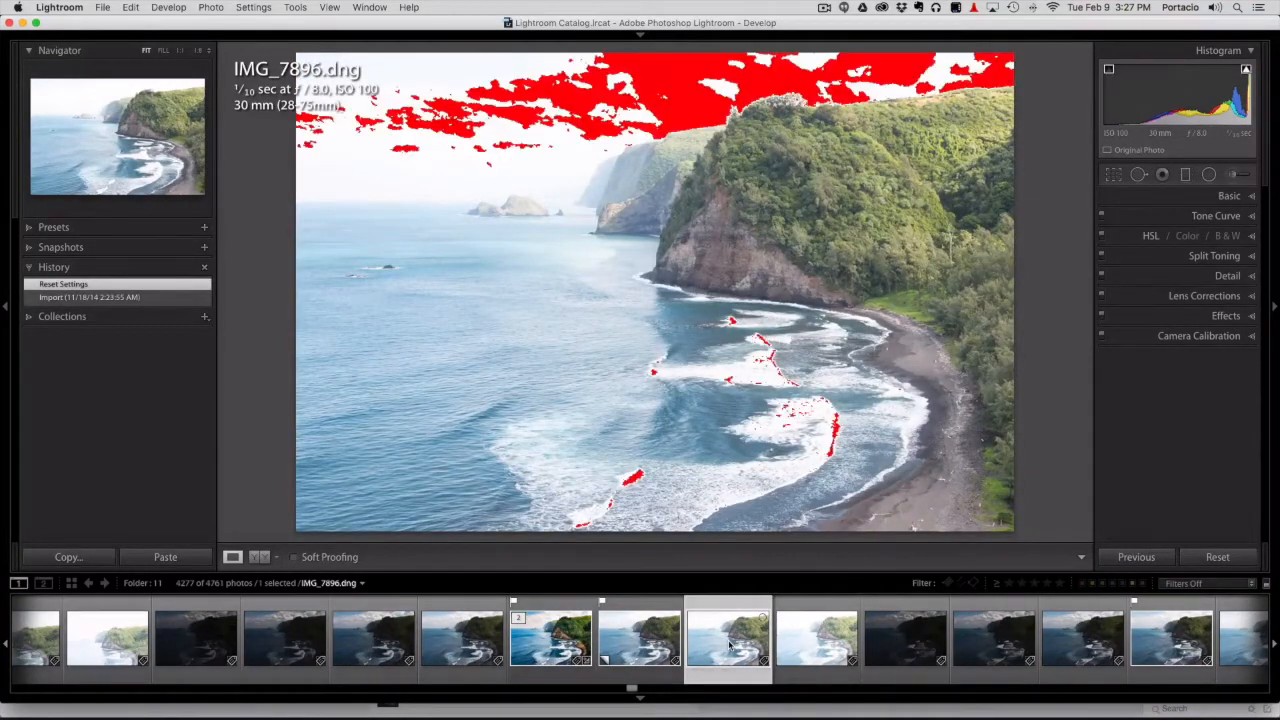
left_click(293, 641)
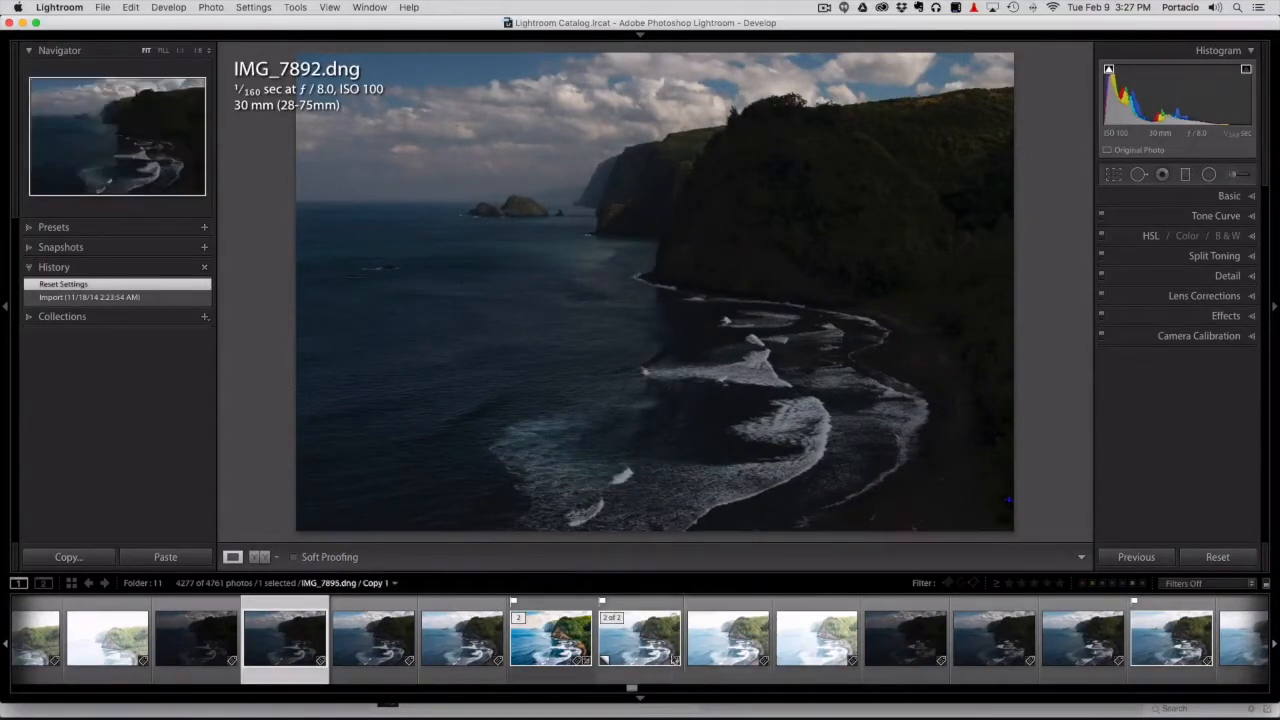
left_click(637, 641)
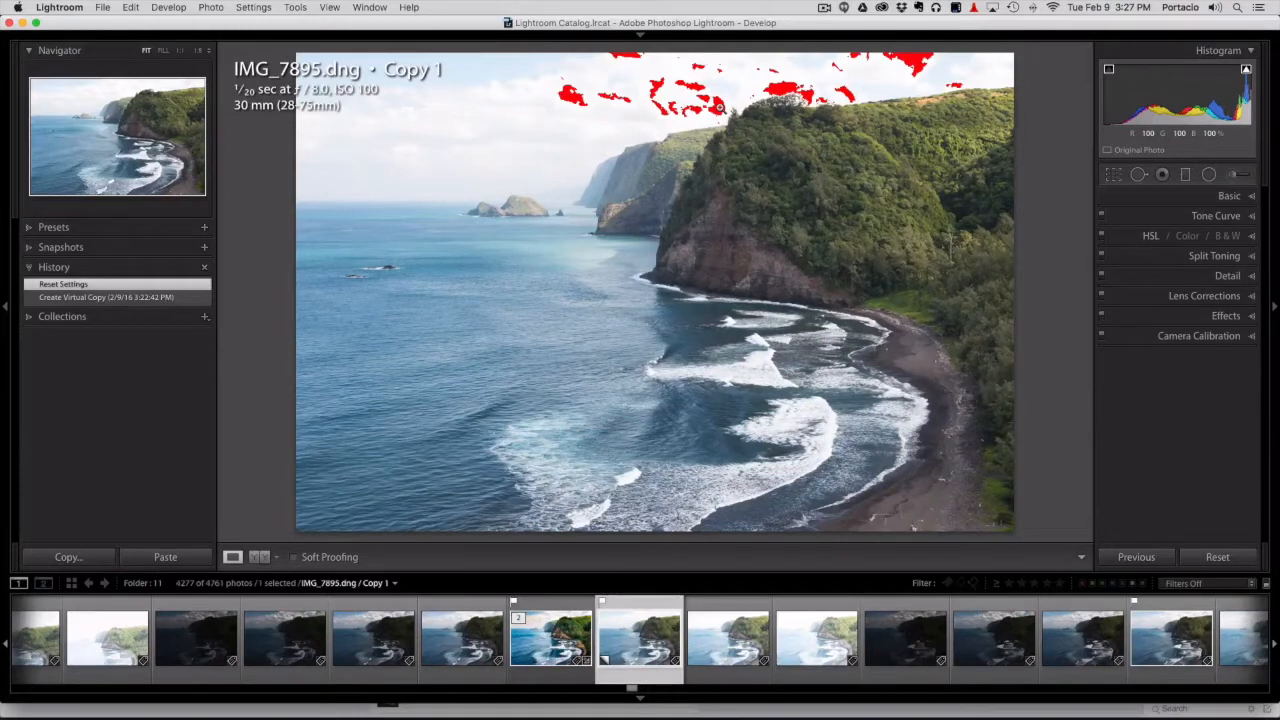
key("j")
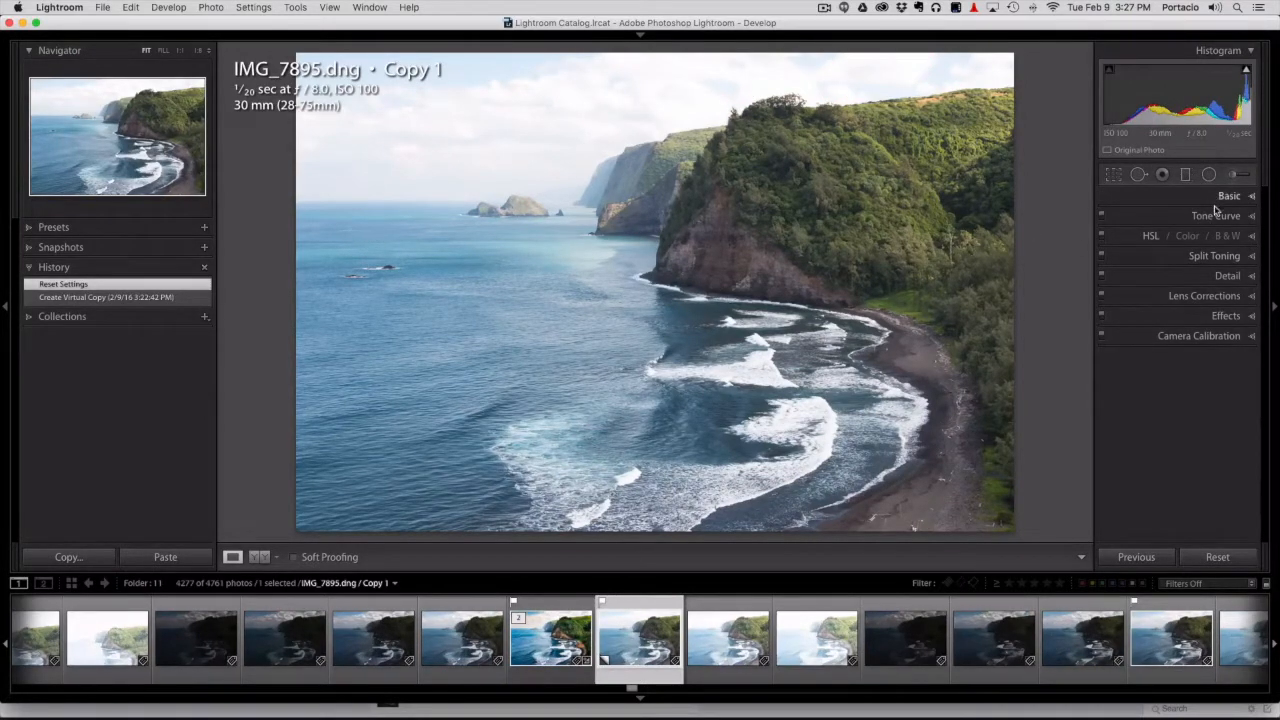
Set the Dehaze amount to +16 on IMG_7895 Copy 1 and compare the photo with the Effects adjustments off and on
left_click(1226, 316)
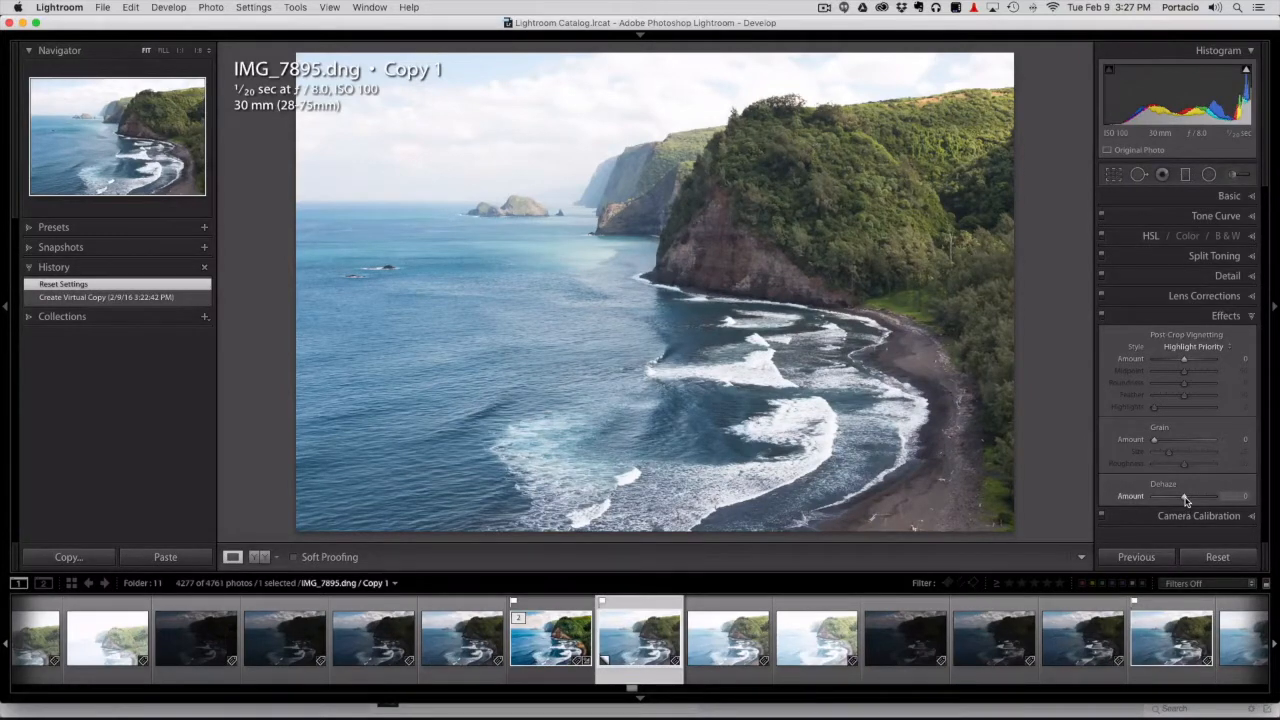
left_click_drag(1185, 500, 1186, 500)
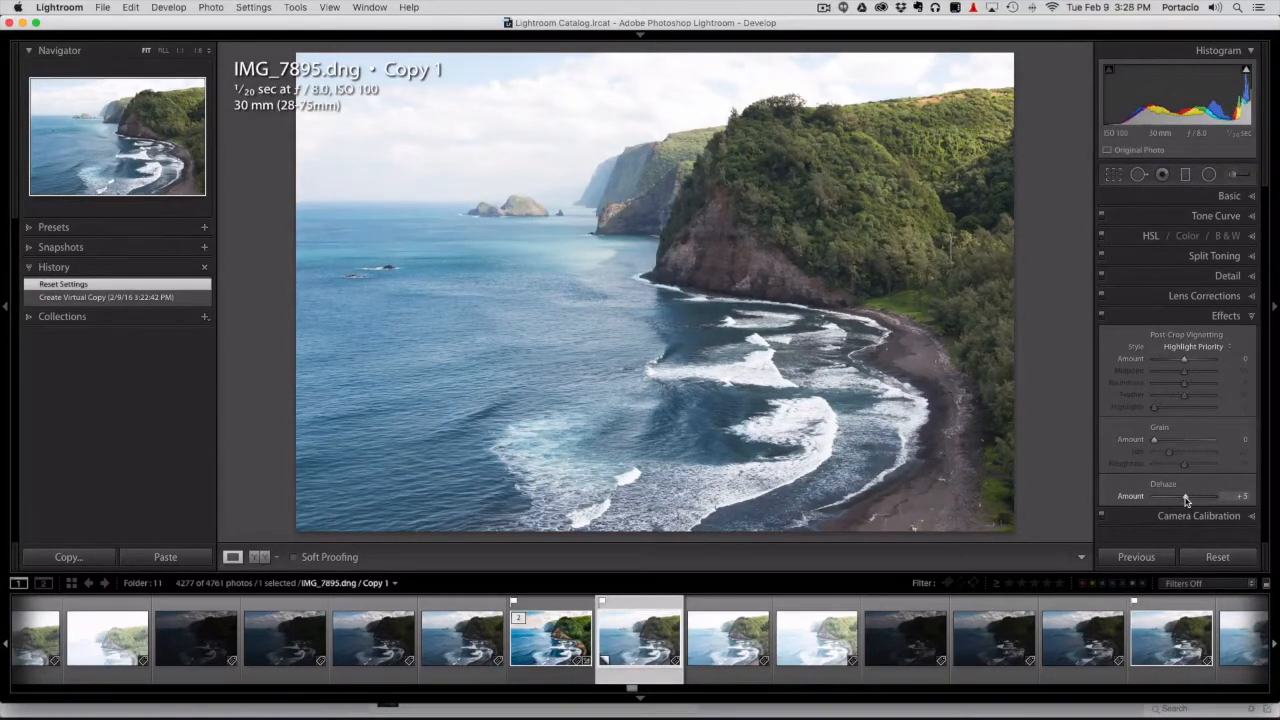
left_click_drag(1186, 500, 1190, 500)
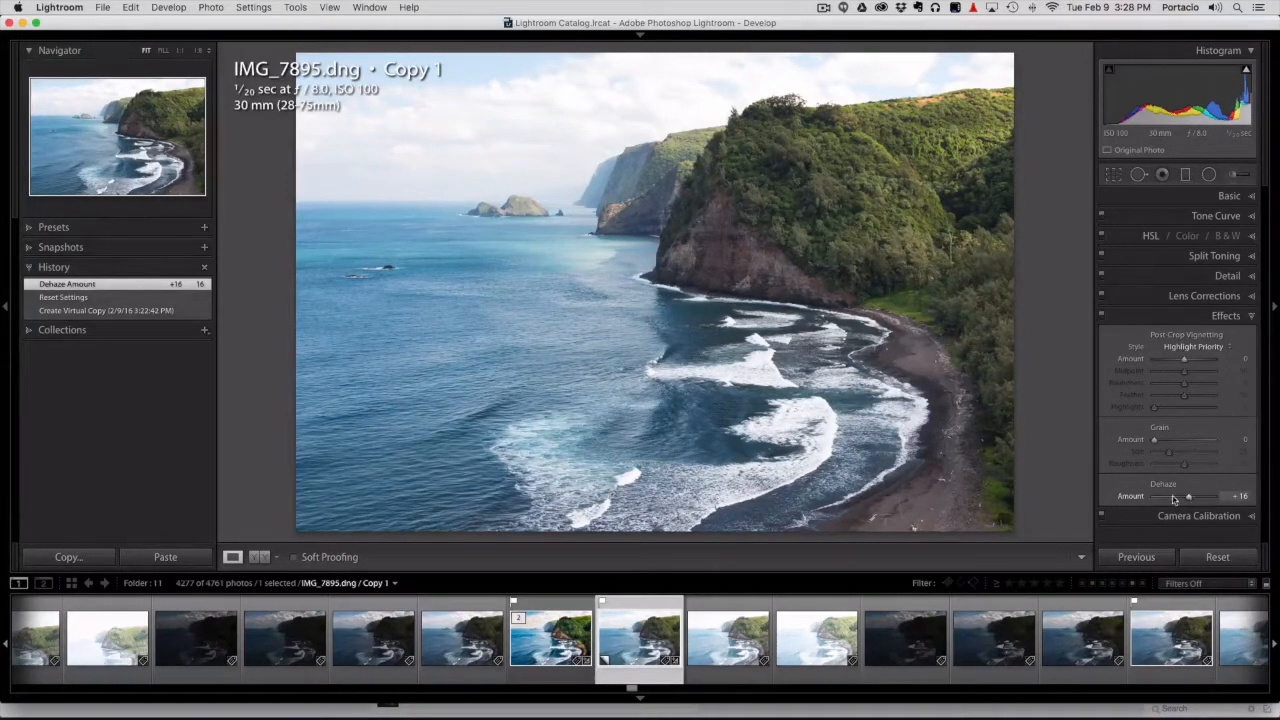
left_click(1102, 517)
left_click(1102, 518)
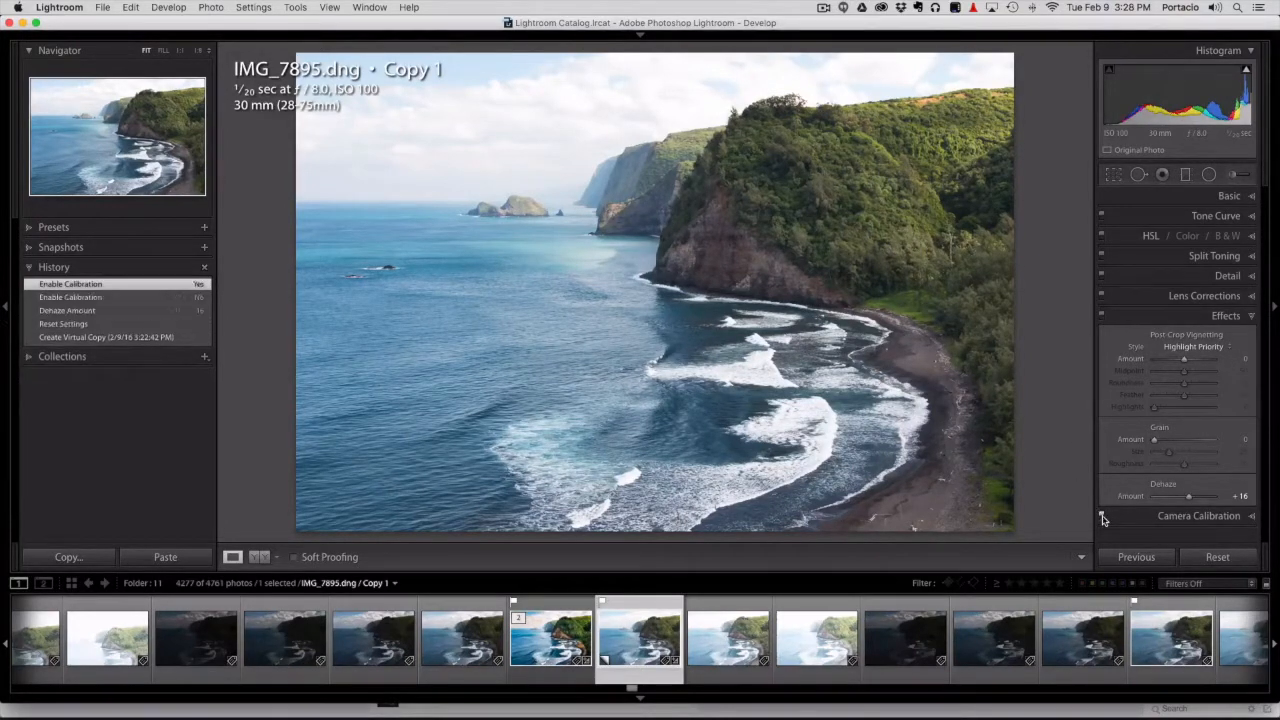
left_click(1102, 316)
left_click(1102, 316)
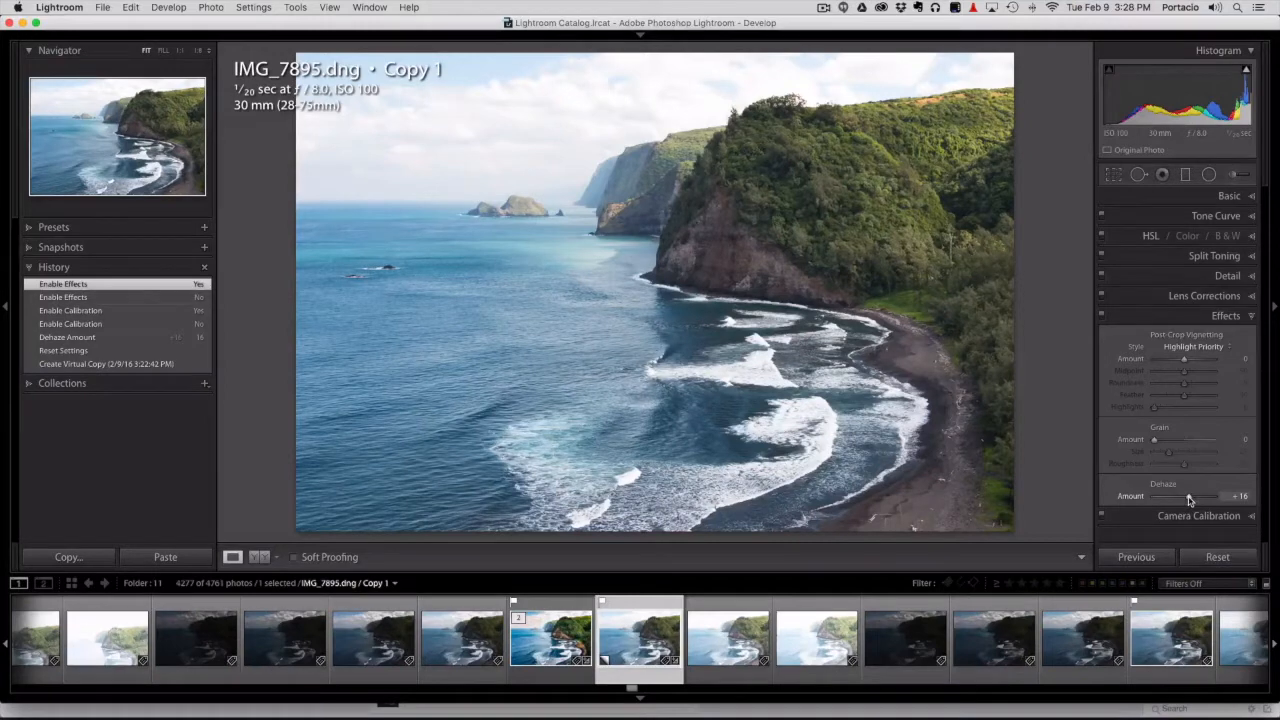
Raise the Dehaze amount to +26 and compare the photo with the Effects adjustments off and on
left_click_drag(1189, 499, 1191, 499)
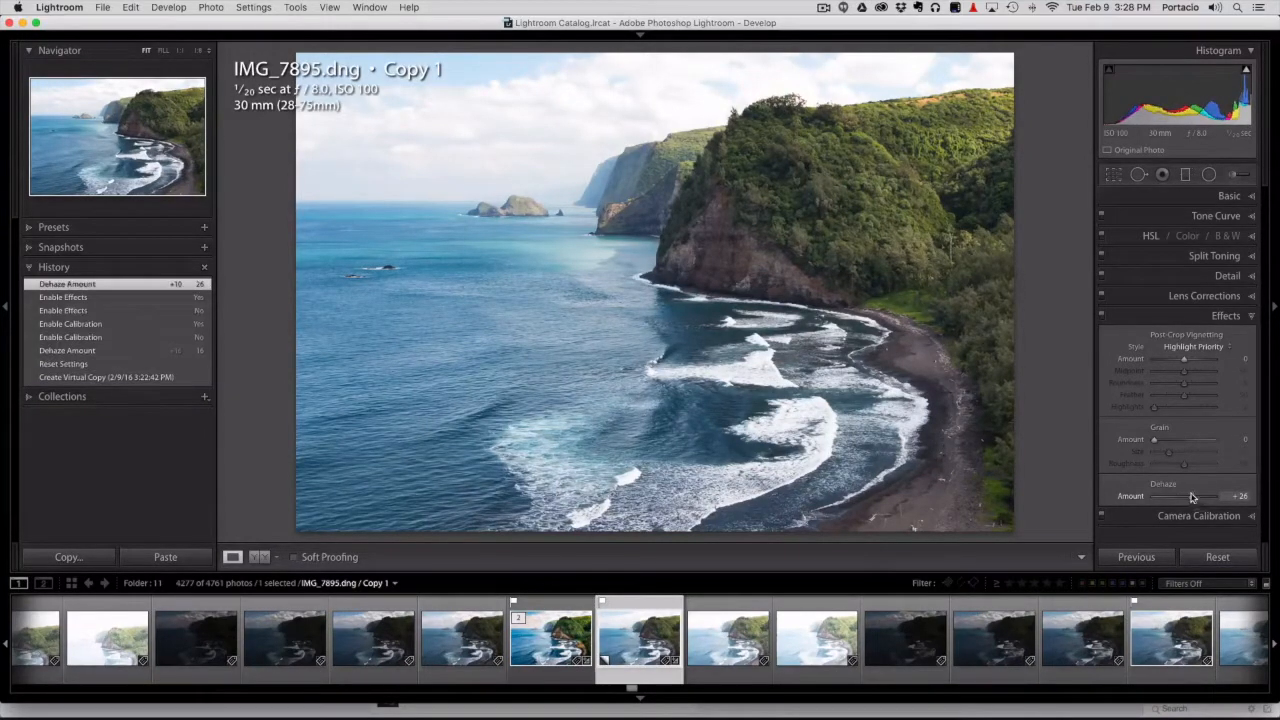
left_click(1101, 317)
left_click(1101, 317)
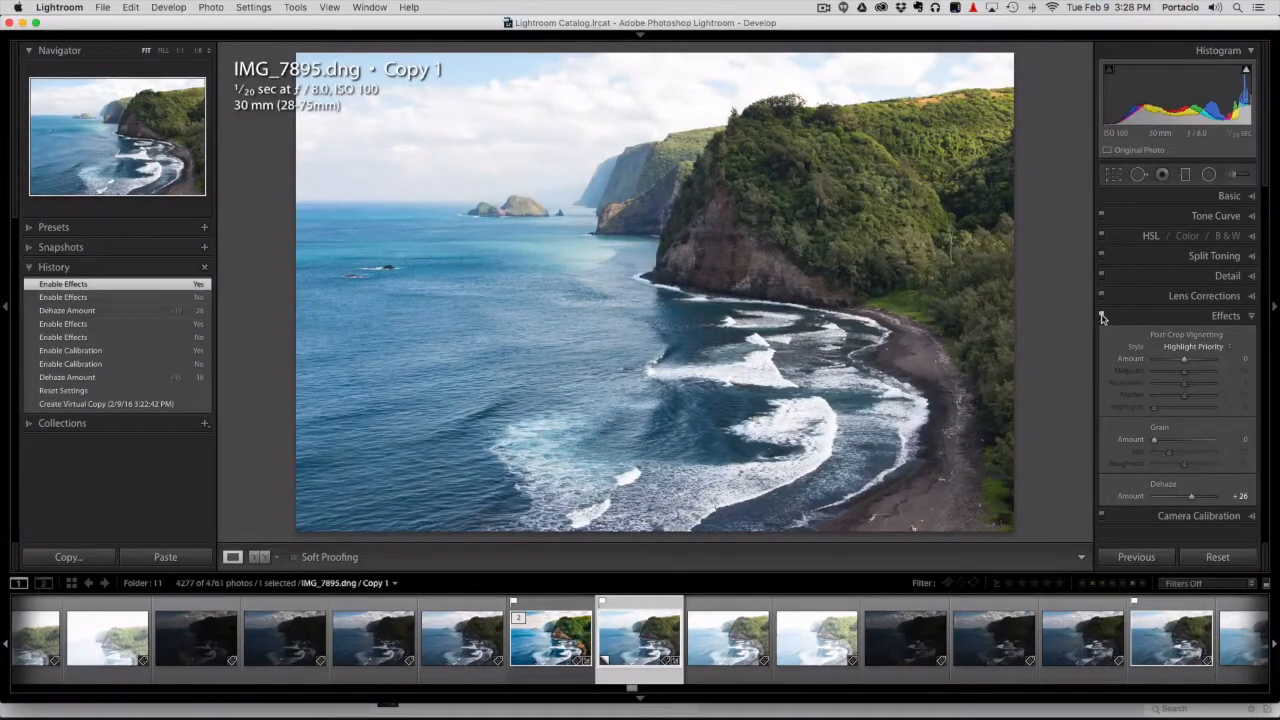
left_click(1226, 316)
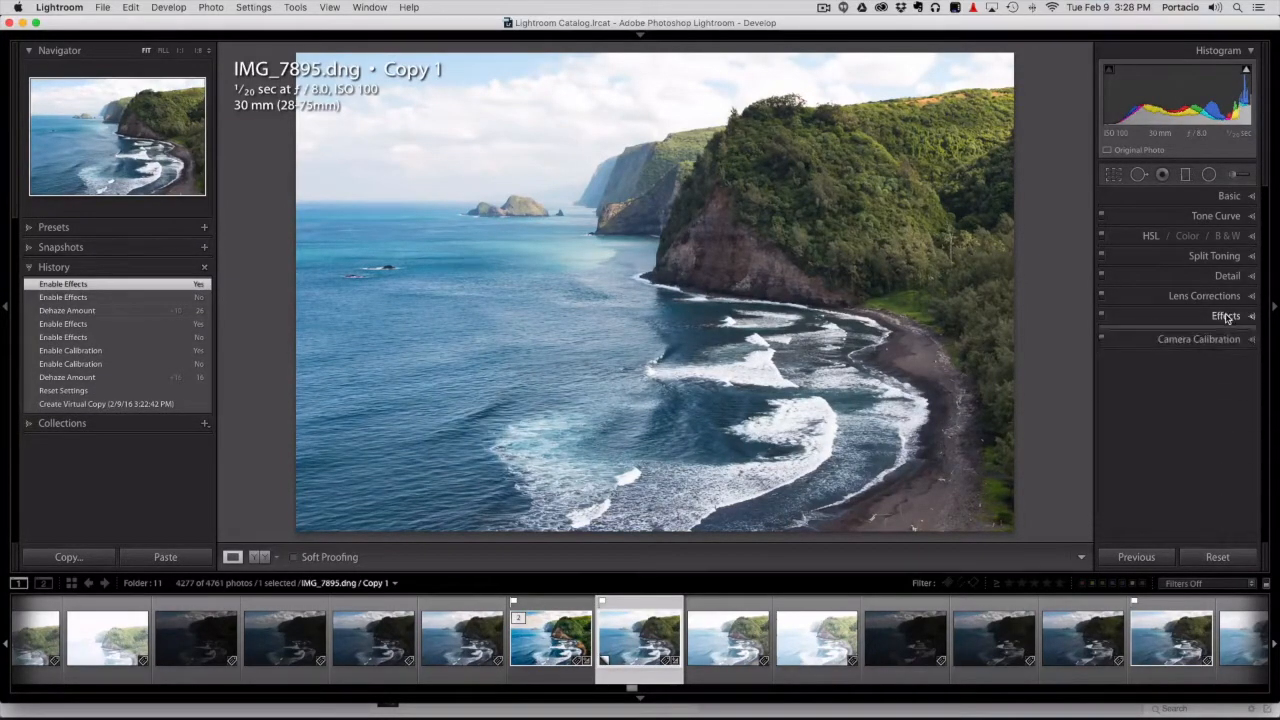
Set up an Adjustment Brush with size 13, feather 60 and exposure reset to 0, with the mask overlay shown
left_click(1227, 197)
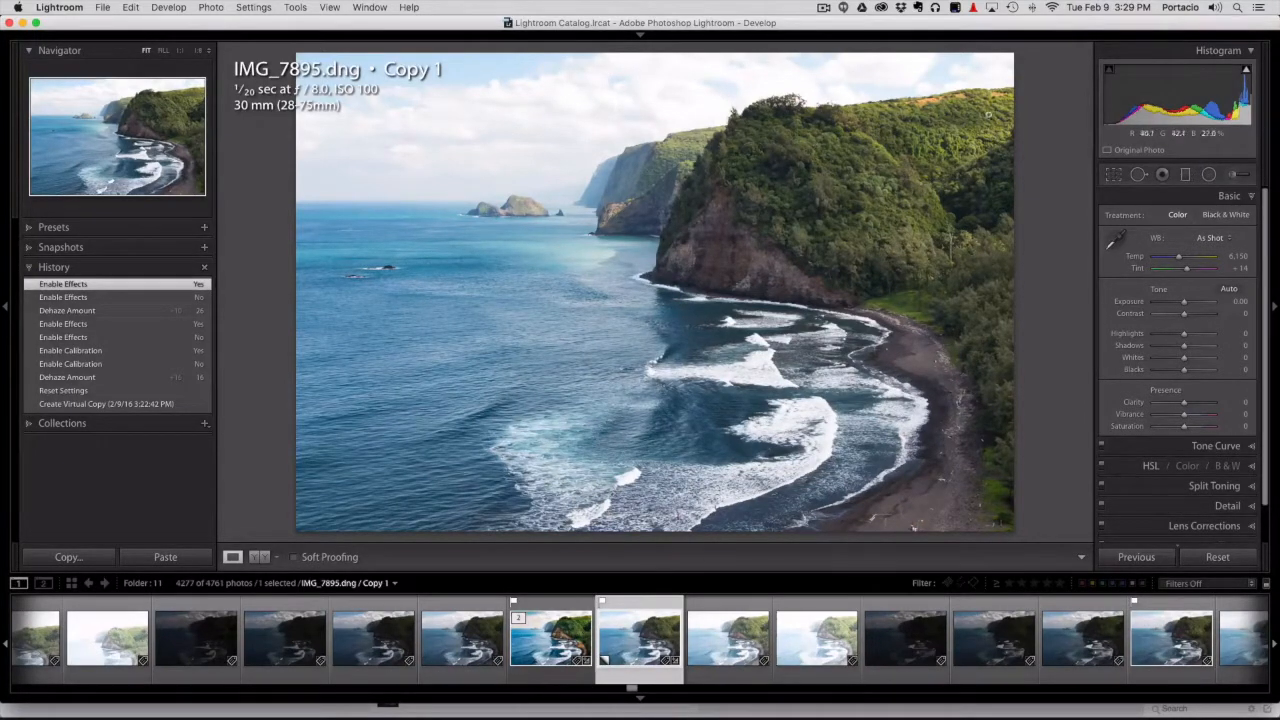
left_click(1232, 175)
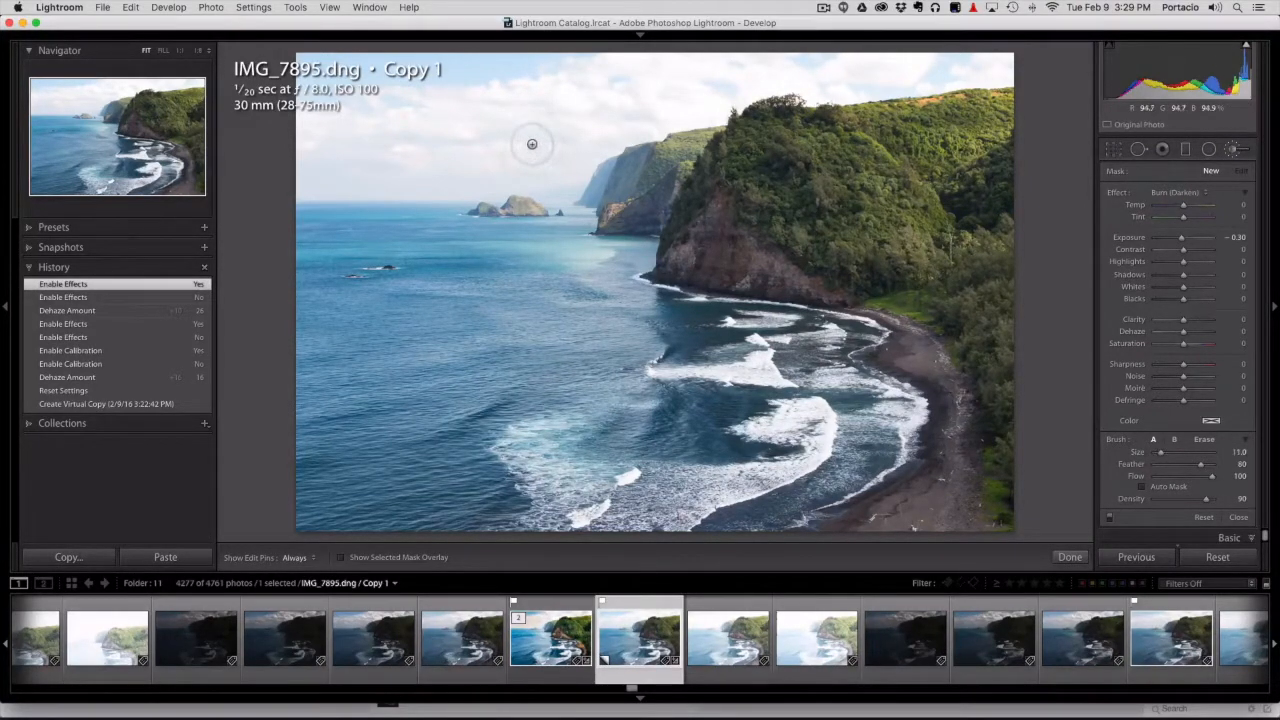
scroll(523, 140, "up", 5)
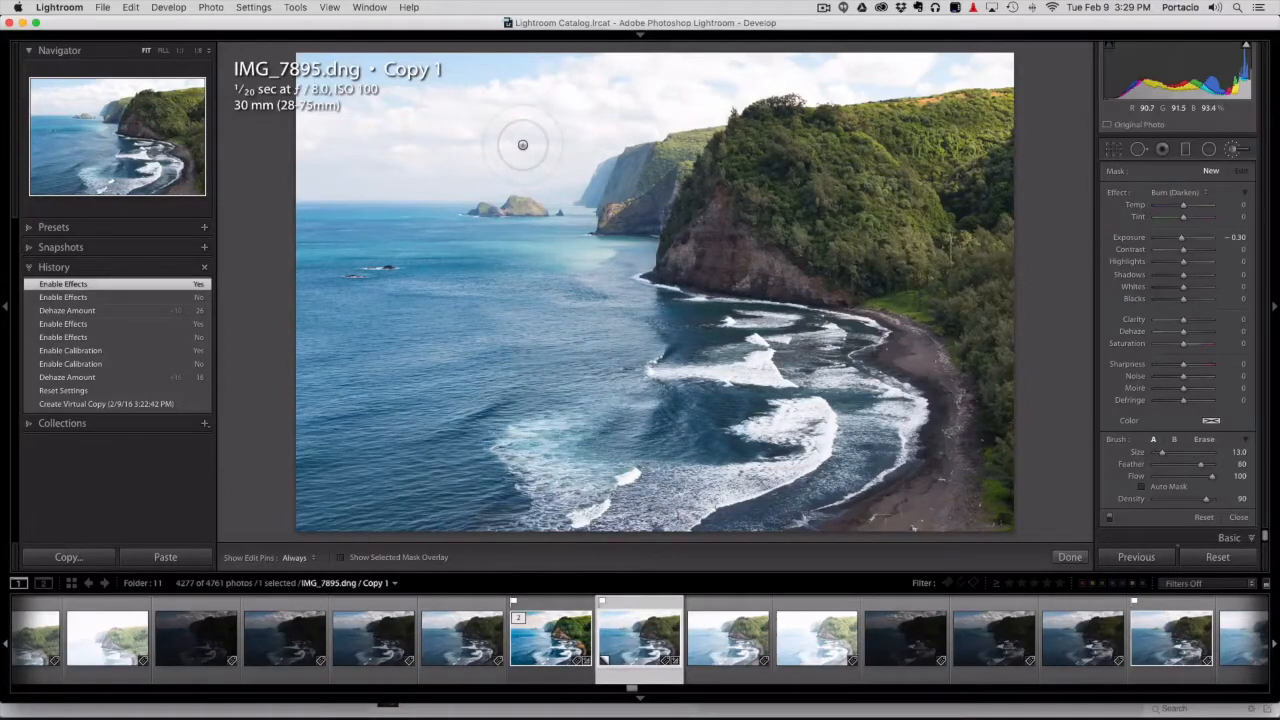
key("shift")
double_click(1130, 238)
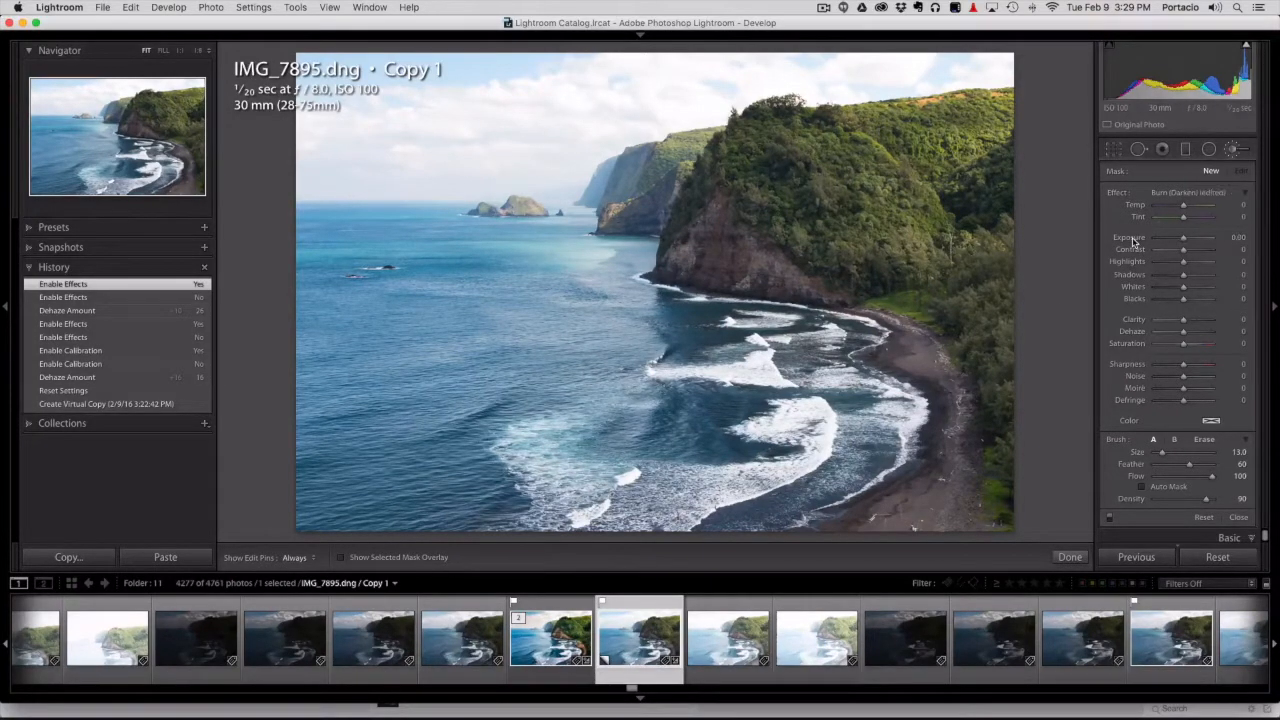
key("alt")
key("o")
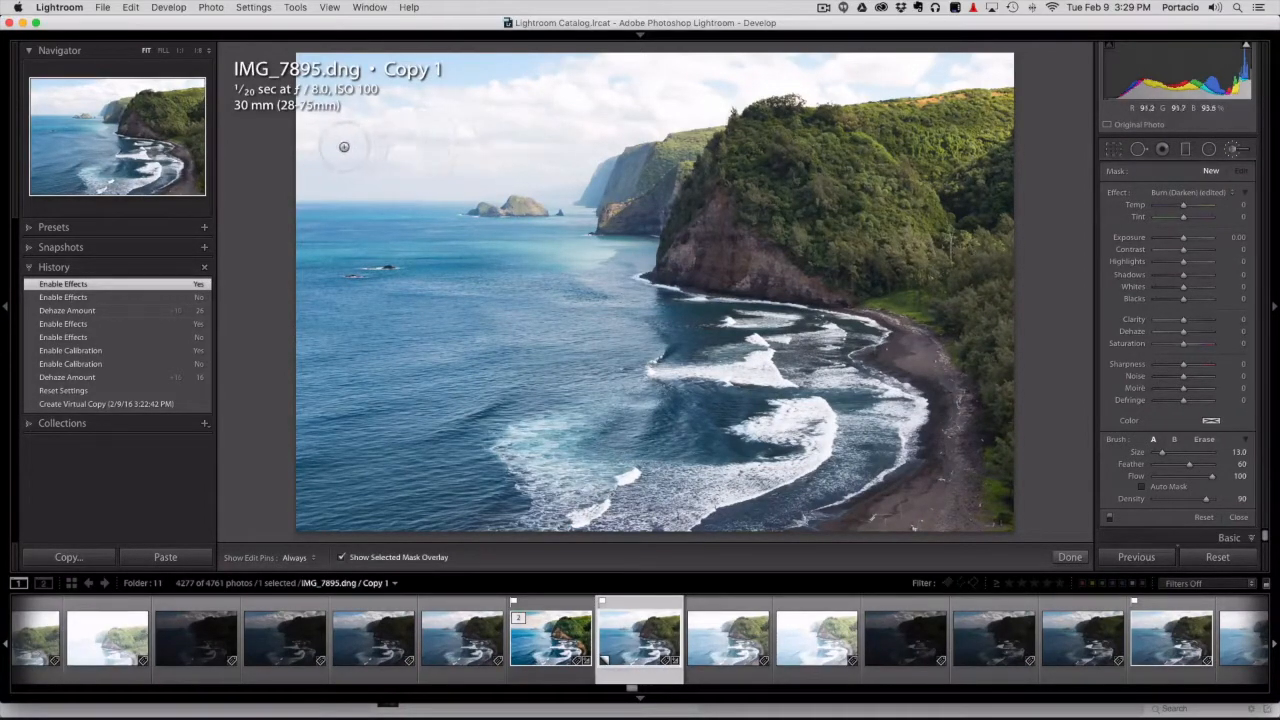
Paint an Adjustment Brush mask over the cloudy sky down to the horizon and cliff edges, and hide the overlay
mouse_move(329, 147)
left_mouse_down()
mouse_move(428, 143)
mouse_move(685, 80)
mouse_move(525, 168)
mouse_move(399, 155)
mouse_move(355, 186)
mouse_move(382, 113)
mouse_move(447, 107)
left_mouse_up()
mouse_move(600, 115)
left_mouse_down()
mouse_move(675, 120)
mouse_move(738, 80)
mouse_move(744, 45)
mouse_move(955, 40)
mouse_move(1000, 65)
mouse_move(985, 40)
left_mouse_up()
mouse_move(650, 66)
left_mouse_down()
mouse_move(560, 100)
mouse_move(547, 132)
left_mouse_up()
key("o")
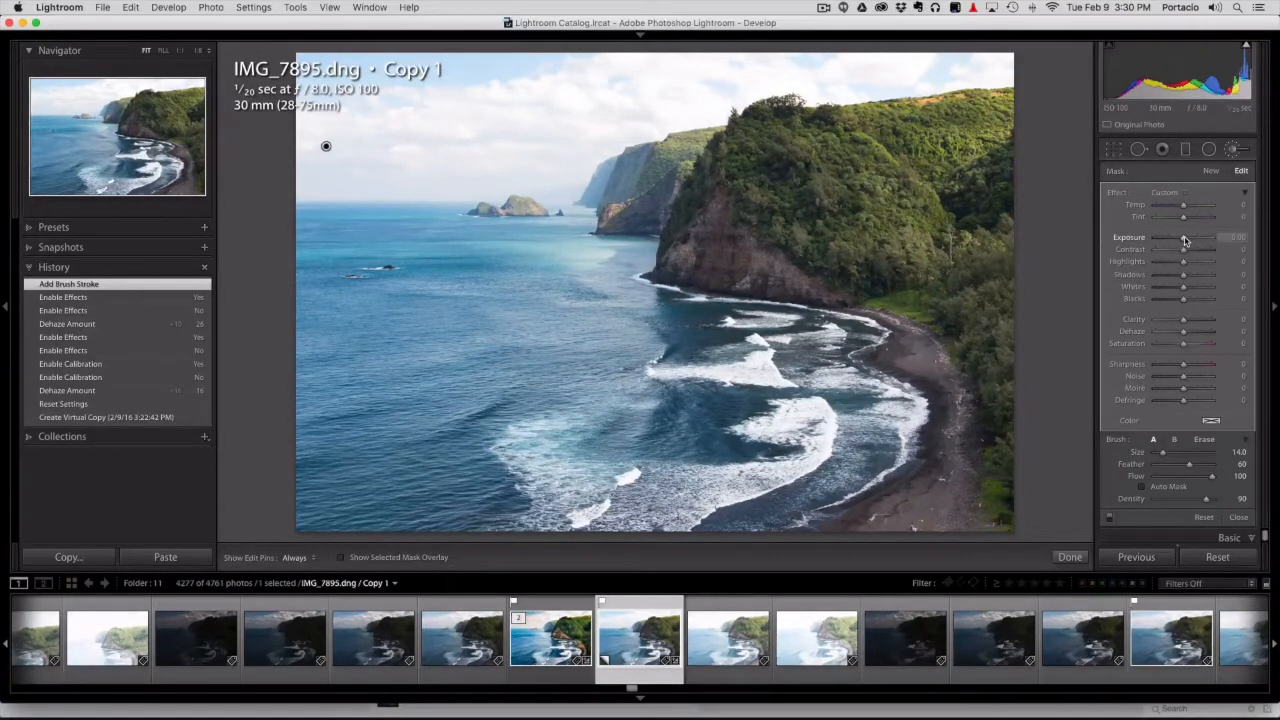
Try darkening the sky mask to an exposure of about -0.69, and reset its exposure to 0
left_click_drag(1184, 240, 1180, 241)
left_click_drag(1178, 242, 1181, 241)
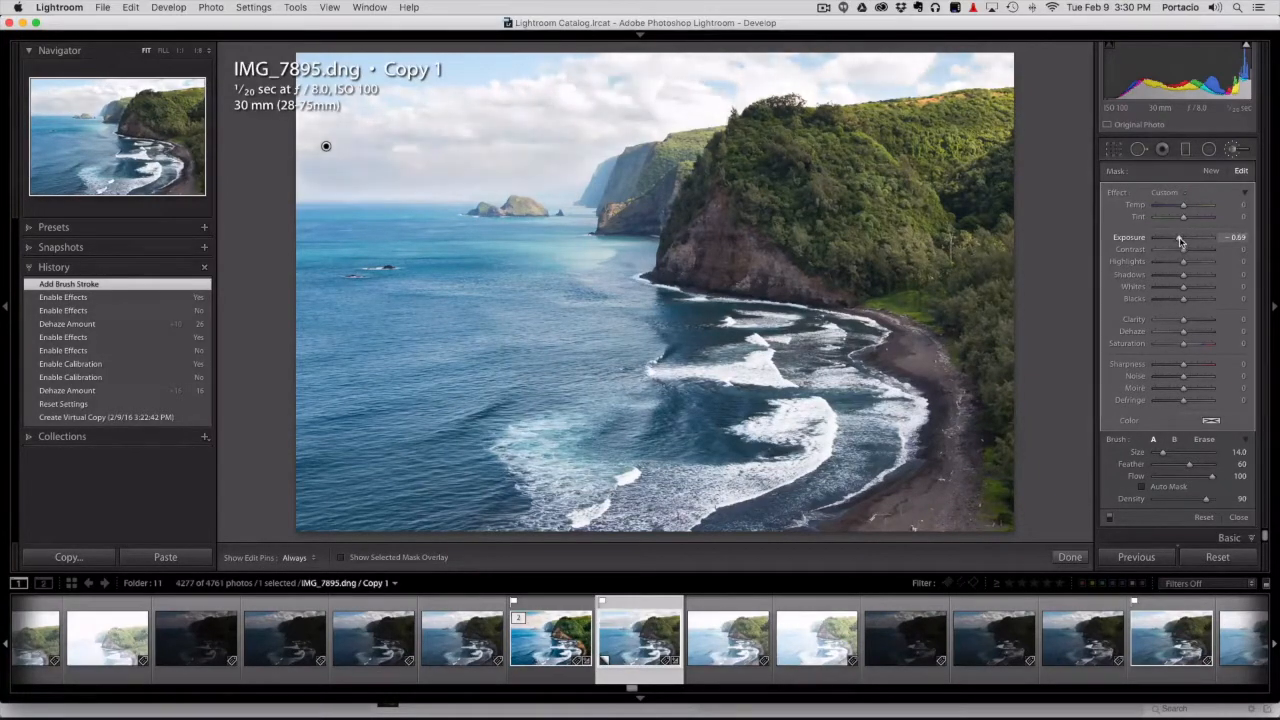
double_click(1130, 240)
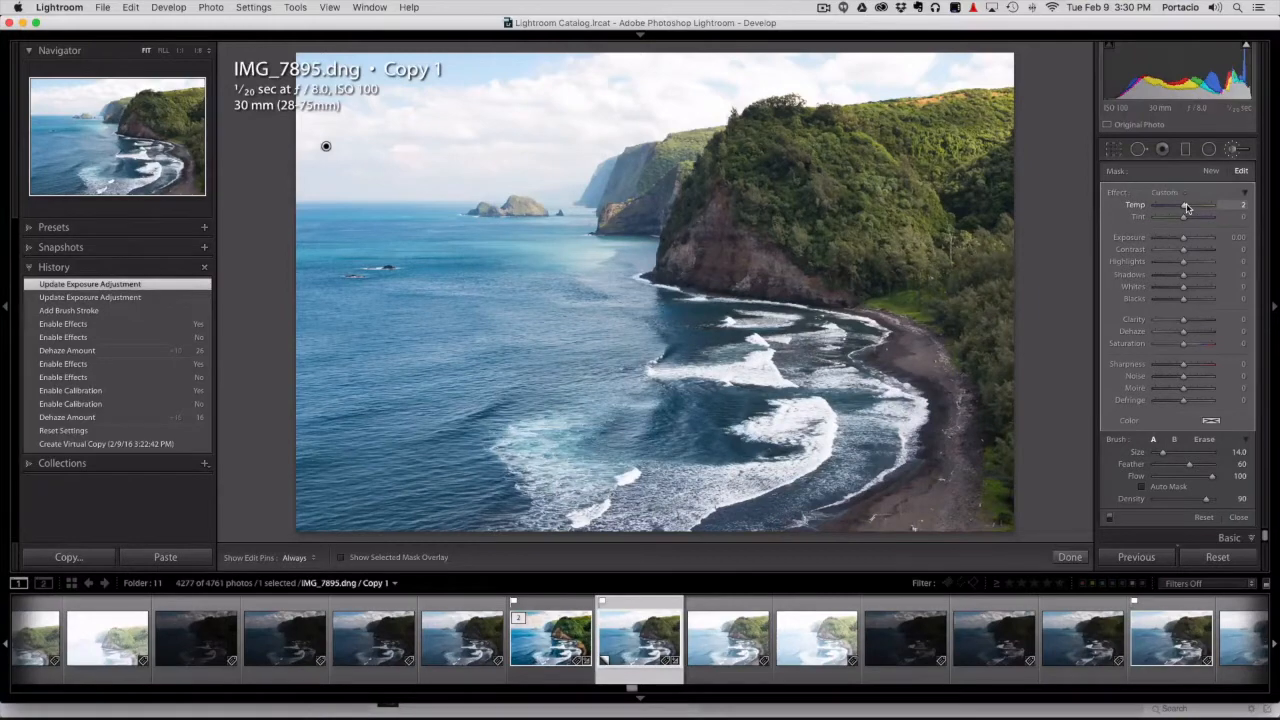
Warm the painted sky by setting the mask's Temp to 39, and select its pin again to check the adjustment
left_click_drag(1195, 208, 1197, 209)
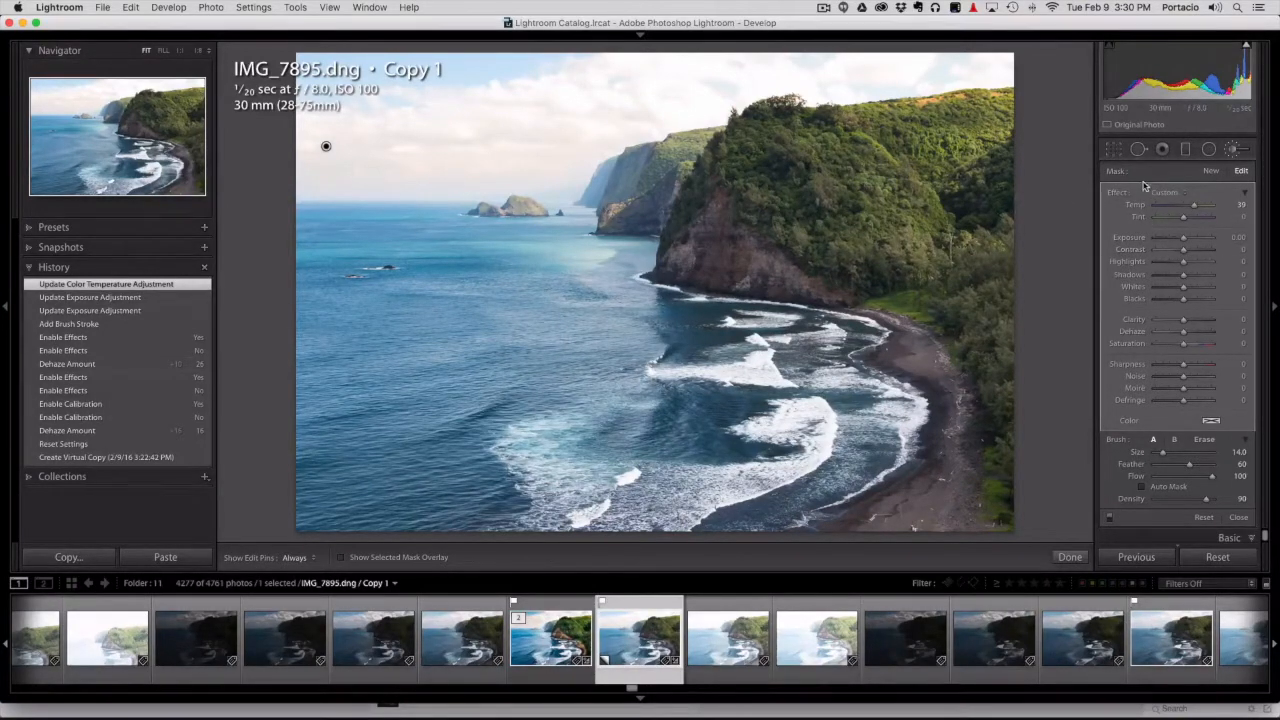
left_click(1211, 171)
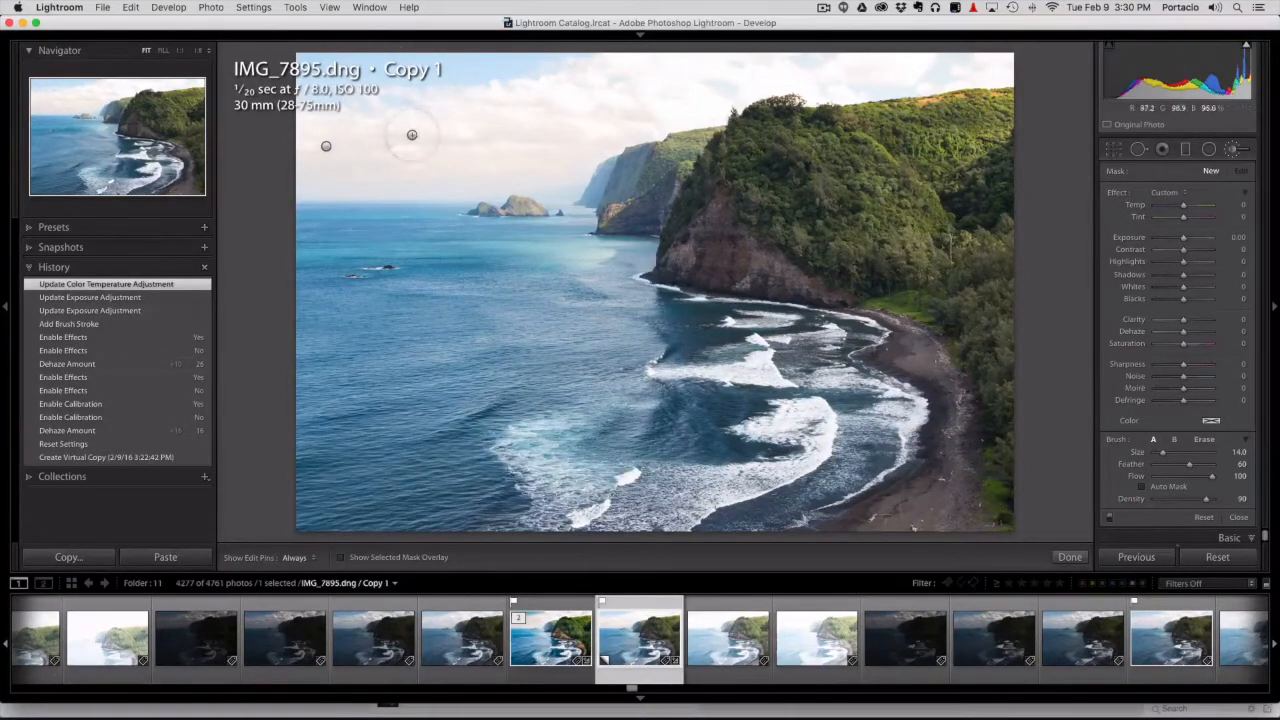
left_click(326, 148)
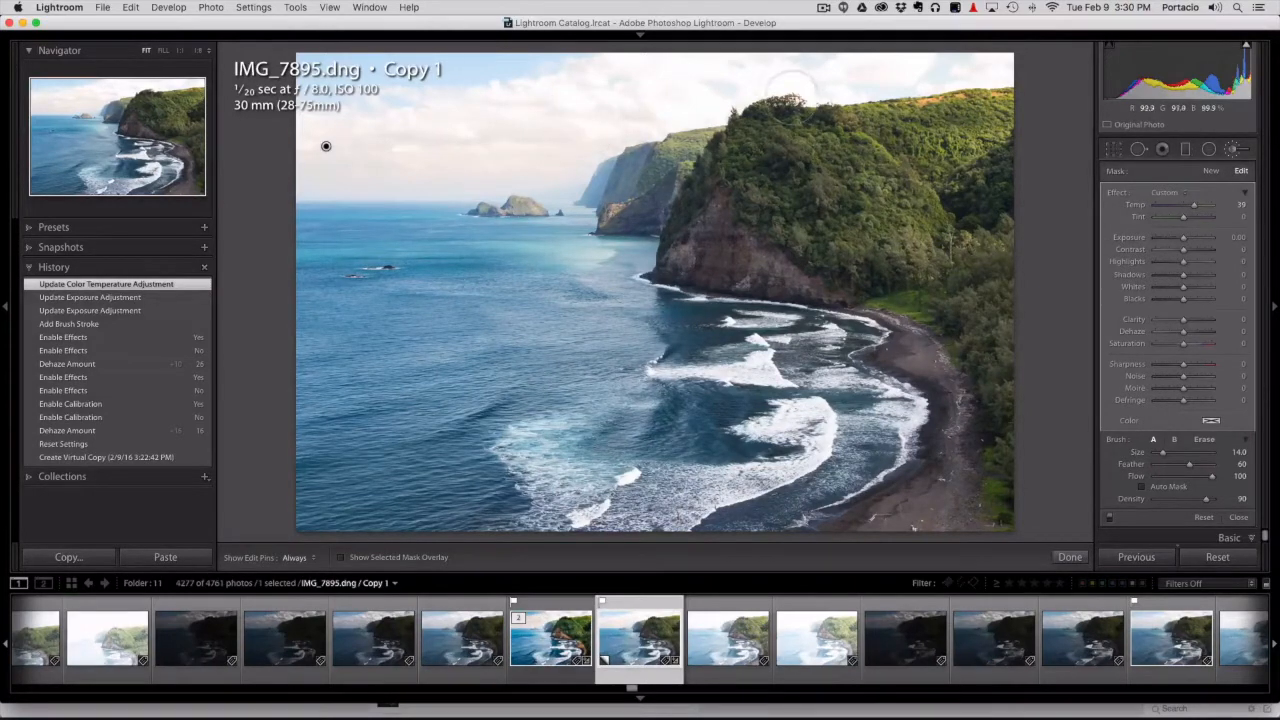
Create a second Adjustment Brush mask and paint it over the whole sky using the mask overlay, hiding the overlay when done
left_click(1209, 171)
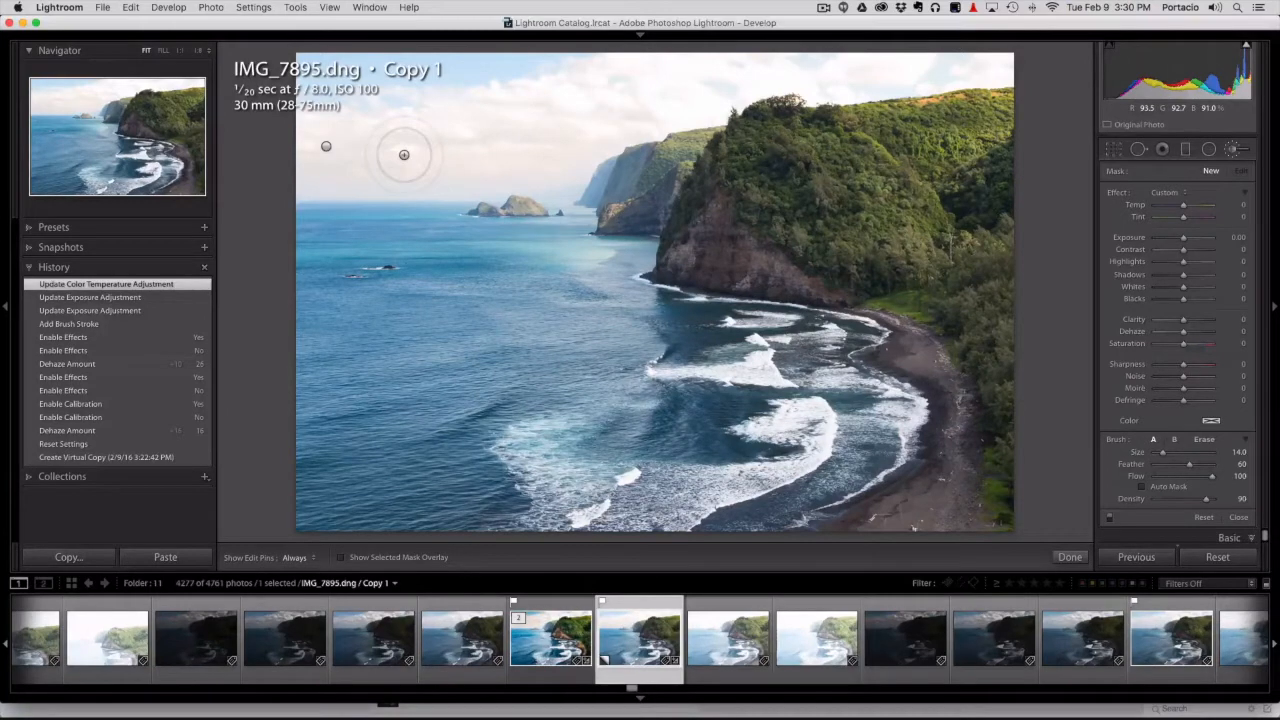
key("o")
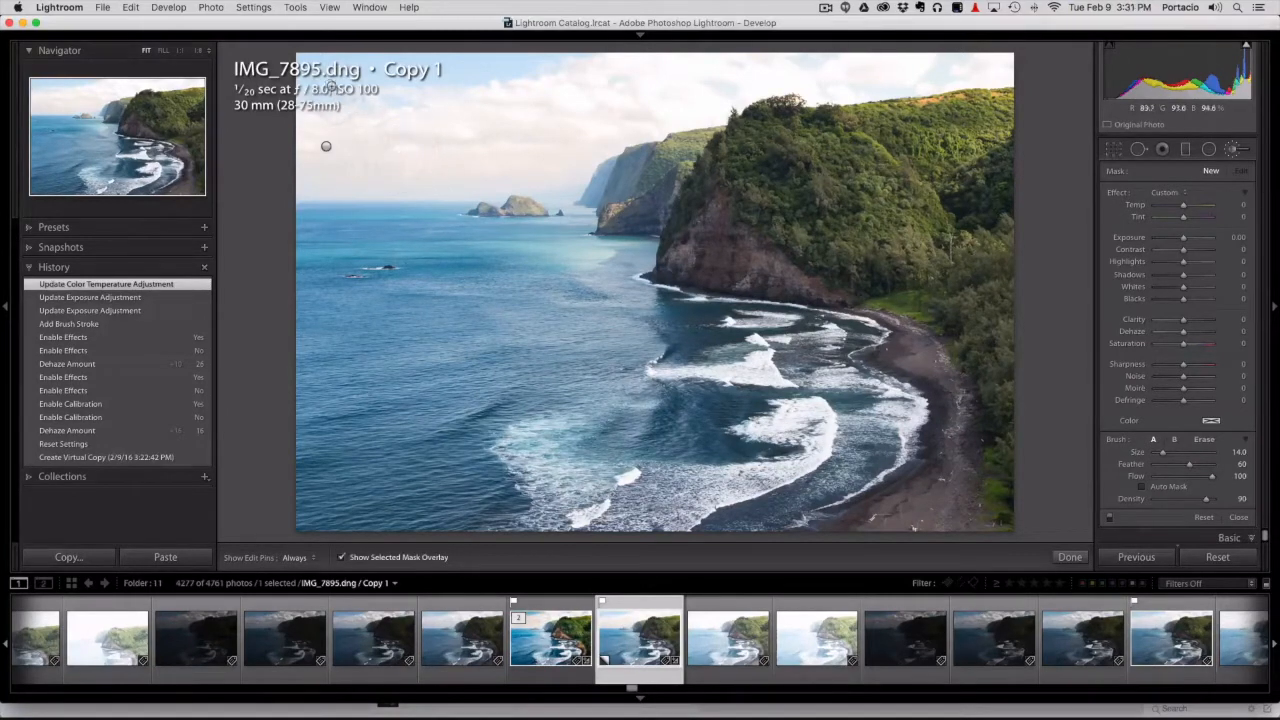
key("h")
mouse_move(326, 146)
left_mouse_down()
mouse_move(500, 90)
mouse_move(545, 100)
mouse_move(313, 154)
mouse_move(385, 172)
mouse_move(540, 160)
mouse_move(562, 155)
mouse_move(580, 100)
mouse_move(555, 120)
mouse_move(690, 70)
mouse_move(660, 45)
mouse_move(595, 50)
mouse_move(712, 84)
mouse_move(670, 122)
mouse_move(770, 75)
mouse_move(800, 40)
mouse_move(895, 45)
mouse_move(840, 60)
mouse_move(926, 42)
mouse_move(985, 55)
mouse_move(1010, 45)
mouse_move(995, 70)
mouse_move(861, 49)
mouse_move(689, 57)
left_mouse_up()
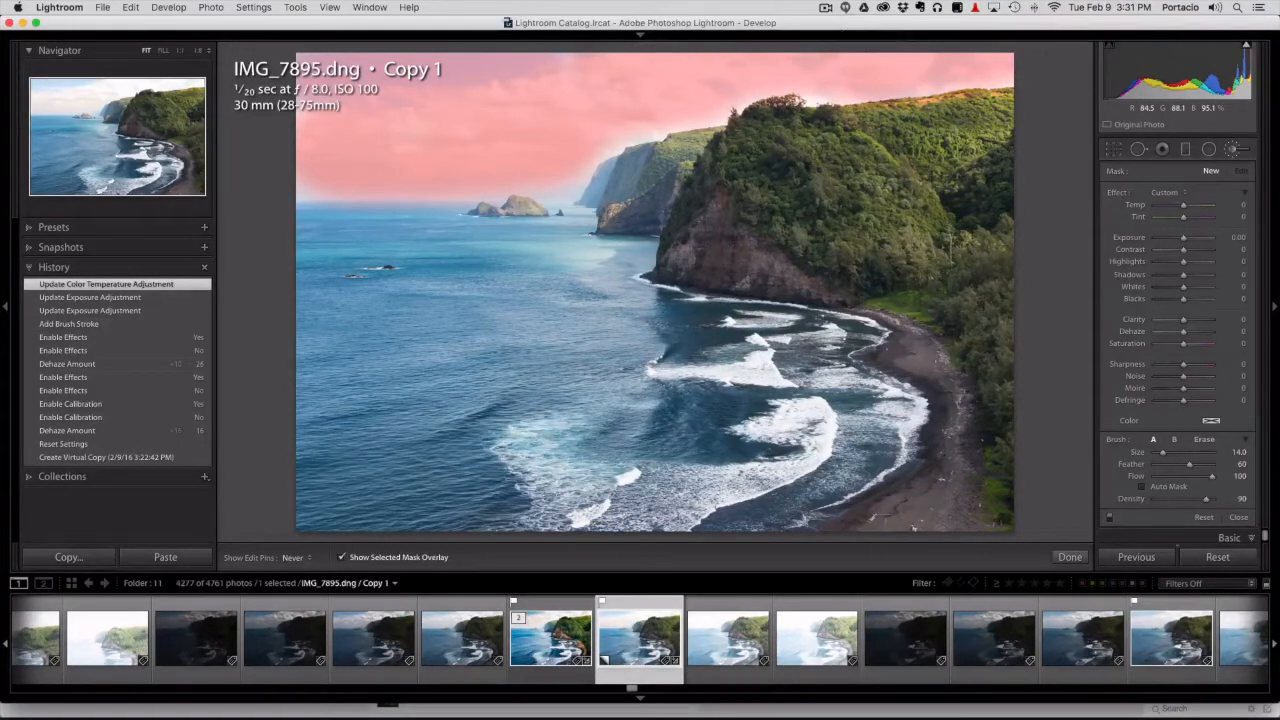
left_click_drag(345, 104, 355, 114)
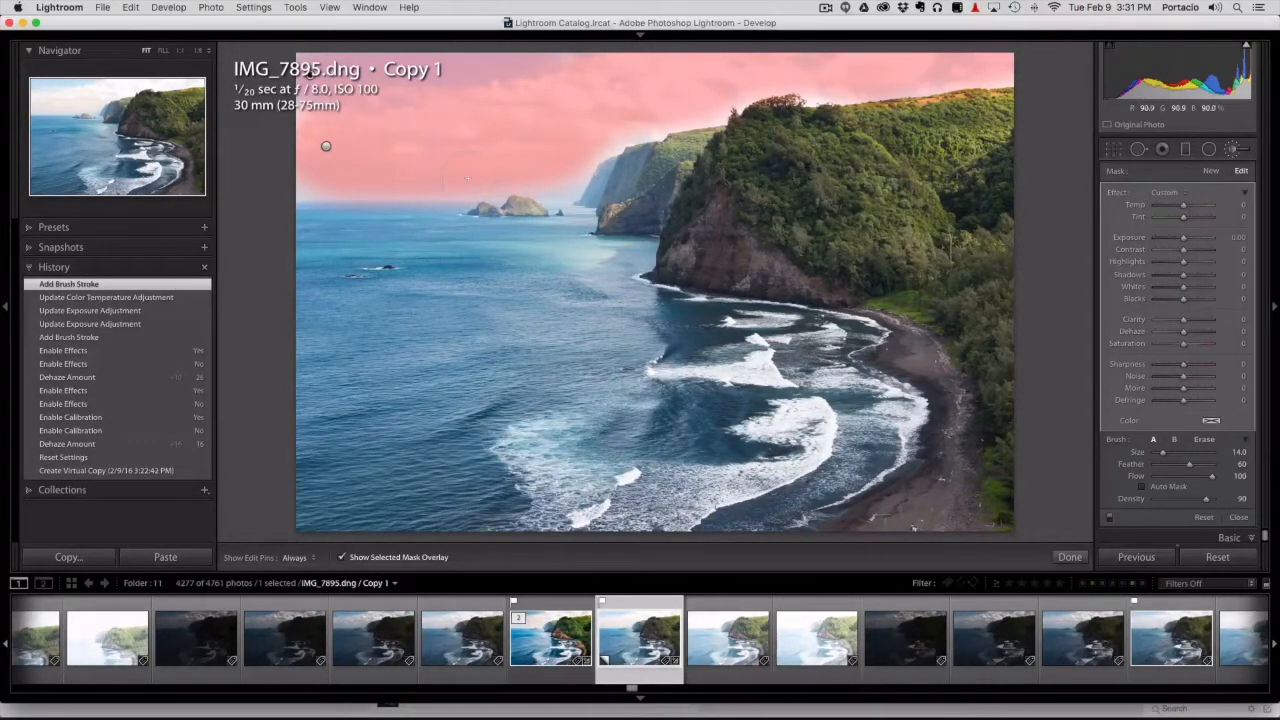
key("o")
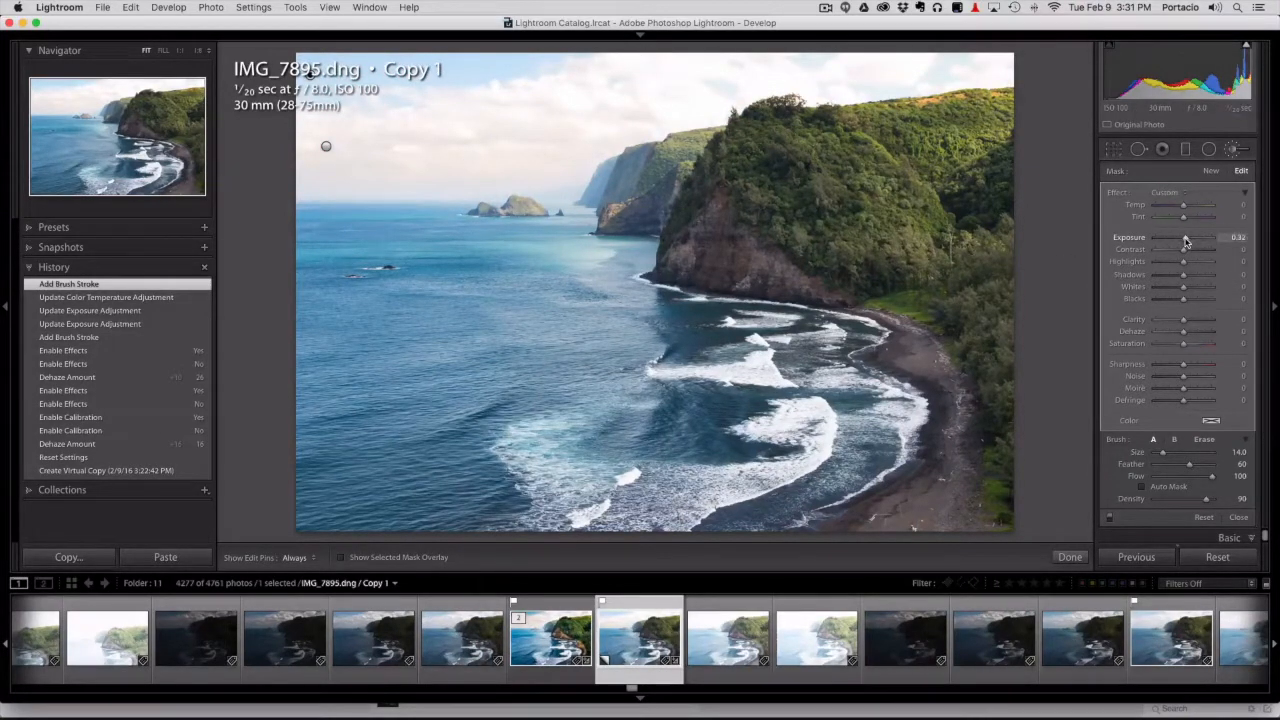
Try darkening the second sky mask to an exposure of -4.00, and reset its exposure to 0
left_click_drag(1185, 240, 1148, 245)
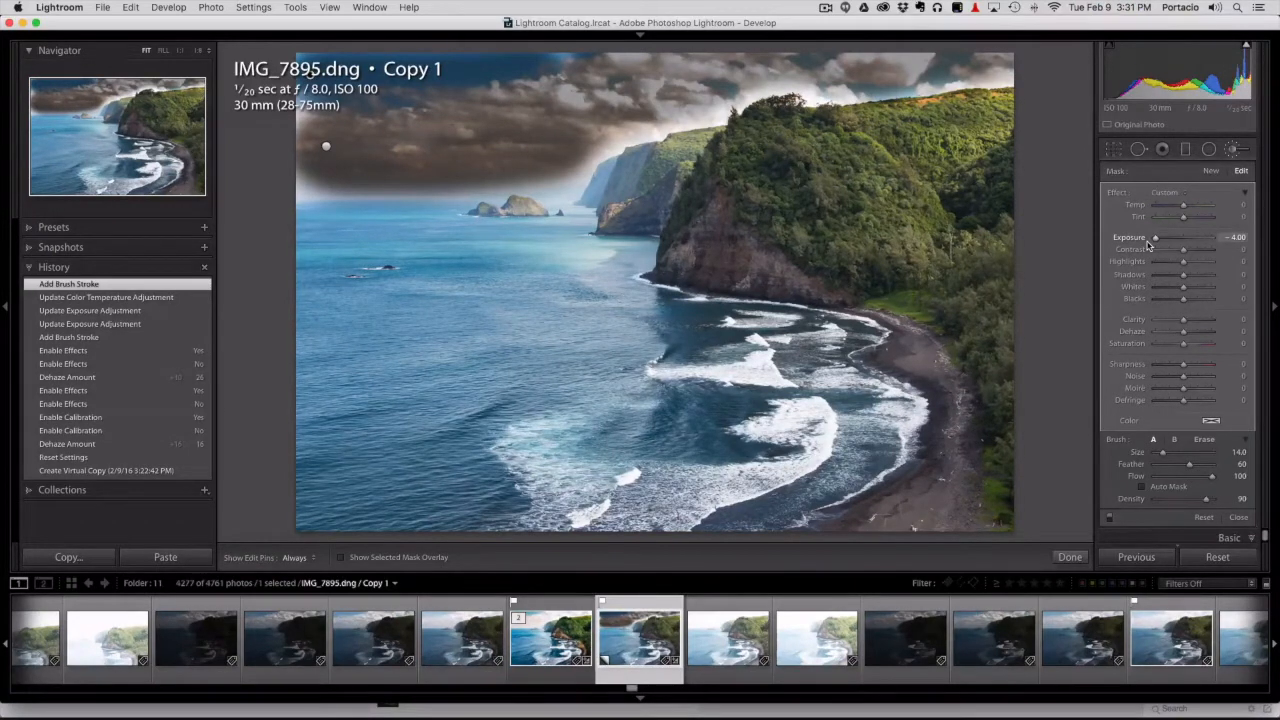
left_click_drag(1148, 245, 1149, 245)
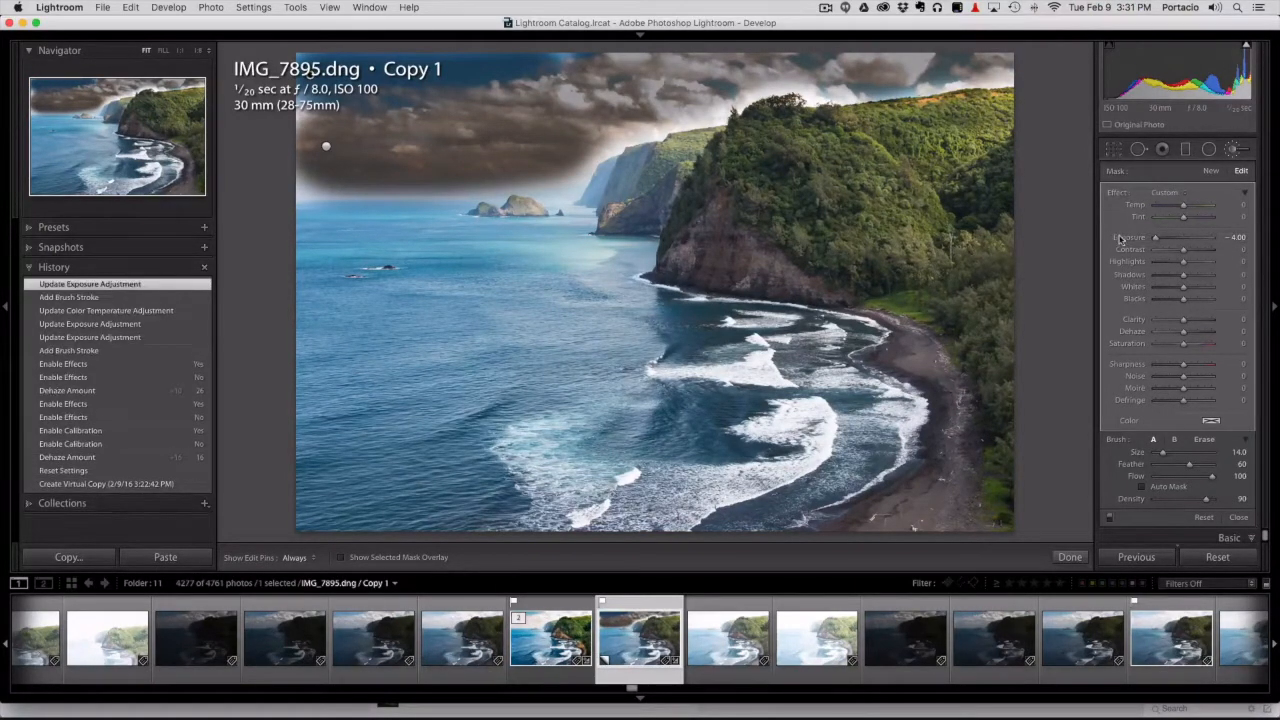
double_click(1133, 240)
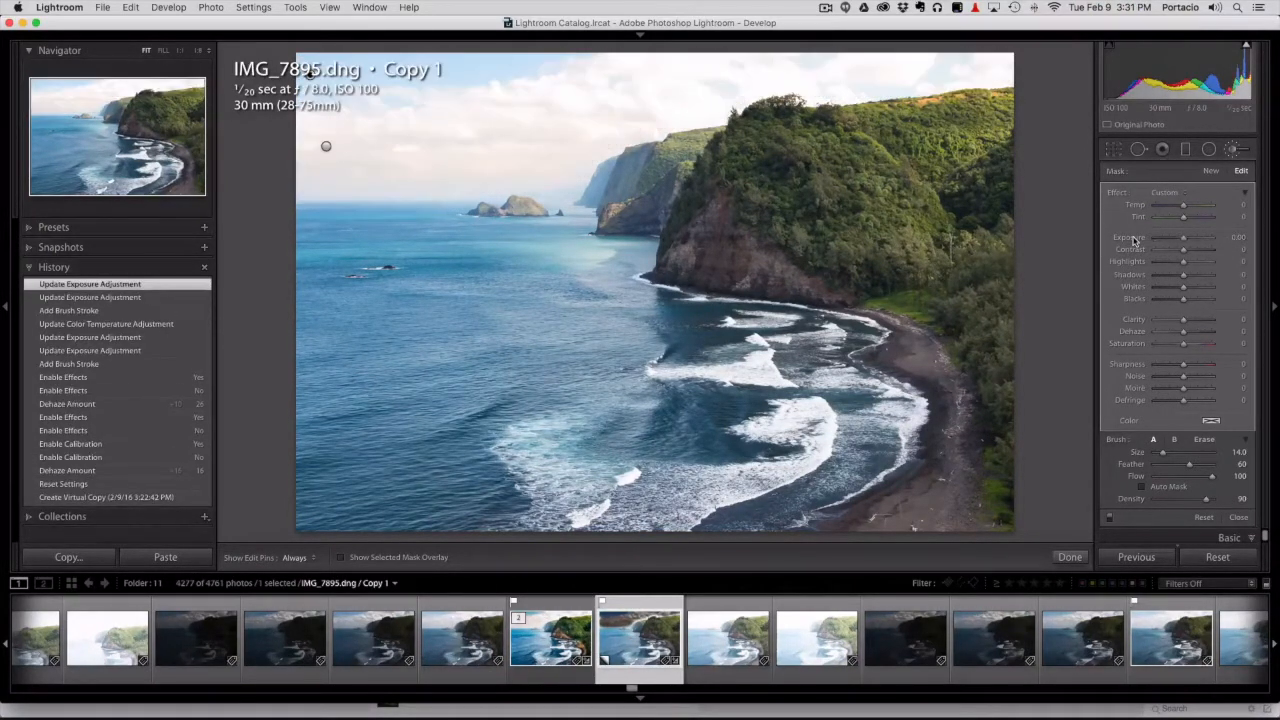
Set the second sky mask's exposure to -0.60 and add a brush stroke at the sky's left edge
left_click(1237, 239)
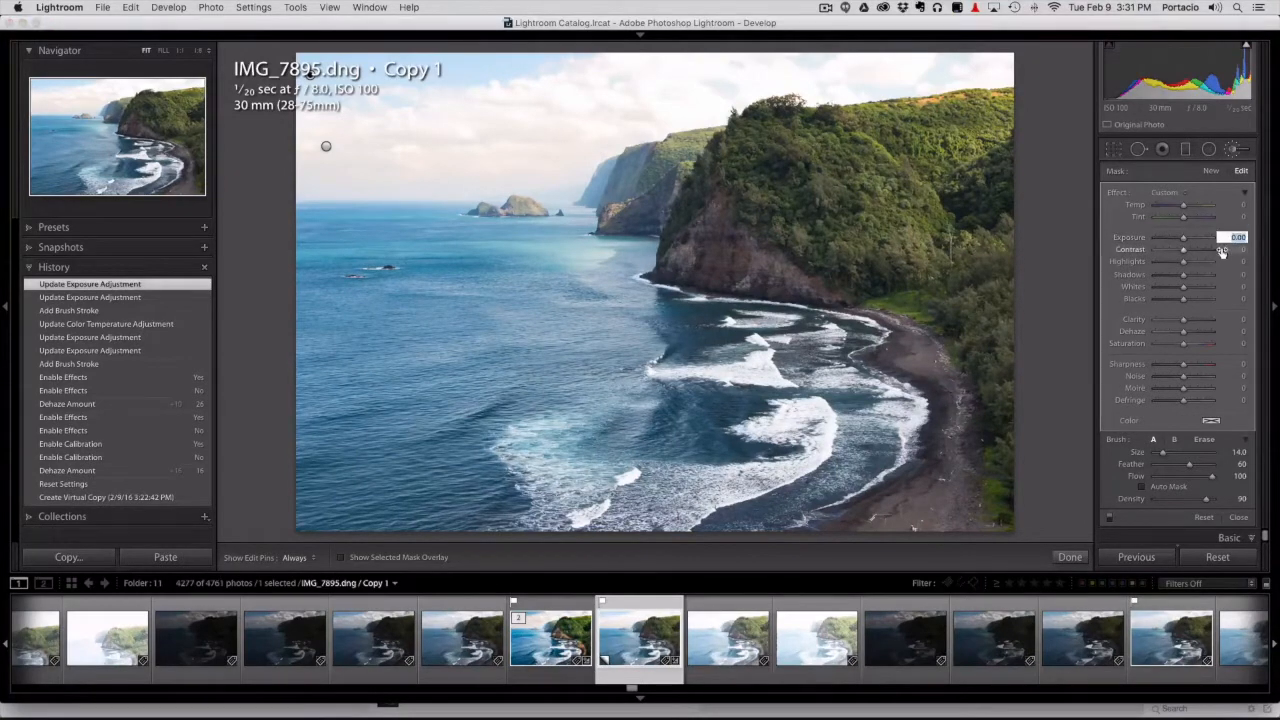
key("Down")
key("Down")
key("Down")
key("Down")
key("Down")
key("Down")
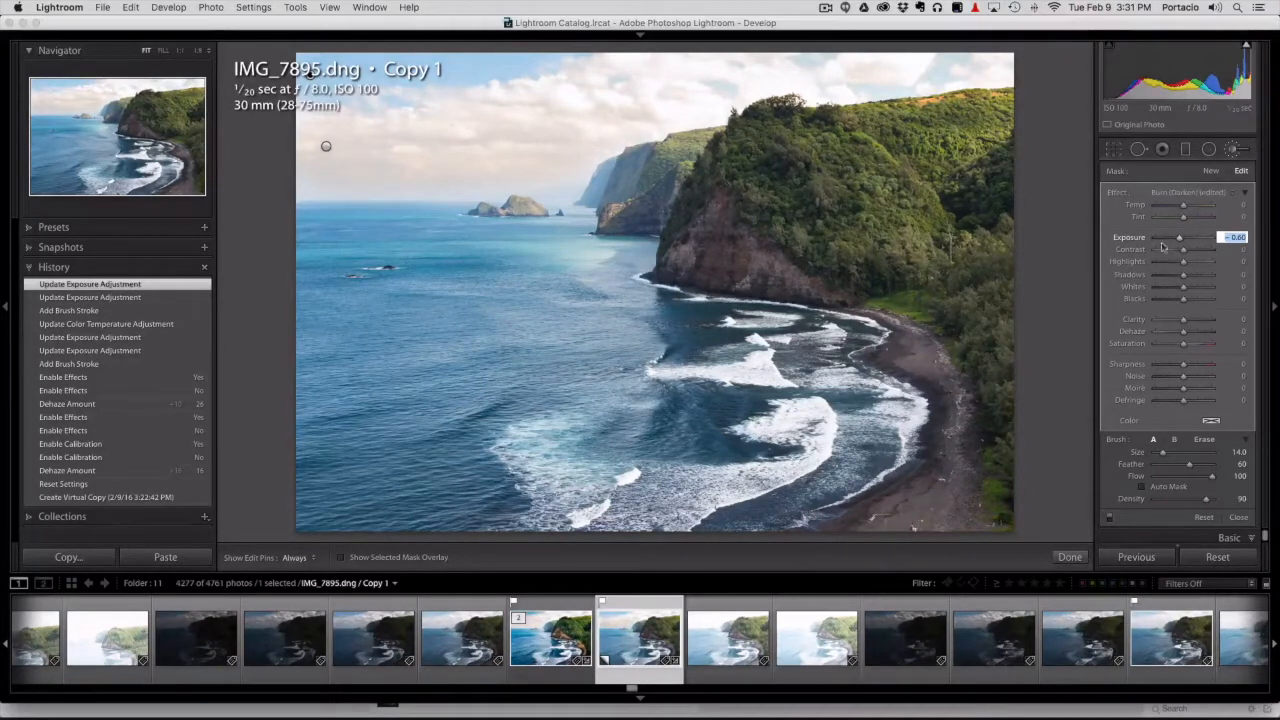
key("Return")
key("h")
left_click_drag(298, 160, 325, 148)
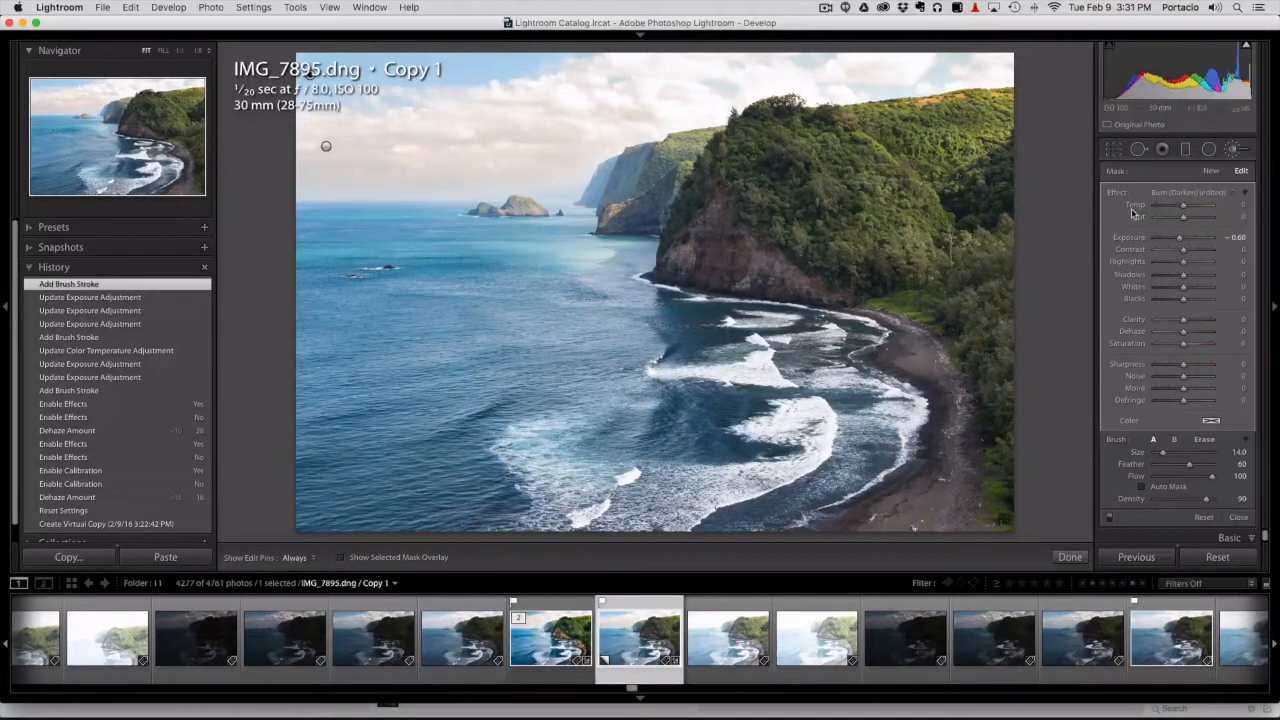
Create a third Adjustment Brush mask and paint it over the blue sky along the photo's upper edge, checking it with the mask overlay
left_click(1210, 171)
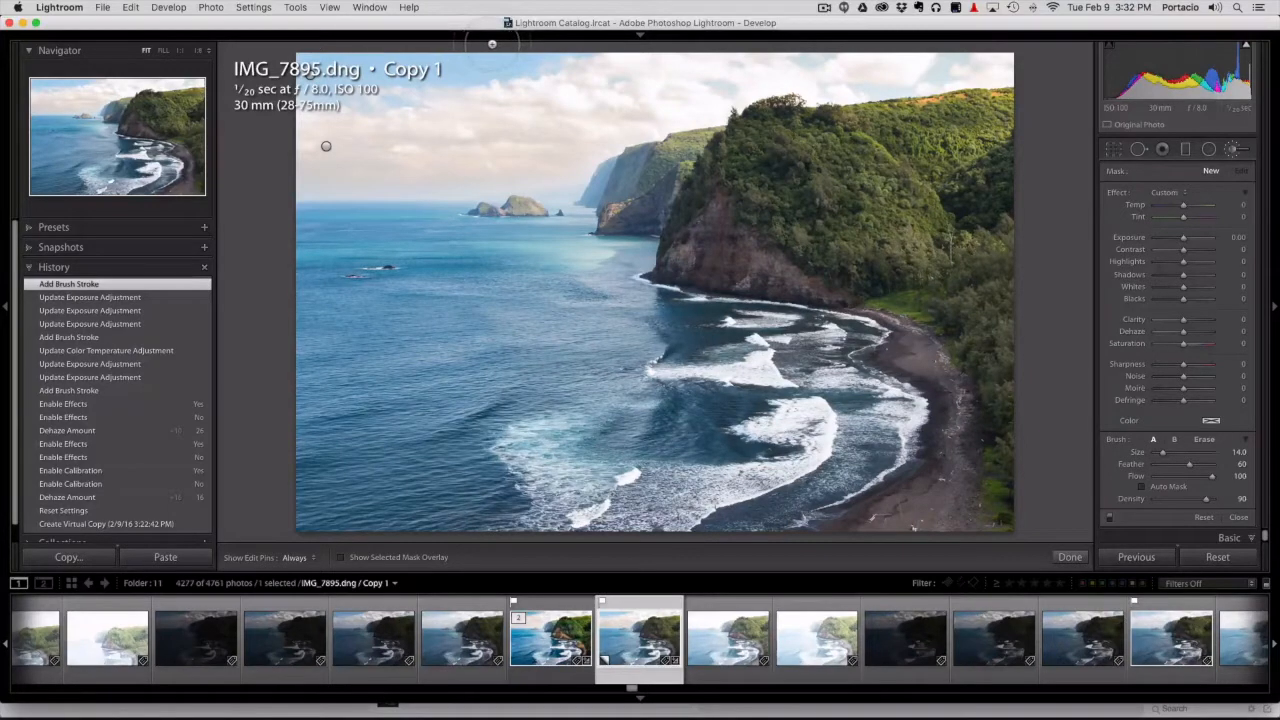
key("h")
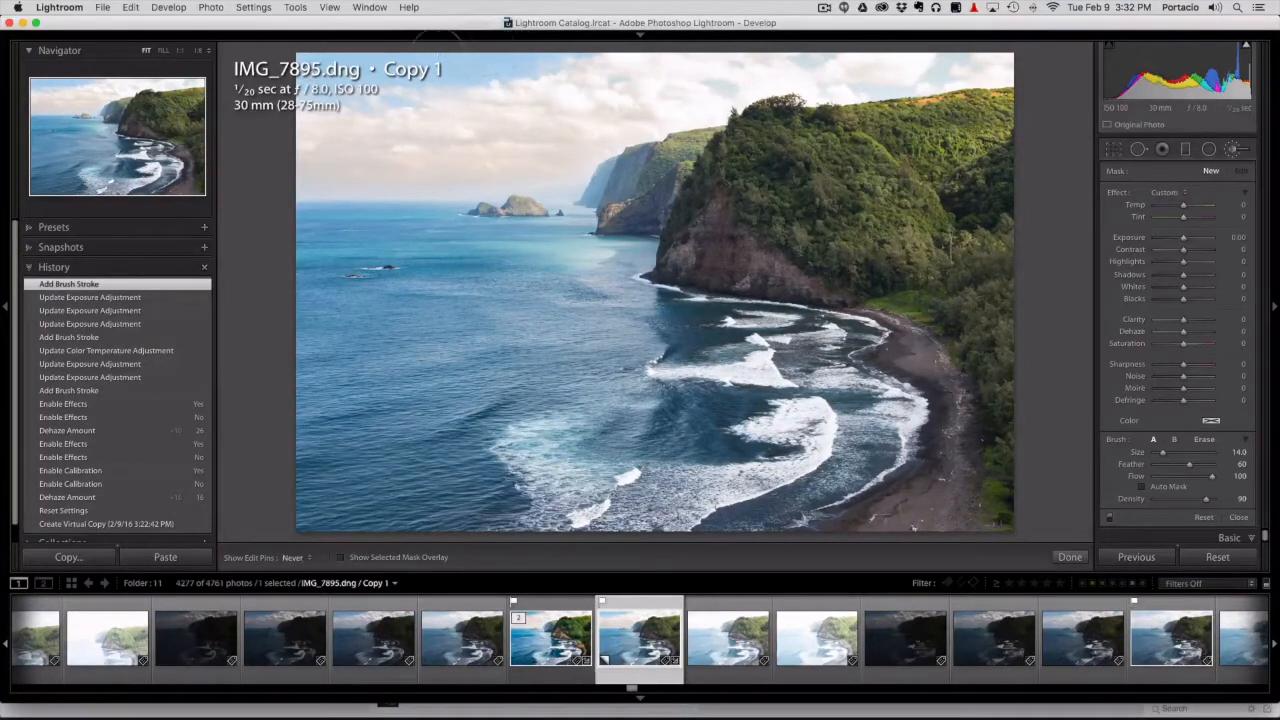
left_click_drag(305, 79, 310, 78)
key("h")
key("o")
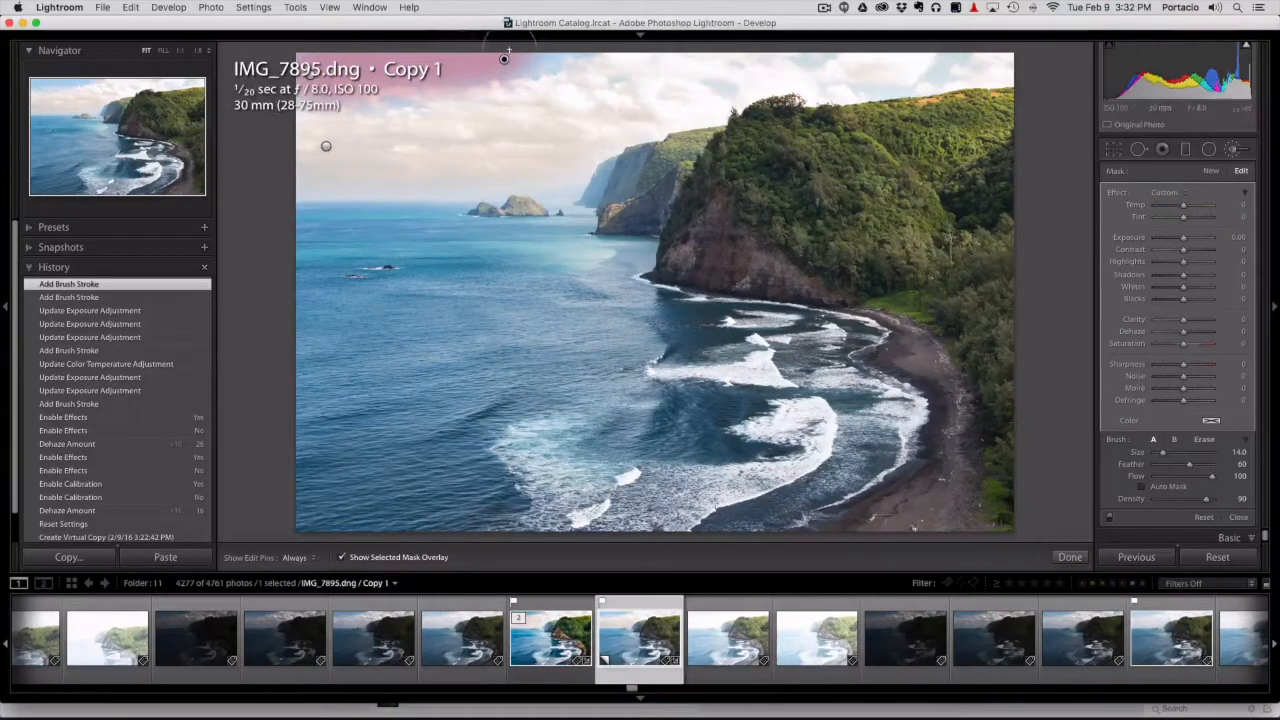
key("h")
left_click_drag(482, 50, 565, 50)
key("h")
key("o")
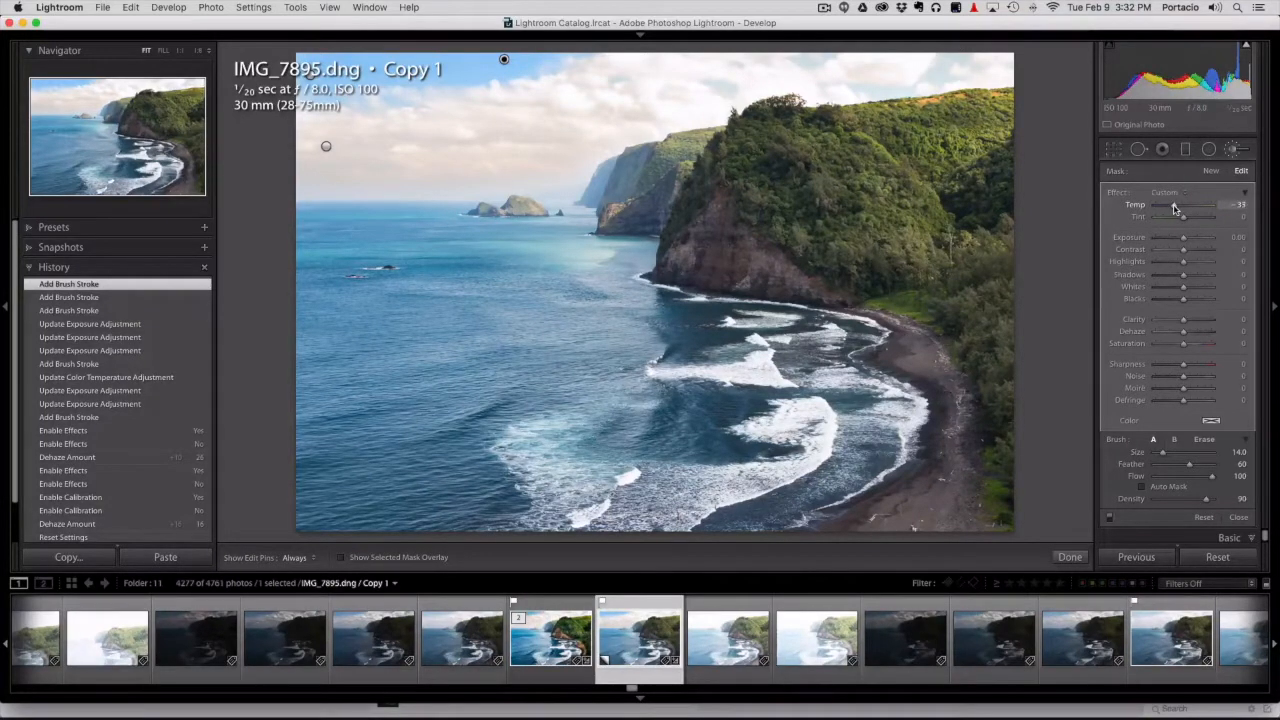
Cool the blue-sky mask to a Temp of -30, try an exposure of 0.30, reset the exposure to 0, and close the brush
left_click(1175, 207)
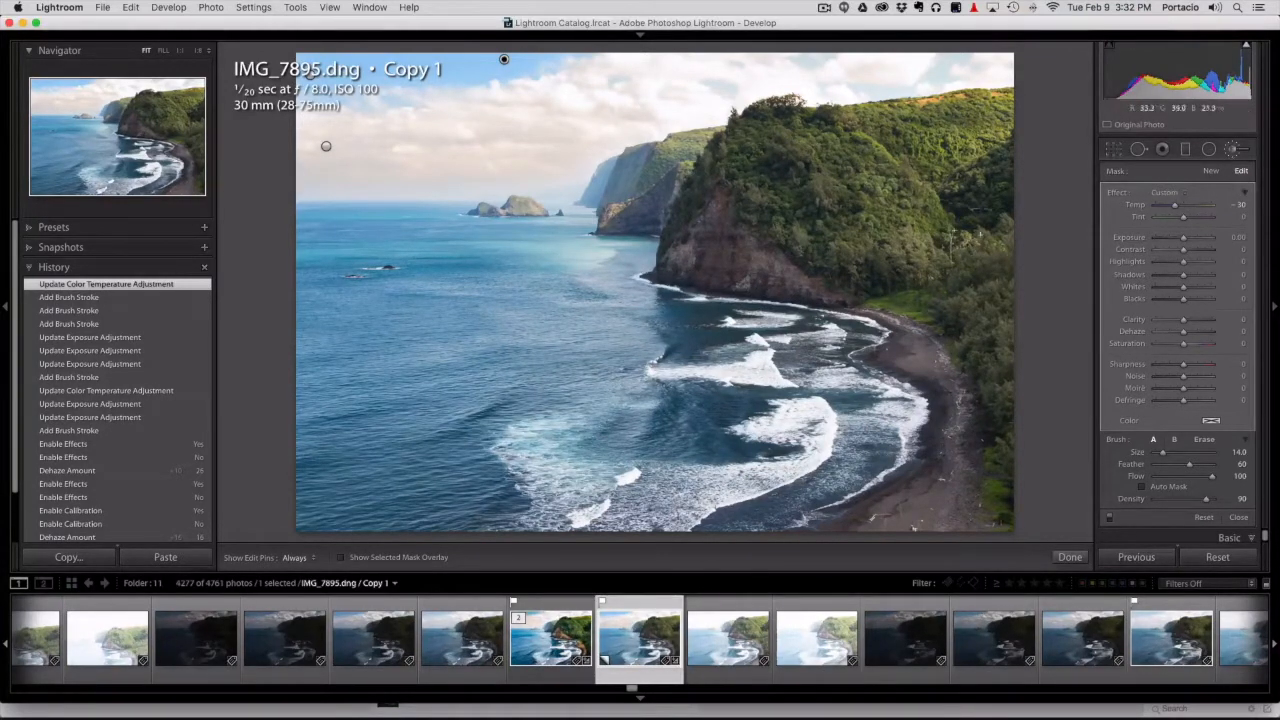
left_click(1236, 237)
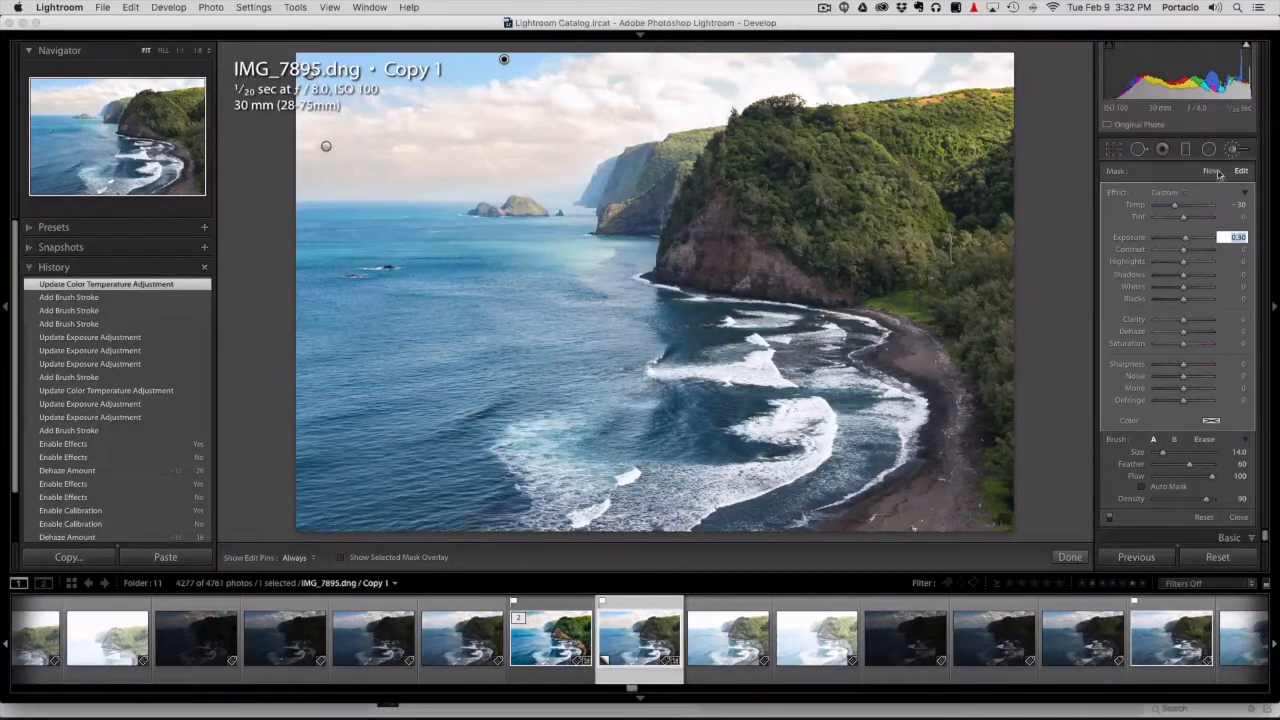
double_click(1130, 238)
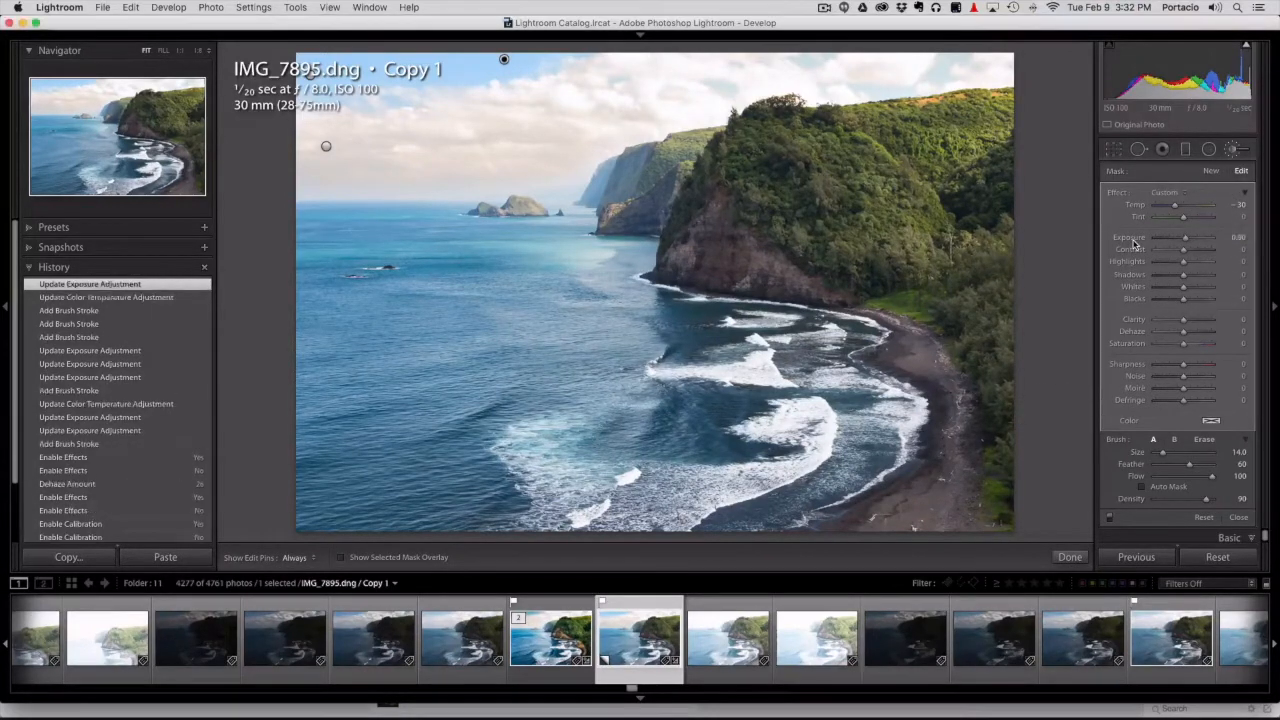
left_click(1233, 149)
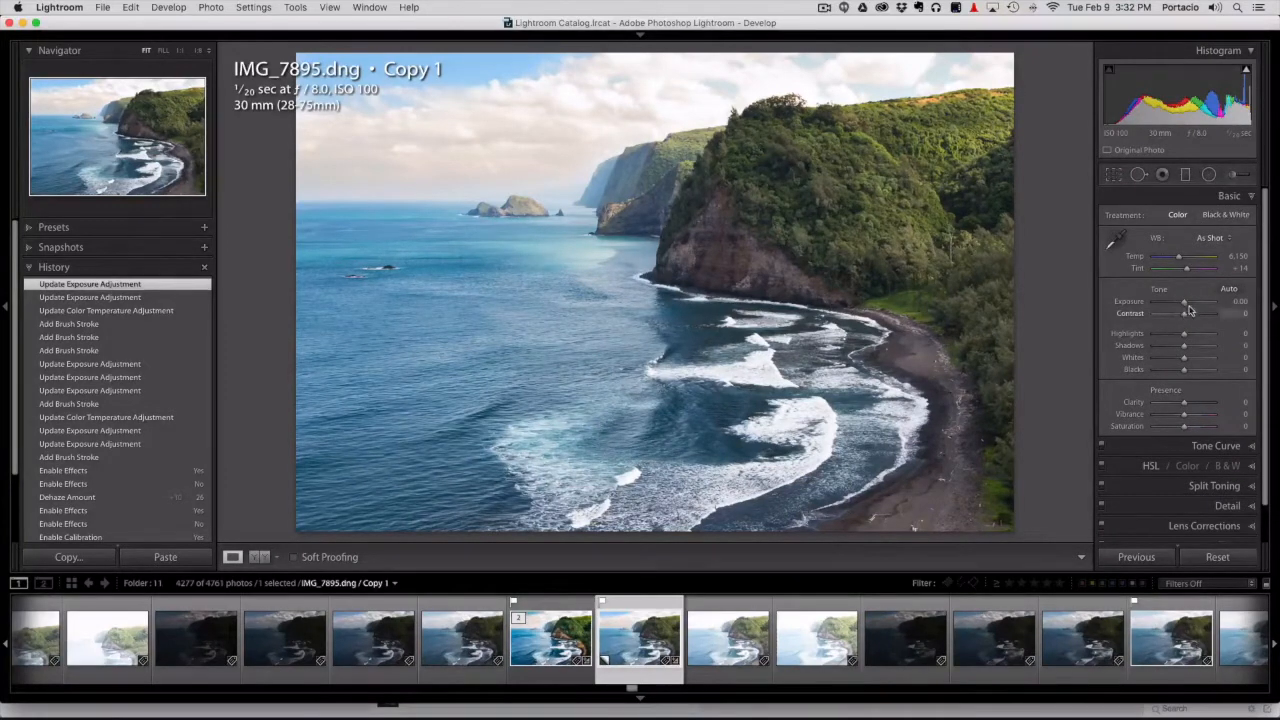
Set the whole photo's Basic exposure to +0.45
left_click_drag(1185, 302, 1183, 304)
left_click(1238, 301)
type(".45")
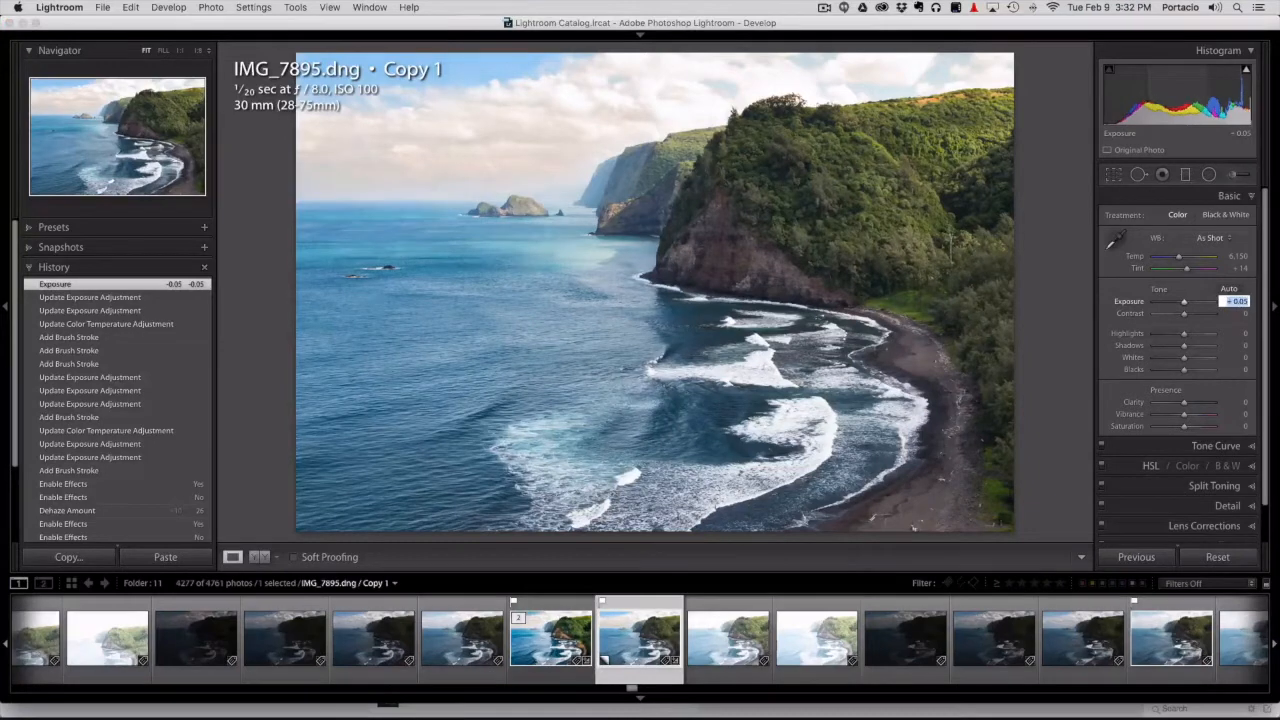
key("Return")
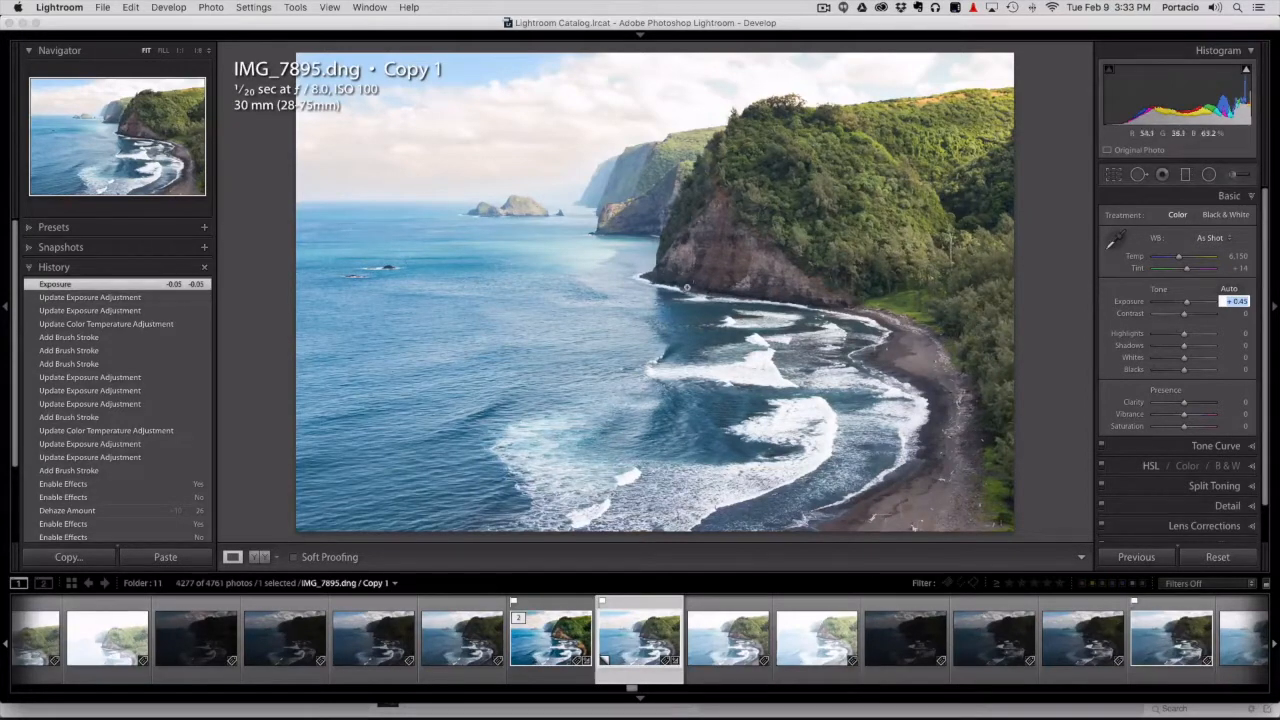
Start a new Adjustment Brush mask with size 11 and feather 35, show the overlay, and paint the upper left part of the bare cliff
left_click(1231, 176)
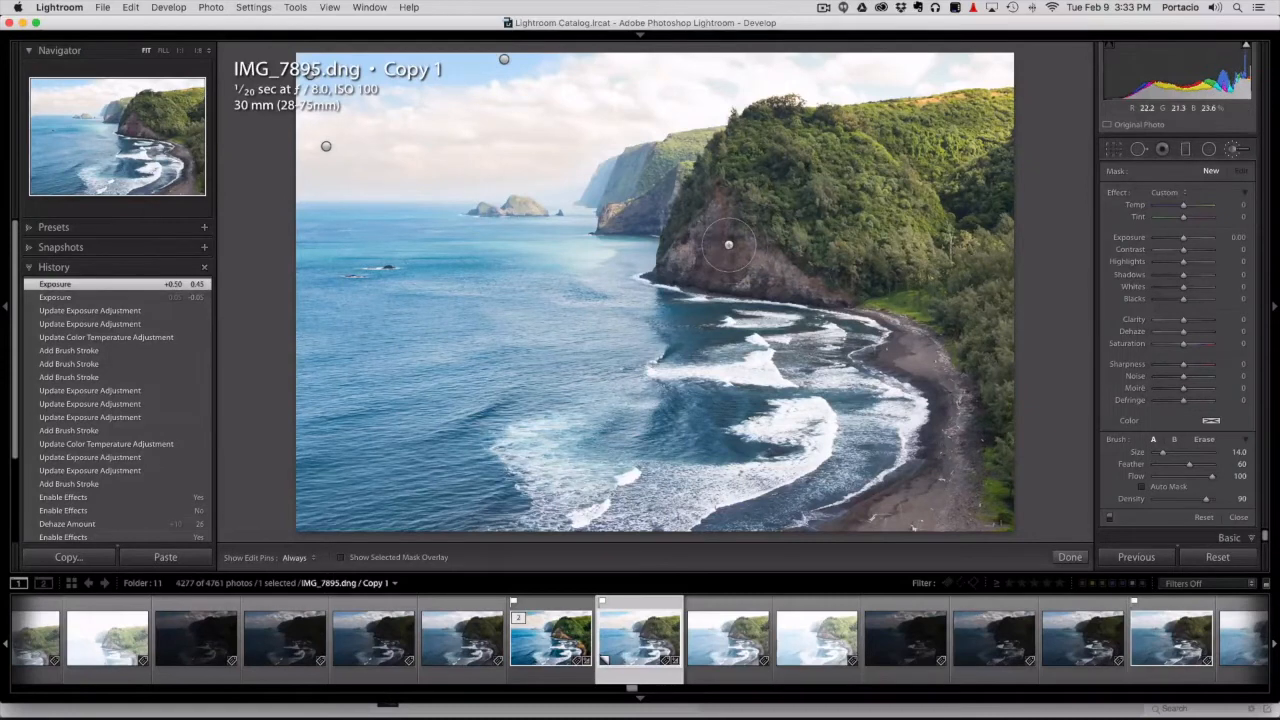
key("bracketleft")
key("bracketleft")
key("bracketleft")
key("shift")
key("o")
key("h")
left_click_drag(732, 212, 691, 255)
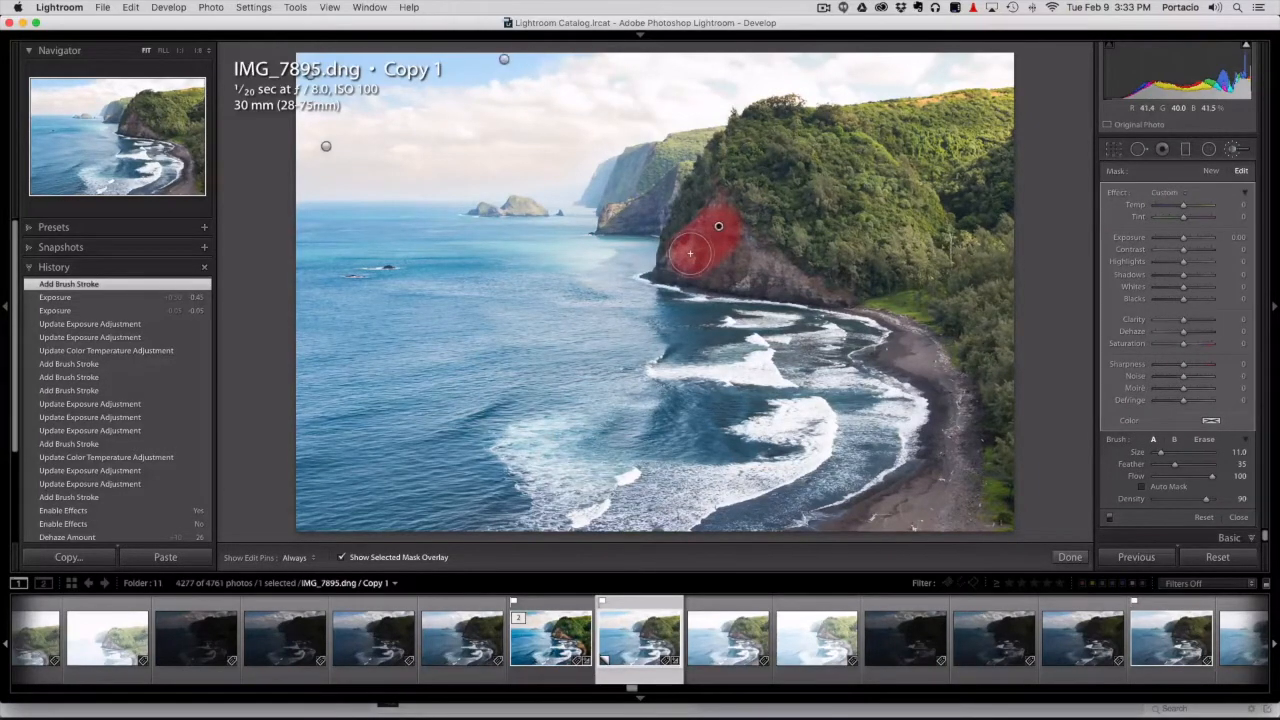
Extend the mask over the rest of the bare cliff and its narrow base, reducing the brush size to 7 and smaller
key("bracketleft")
key("bracketleft")
key("bracketleft")
key("bracketleft")
key("h")
mouse_move(686, 258)
left_mouse_down()
mouse_move(668, 276)
mouse_move(800, 280)
mouse_move(714, 218)
mouse_move(738, 266)
left_mouse_up()
key("h")
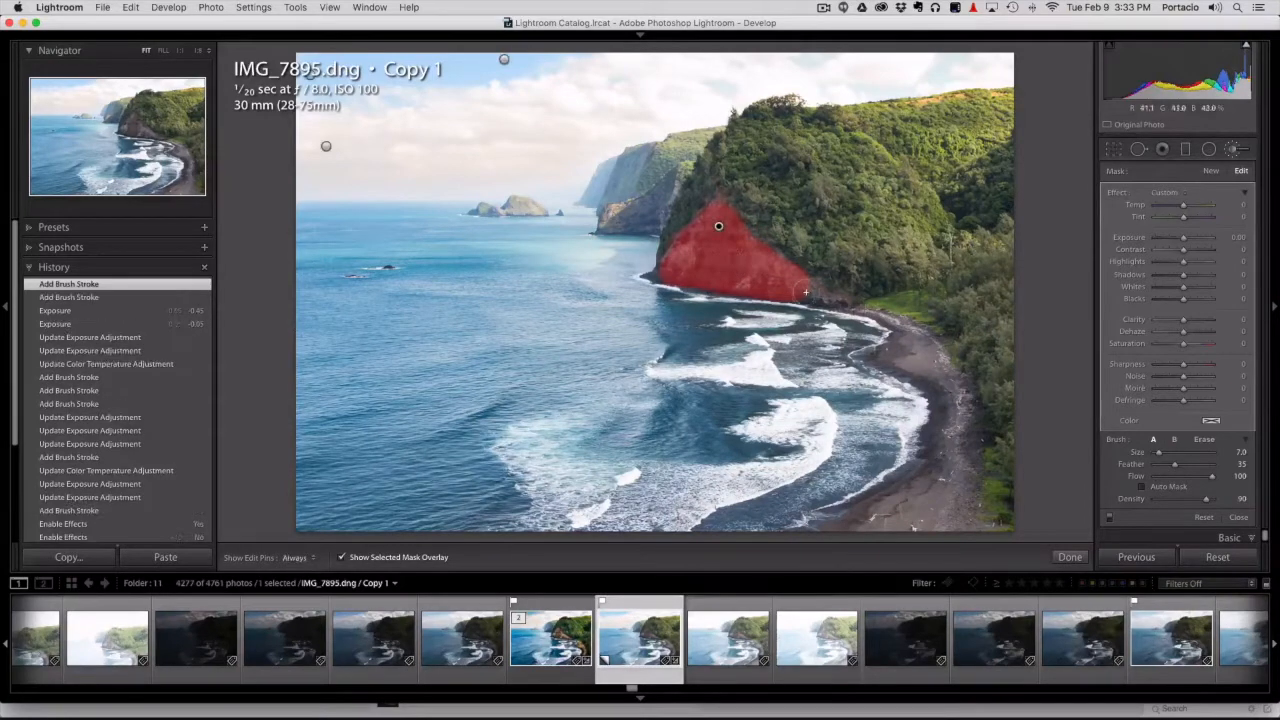
key("[")
left_click_drag(812, 292, 854, 306)
key("[")
key("[")
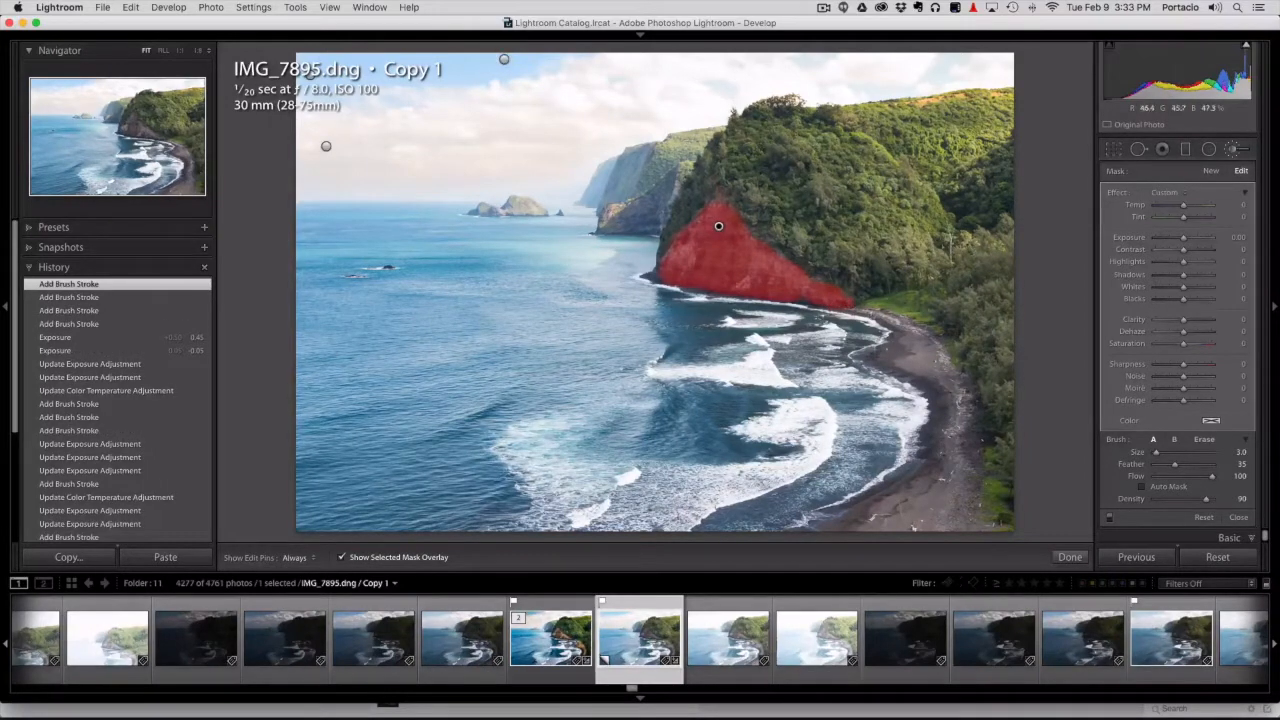
Continue the mask from the cliff base along the edges of the curved beach, using brush size 5 and feather 75
key("h")
left_click_drag(892, 318, 902, 325)
key("bracketright")
key("h")
mouse_move(906, 331)
left_mouse_down()
mouse_move(949, 378)
mouse_move(965, 524)
mouse_move(965, 424)
mouse_move(936, 463)
mouse_move(837, 526)
left_mouse_up()
key("h")
key("shift")
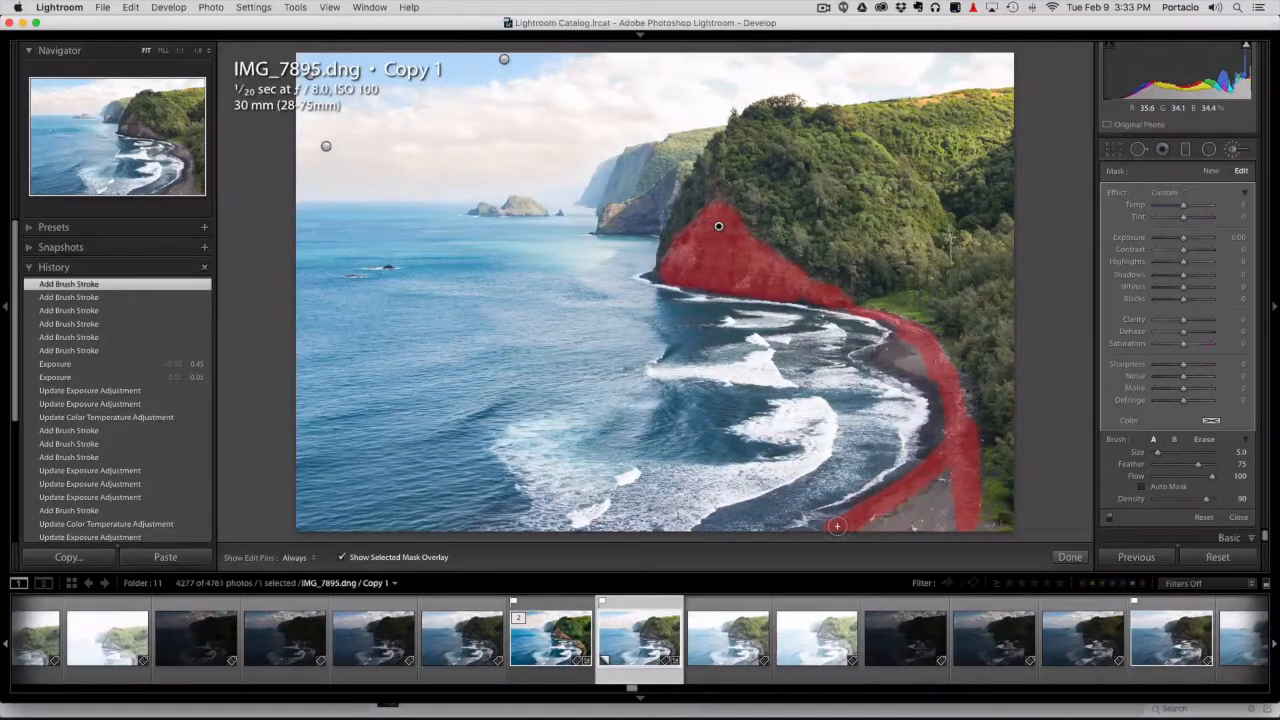
Fill the unpainted gaps of the beach in the mask down to the photo's lower edge, and hide the overlay
key("h")
mouse_move(866, 517)
left_mouse_down()
mouse_move(912, 525)
mouse_move(961, 467)
mouse_move(938, 535)
mouse_move(874, 527)
mouse_move(921, 524)
left_mouse_up()
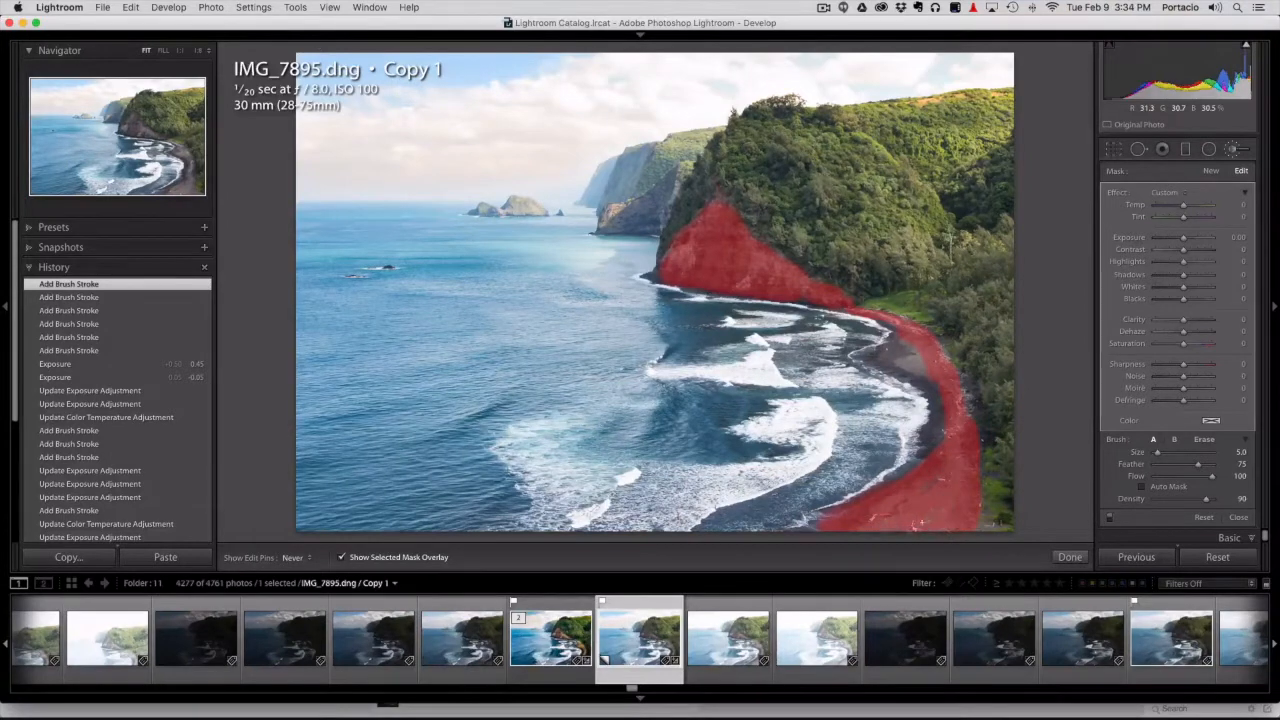
mouse_move(944, 464)
left_mouse_down()
mouse_move(948, 400)
mouse_move(902, 342)
mouse_move(928, 367)
mouse_move(931, 355)
mouse_move(962, 410)
left_mouse_up()
key("h")
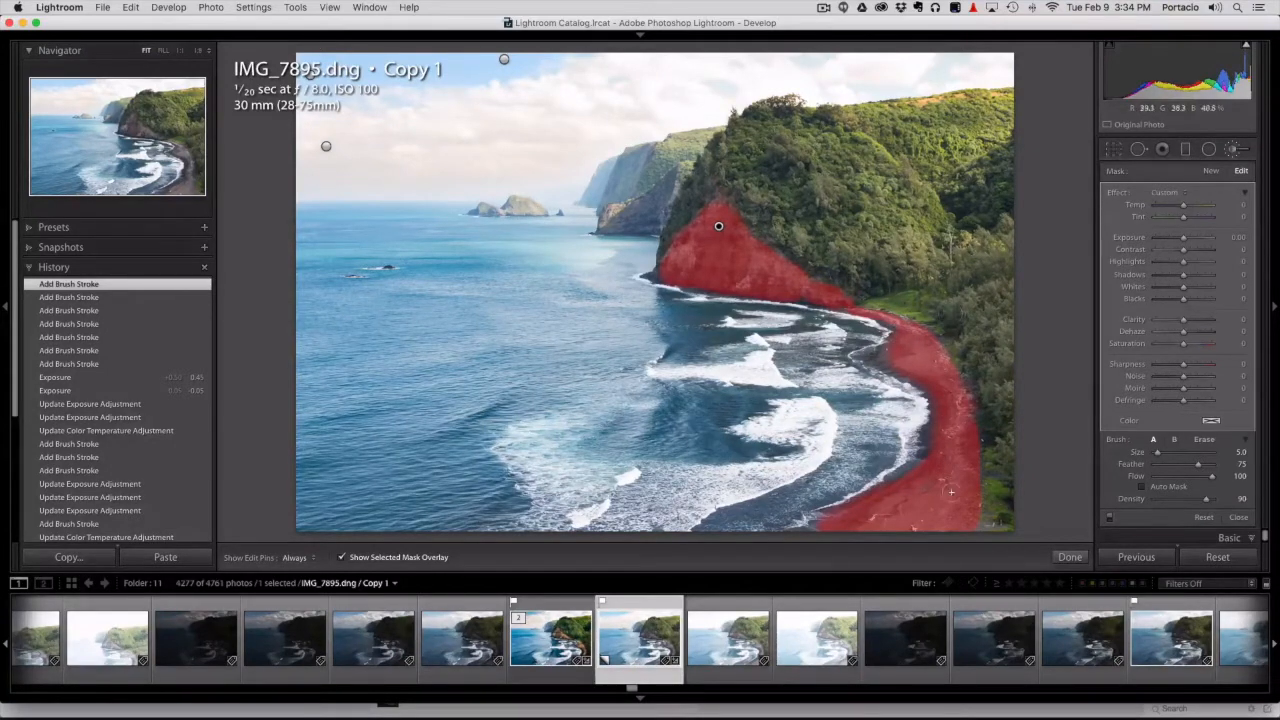
mouse_move(969, 509)
left_mouse_down()
mouse_move(982, 525)
mouse_move(1005, 516)
left_mouse_up()
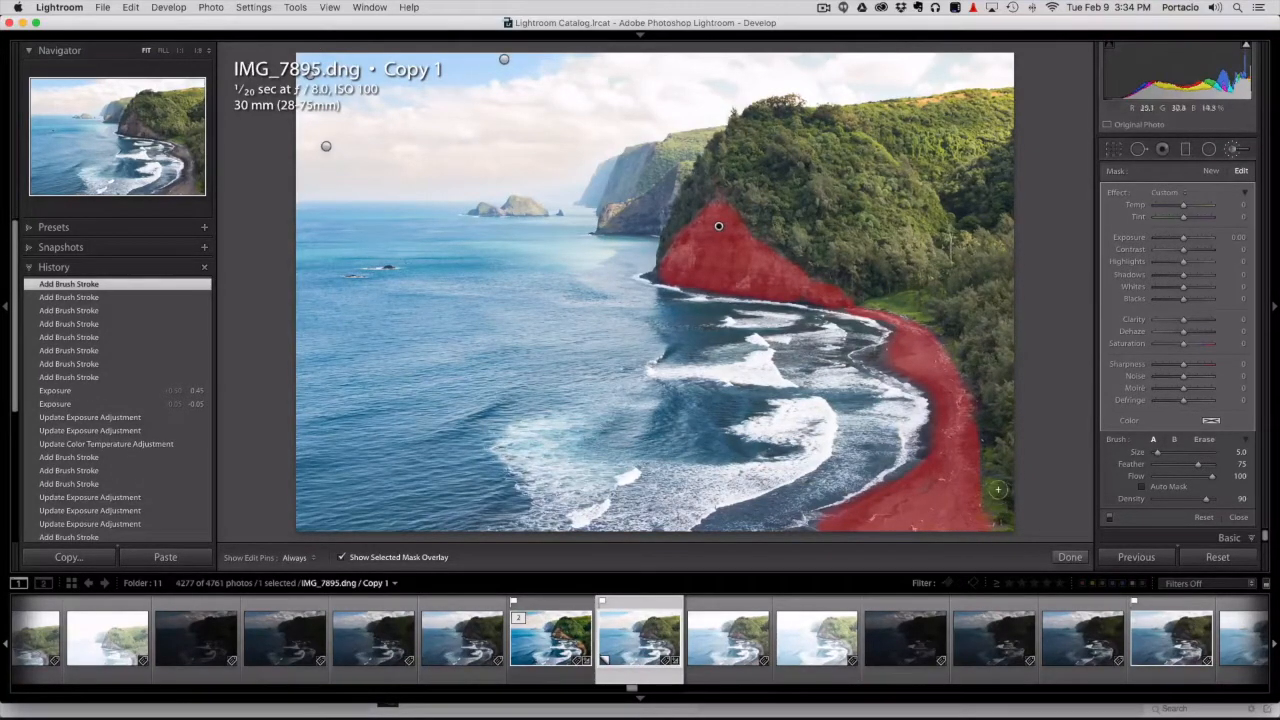
key("o")
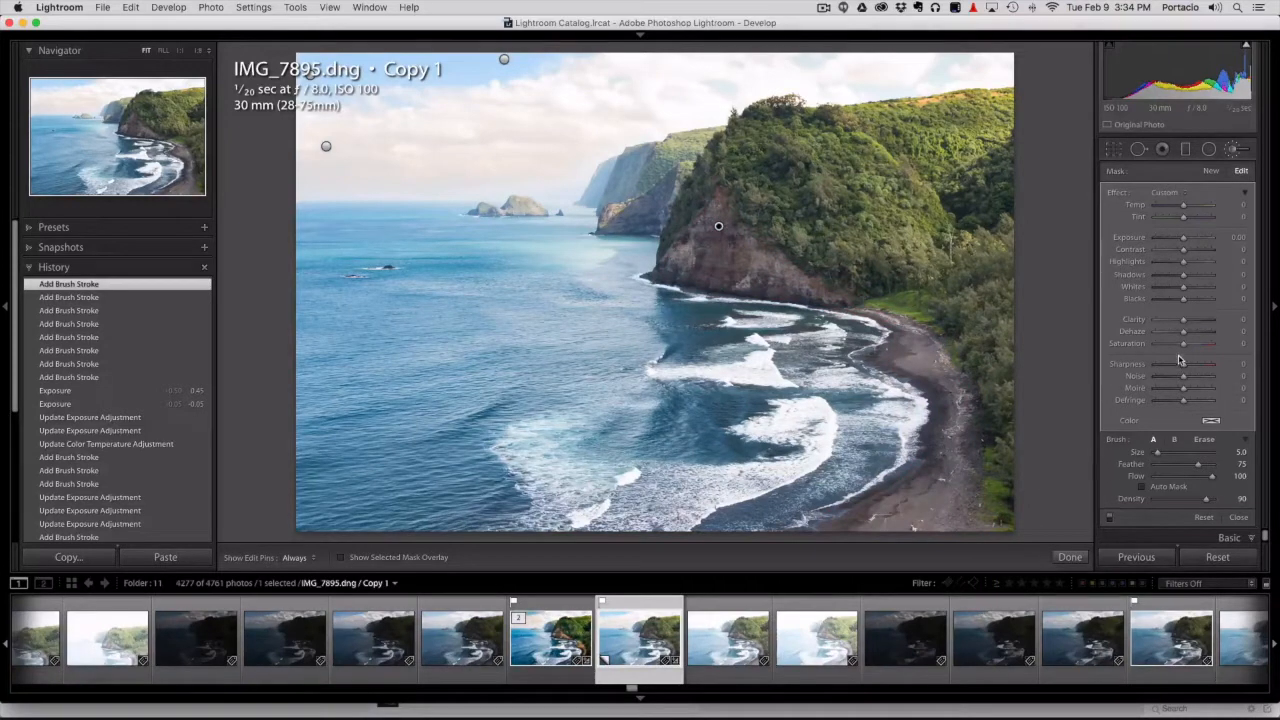
Brighten the cliff and beach mask to an exposure of 0.60 and warm it to a Temp of 36
left_click(1238, 237)
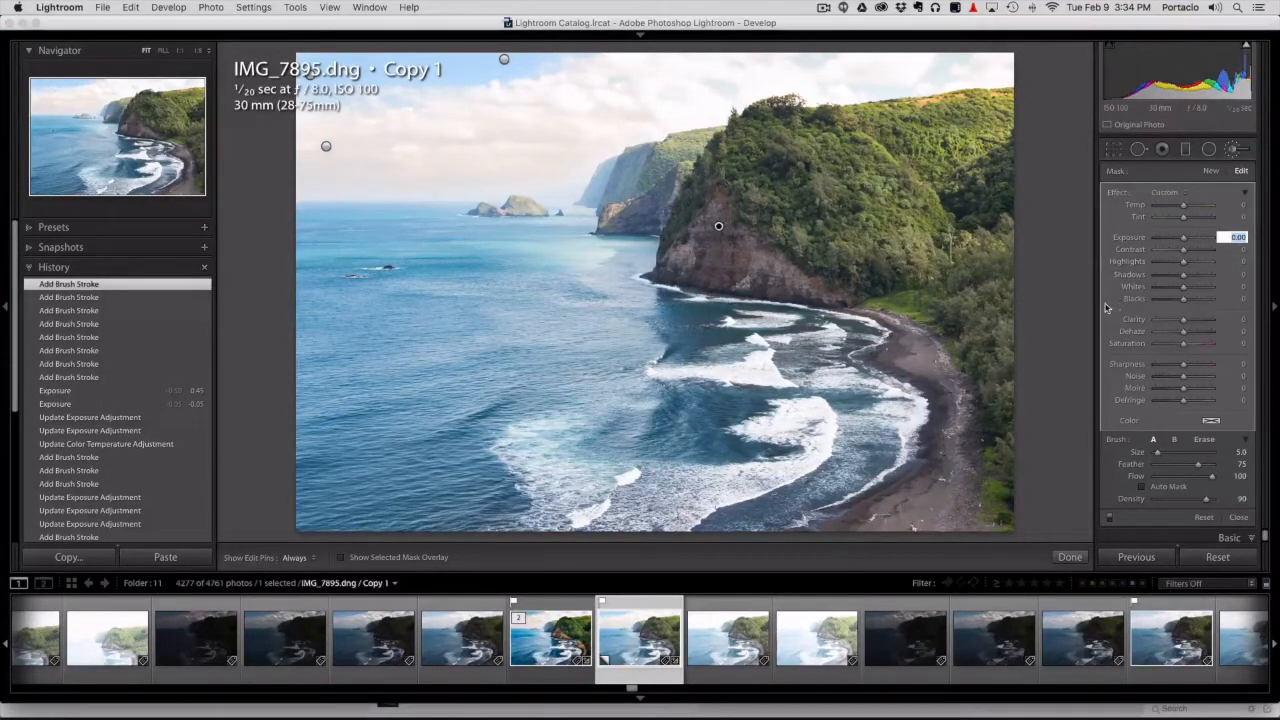
key("Up")
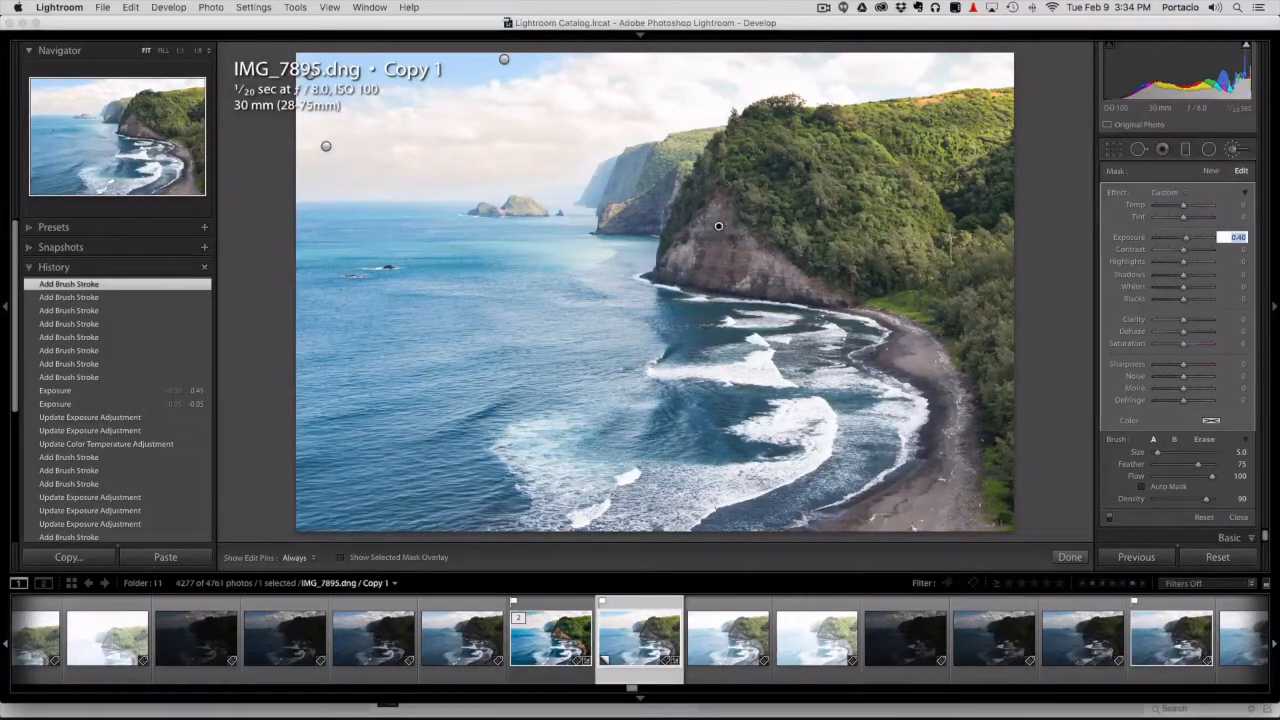
key("Up")
key("Up")
key("Up")
key("Up")
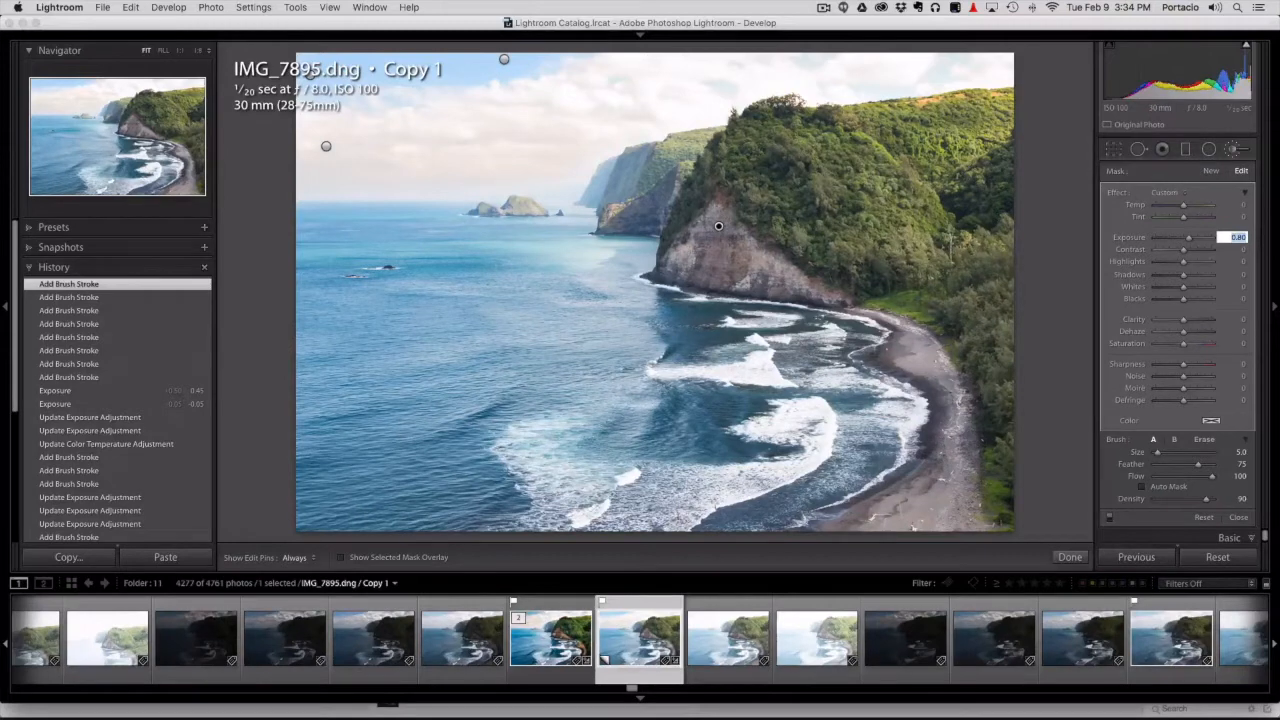
key("Down")
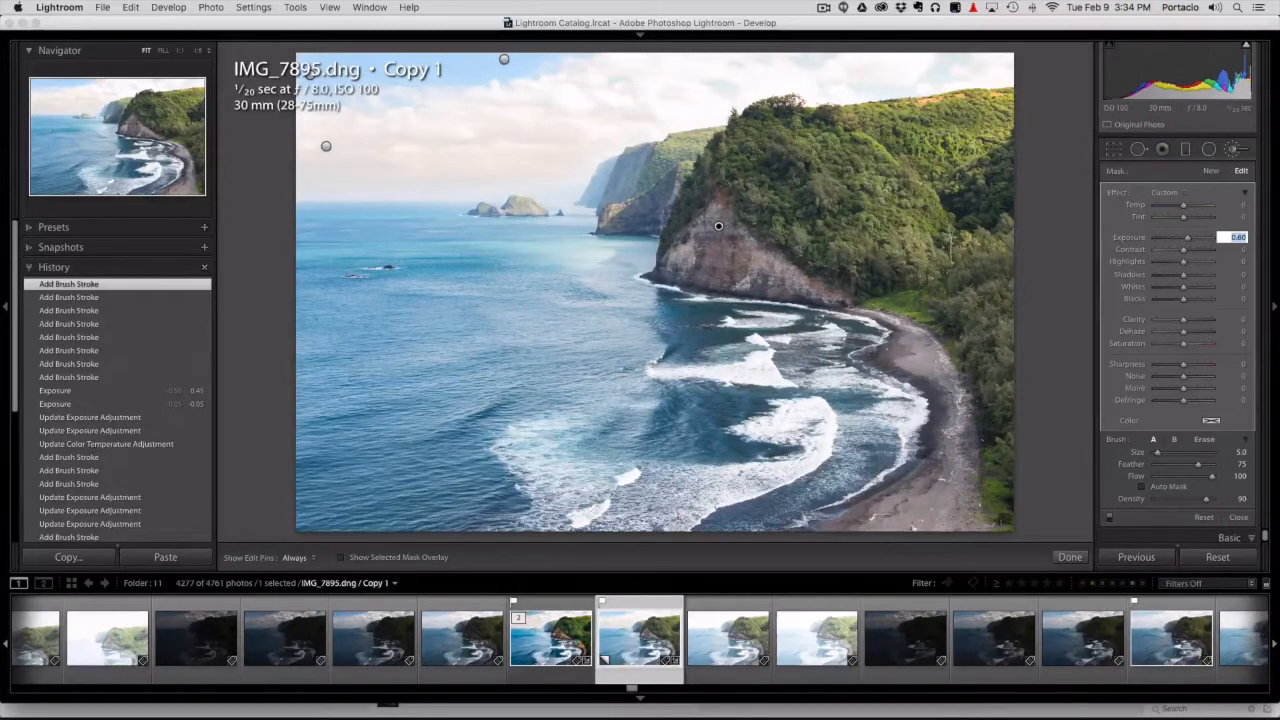
left_click(1184, 207)
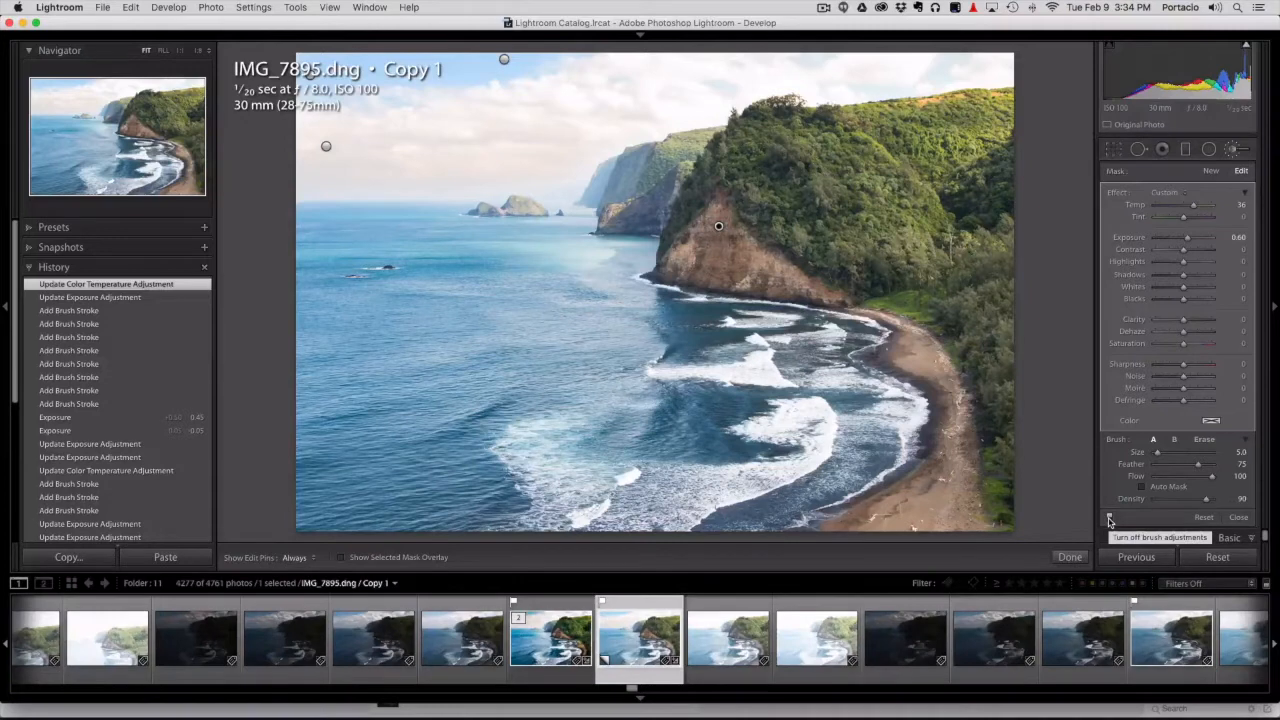
Compare the photo with and without all brush adjustments, leaving them enabled
left_click(1109, 519)
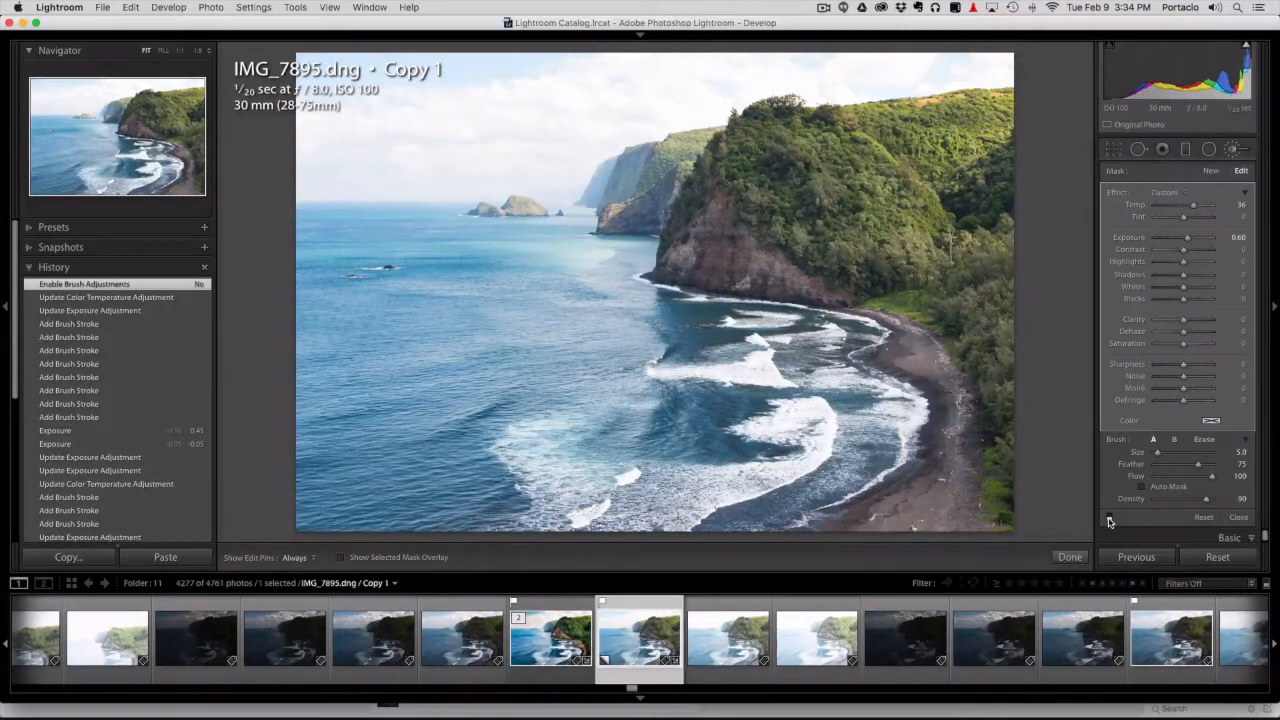
left_click(1109, 519)
left_click(1109, 519)
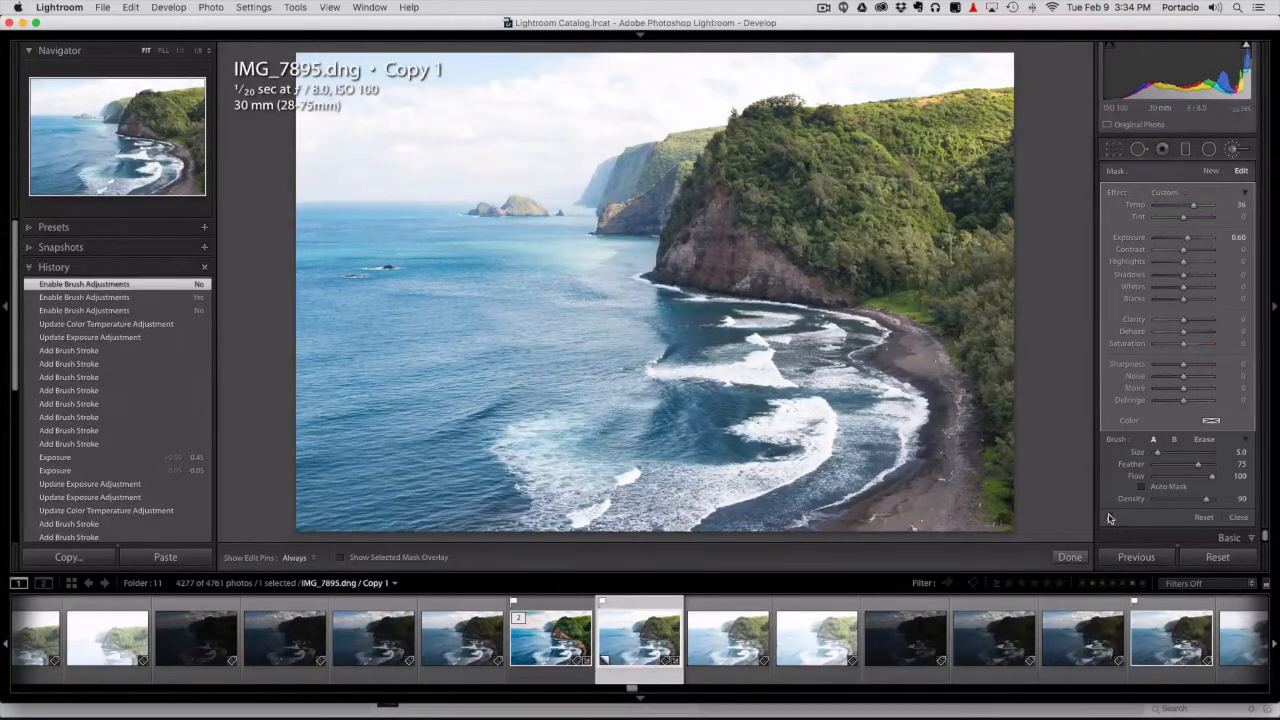
left_click(1109, 519)
left_click(1109, 518)
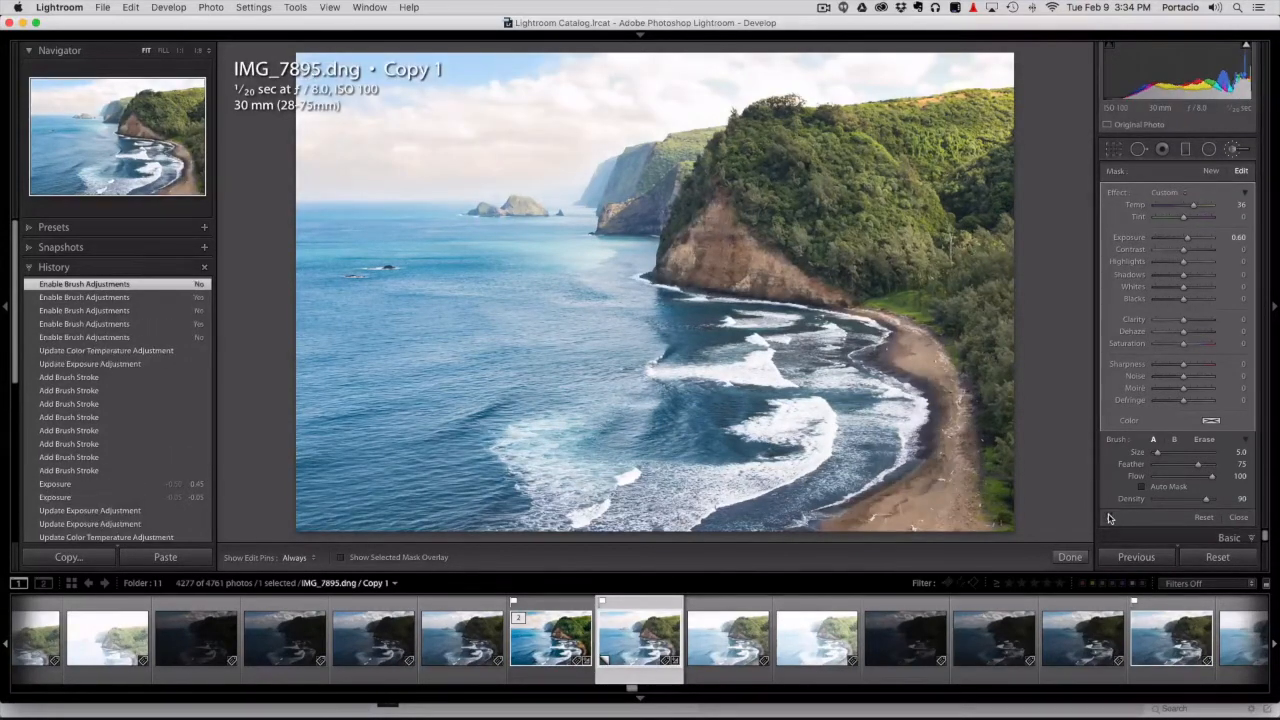
left_click(1109, 518)
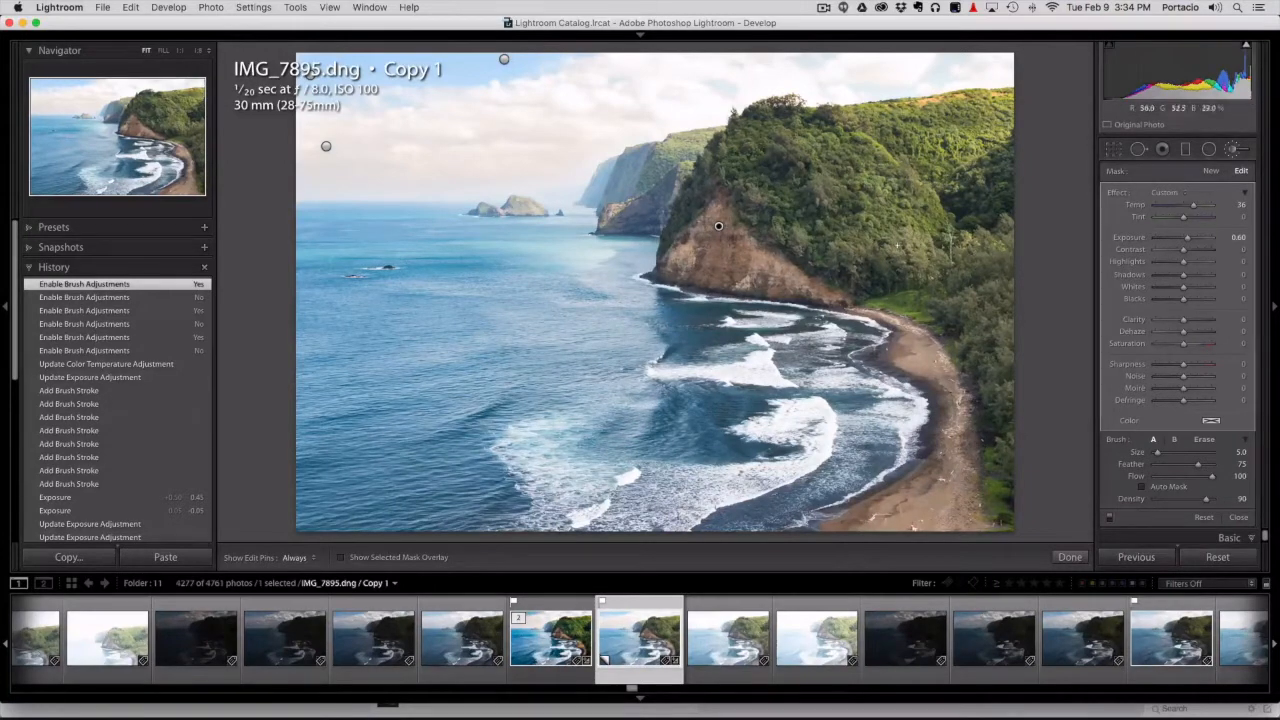
Create a new Adjustment Brush mask over the bare cliff face using brush sizes 6 and 4, checking coverage with the overlay before hiding it
left_click(1211, 171)
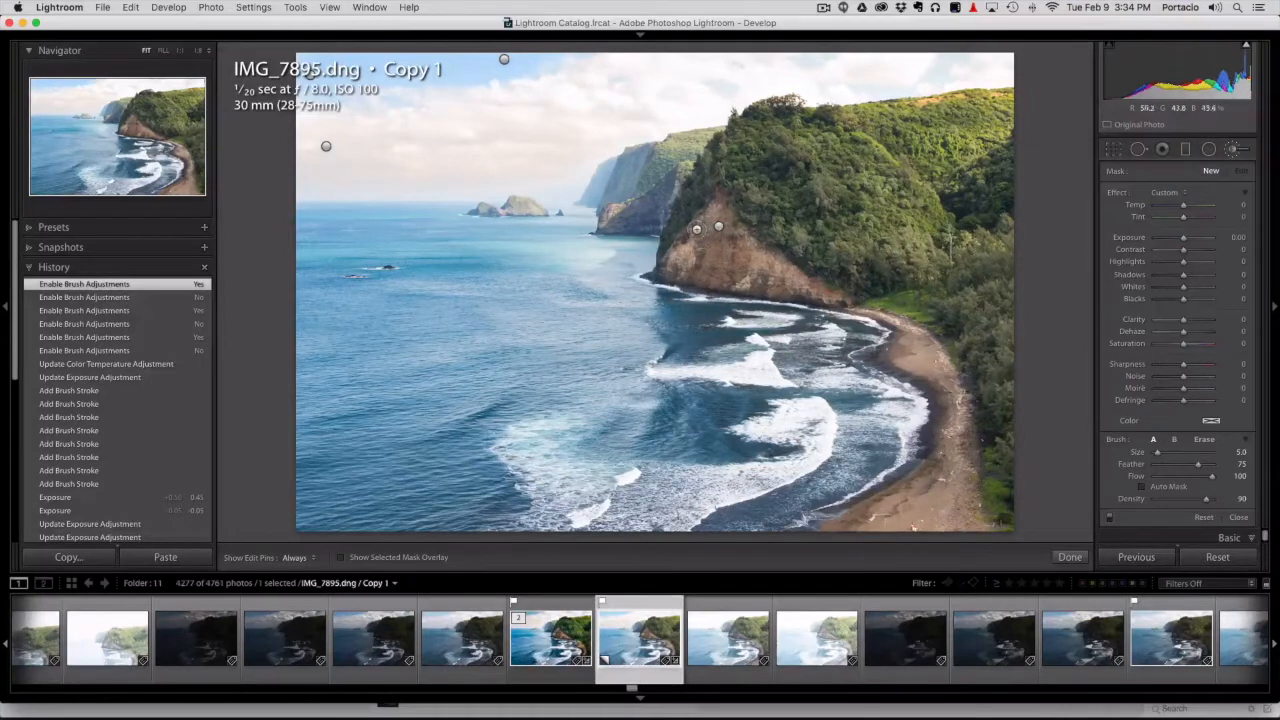
scroll(693, 229, "down", 3)
mouse_move(703, 238)
left_mouse_down()
mouse_move(717, 228)
mouse_move(700, 236)
left_mouse_up()
key("o")
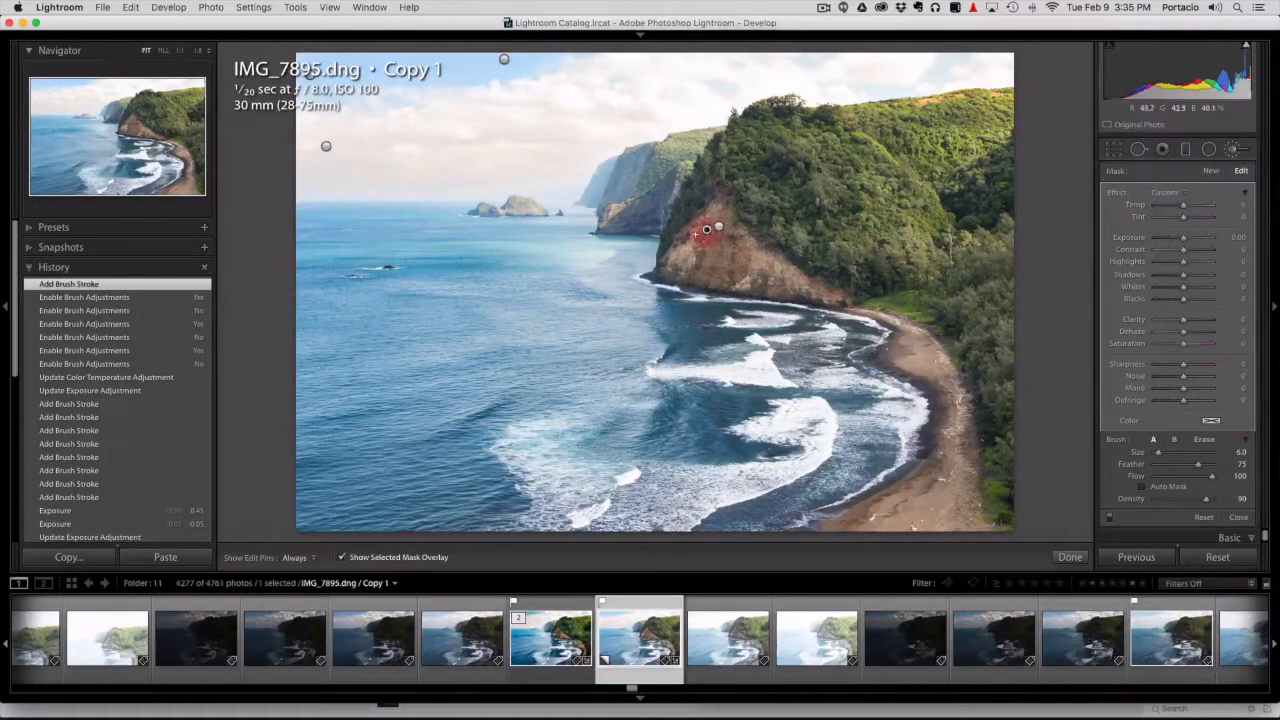
mouse_move(706, 229)
left_mouse_down()
mouse_move(672, 265)
mouse_move(800, 287)
mouse_move(712, 222)
left_mouse_up()
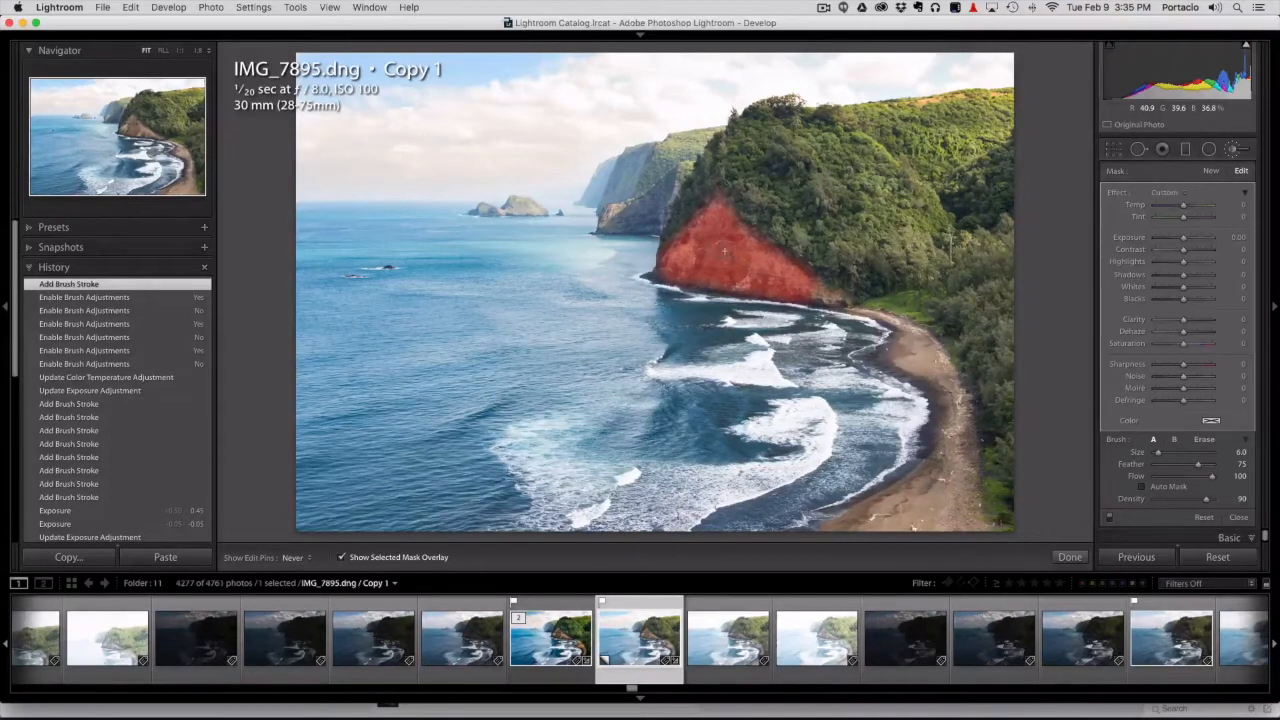
left_click_drag(801, 284, 825, 302)
key("bracketleft")
key("h")
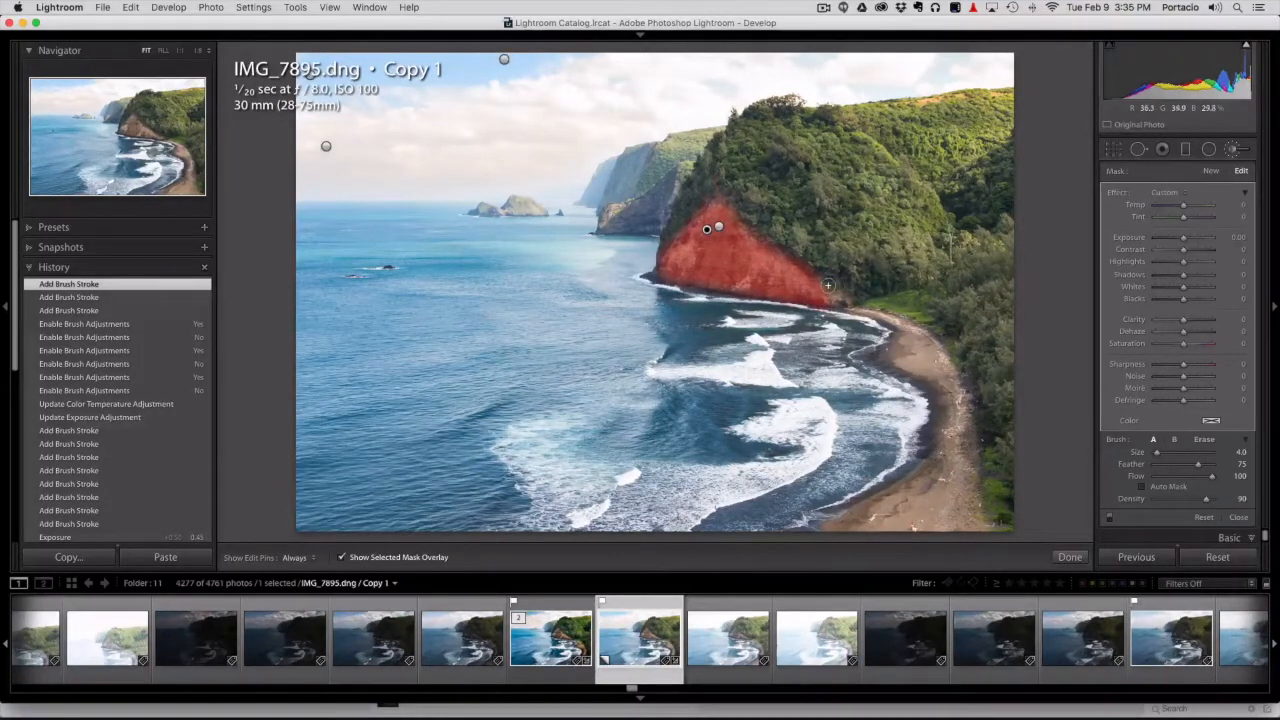
key("o")
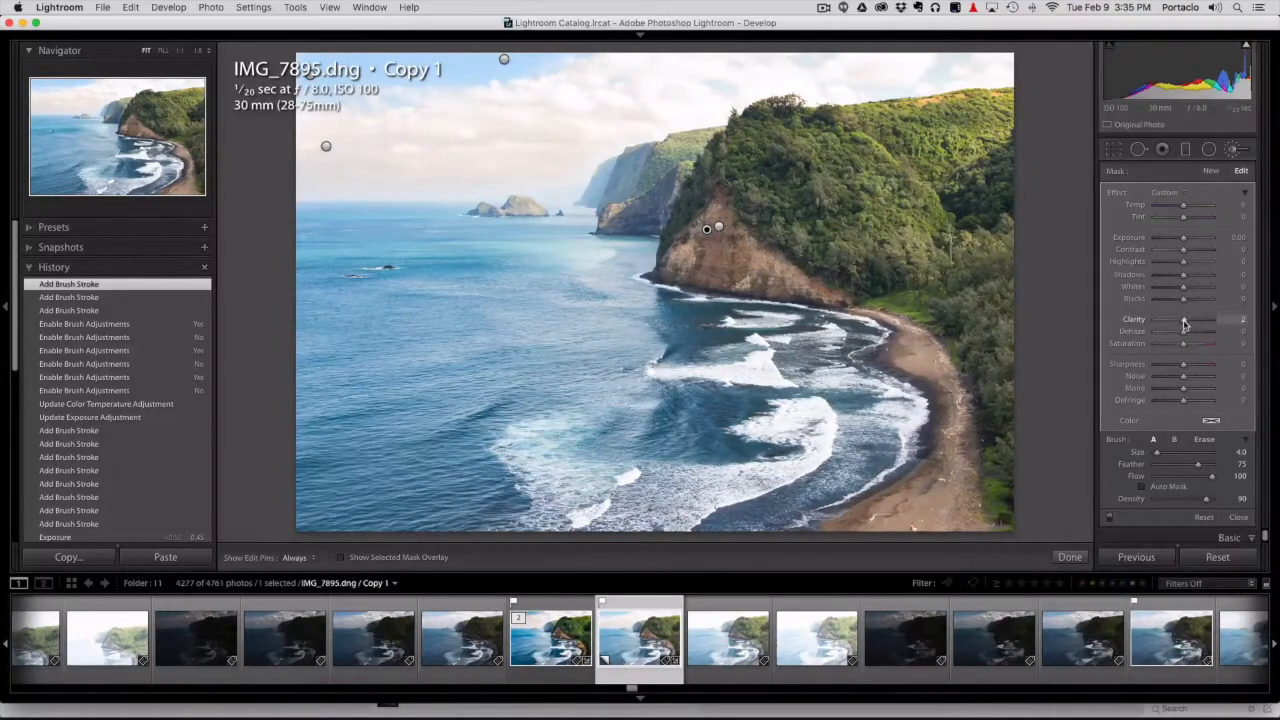
Bring out the rock texture in the new cliff mask by raising its Clarity to 67
left_click_drag(1187, 323, 1192, 325)
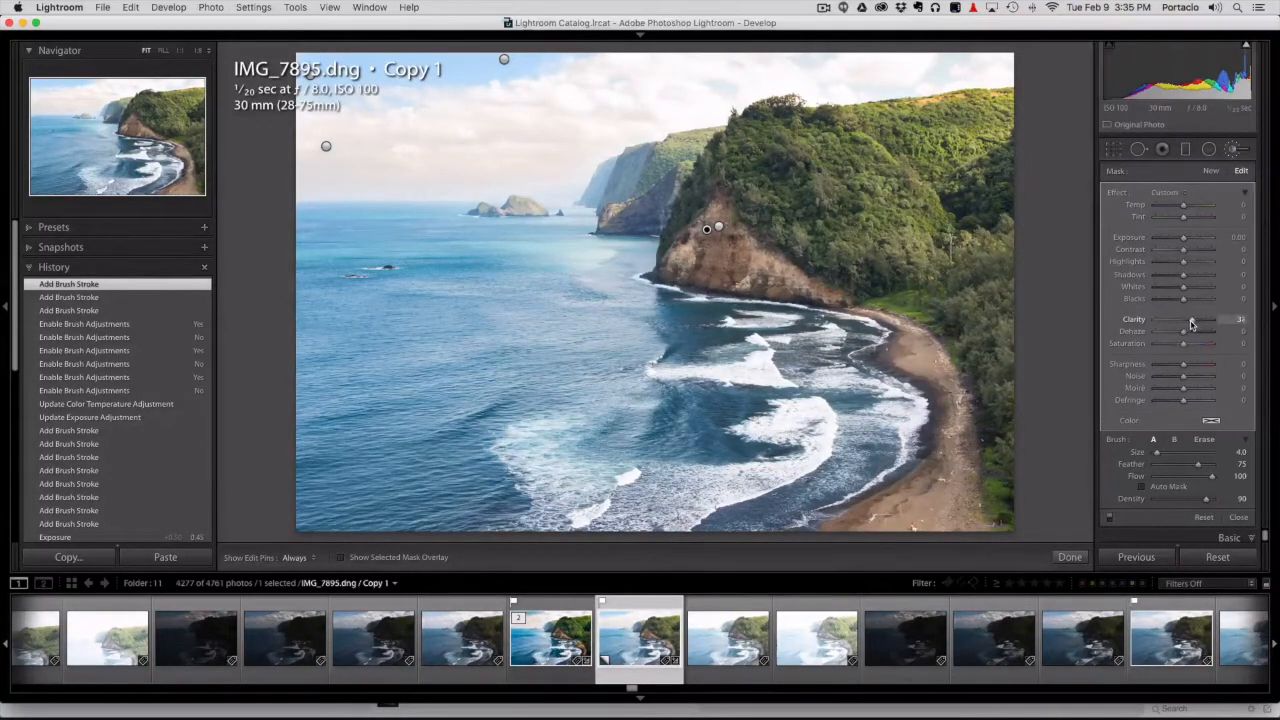
left_click_drag(1215, 327, 1231, 329)
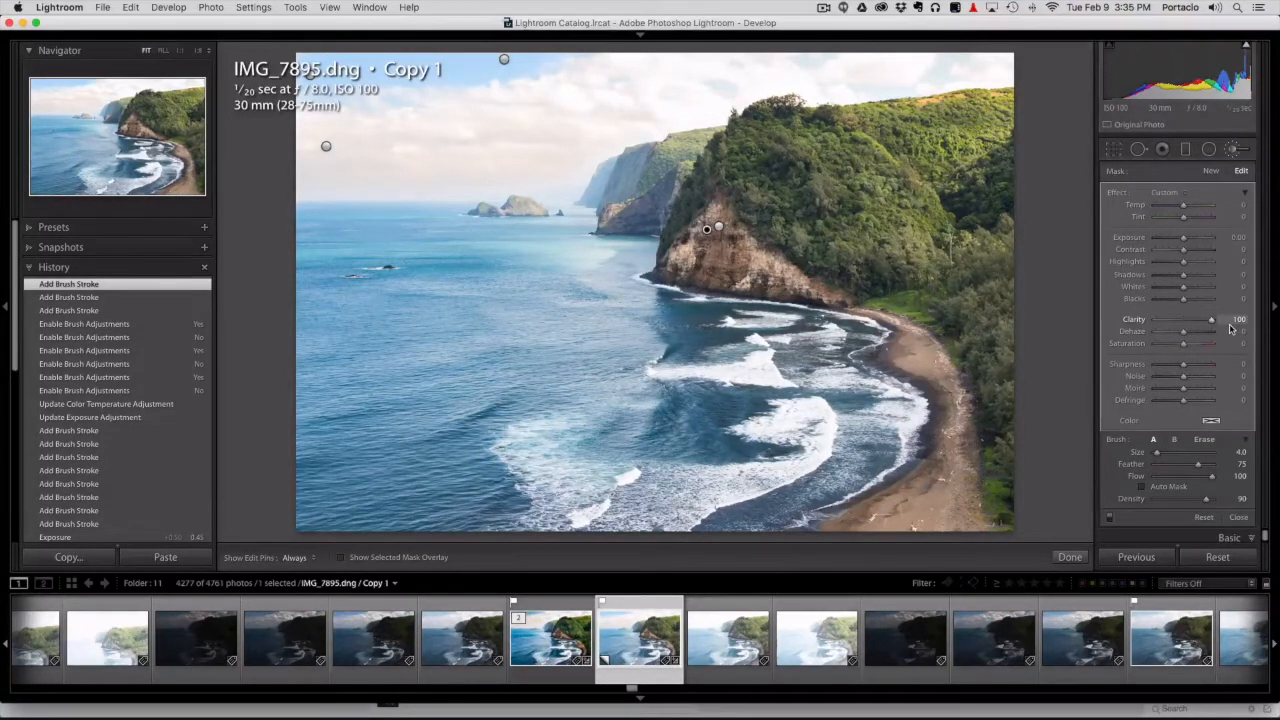
mouse_move(1212, 327)
left_mouse_down()
mouse_move(1156, 326)
mouse_move(1205, 326)
left_mouse_up()
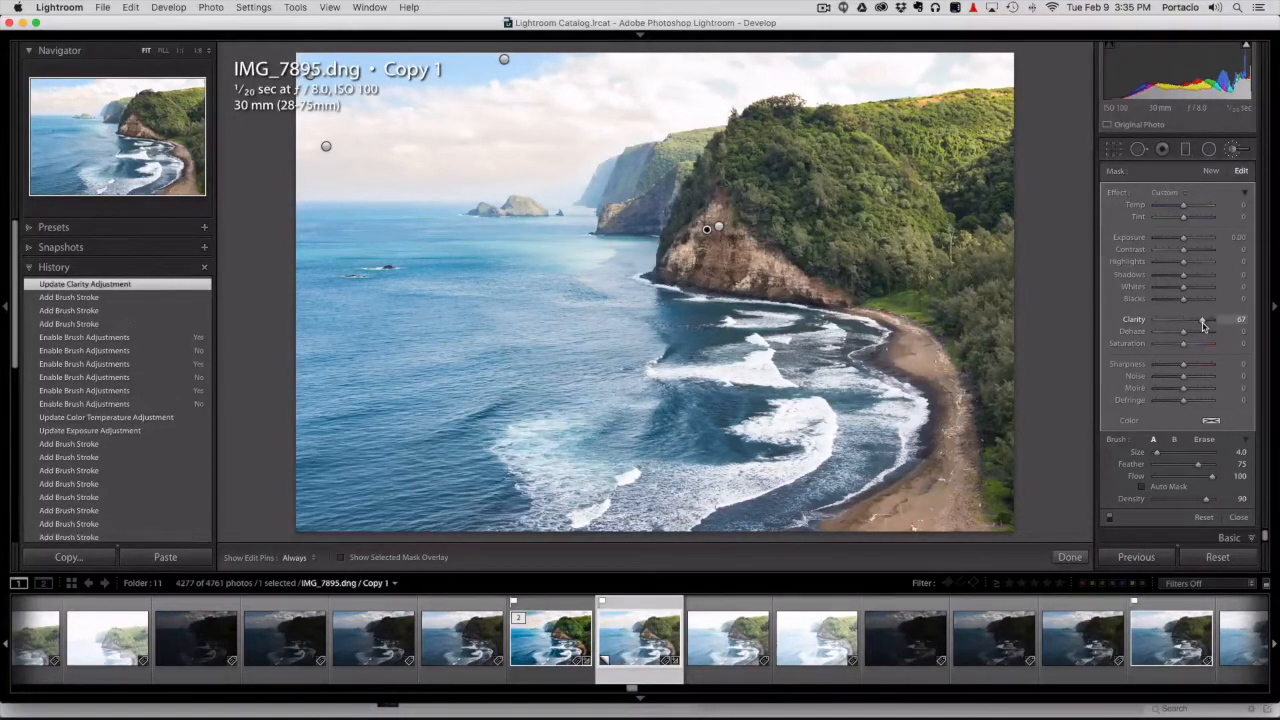
Warm the existing cliff and beach mask to a Temp of 44 and close the Adjustment Brush
left_click(719, 228)
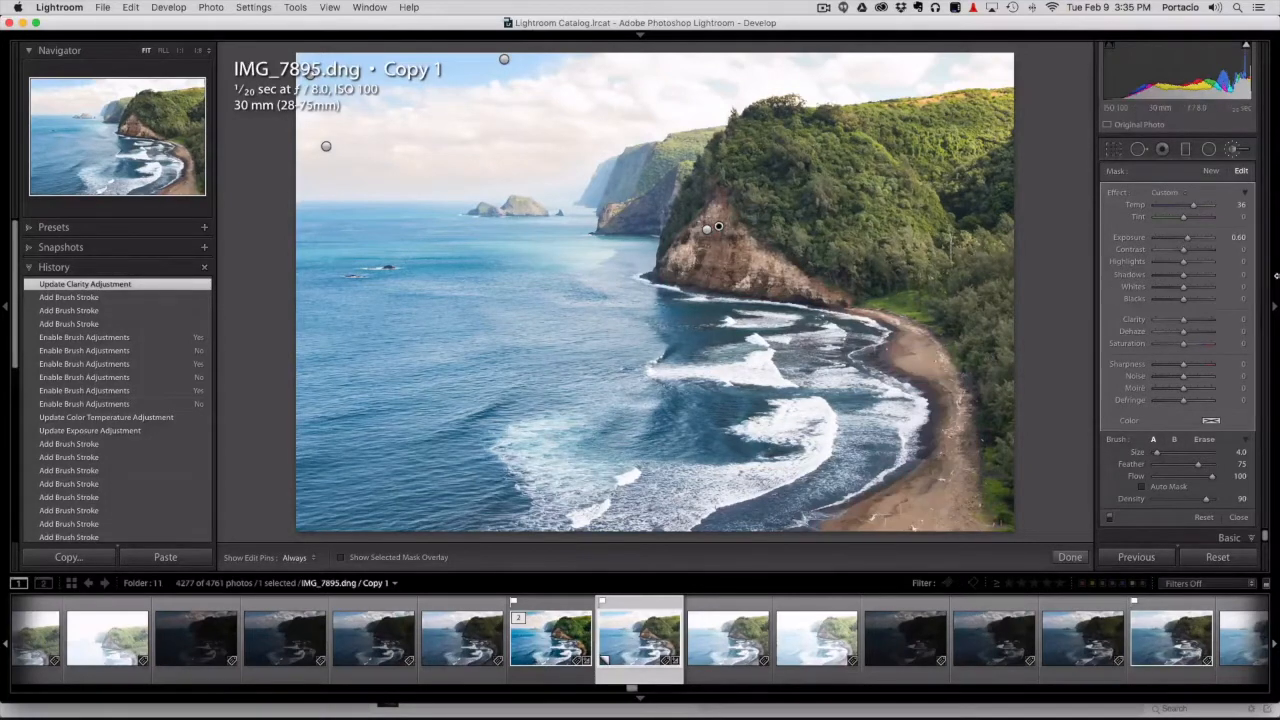
left_click(1217, 208)
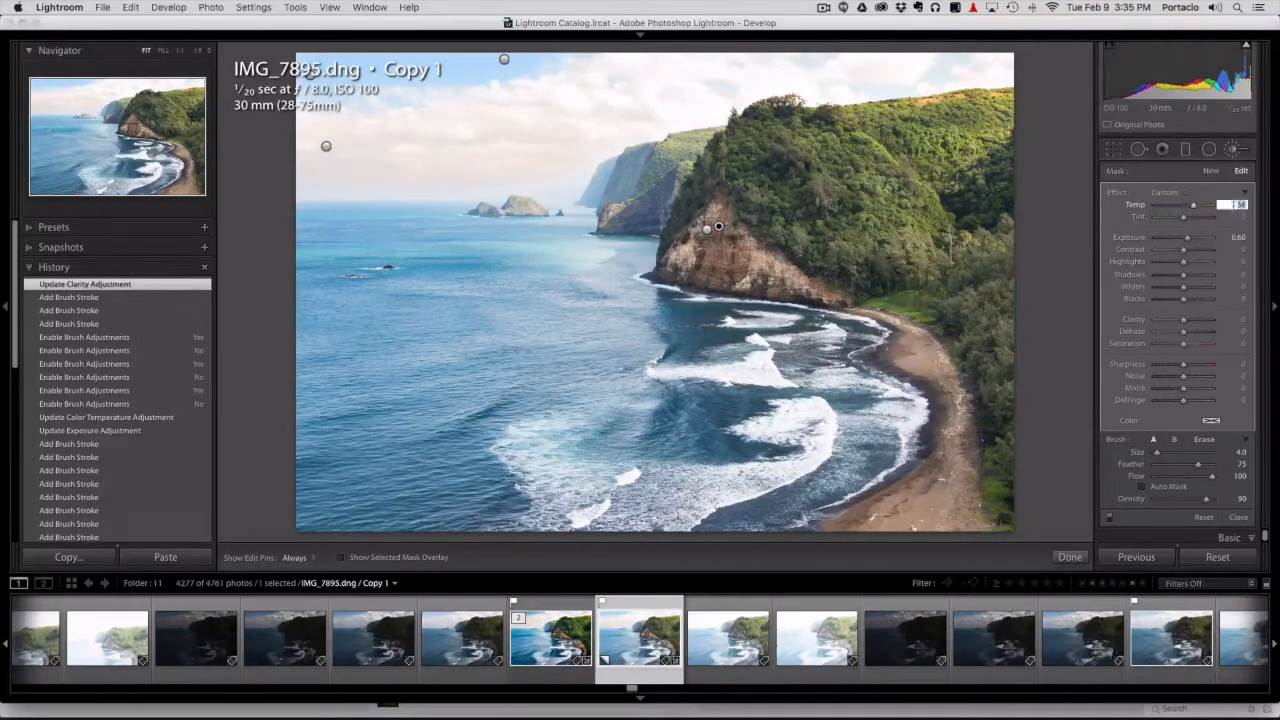
key("Up")
key("Up")
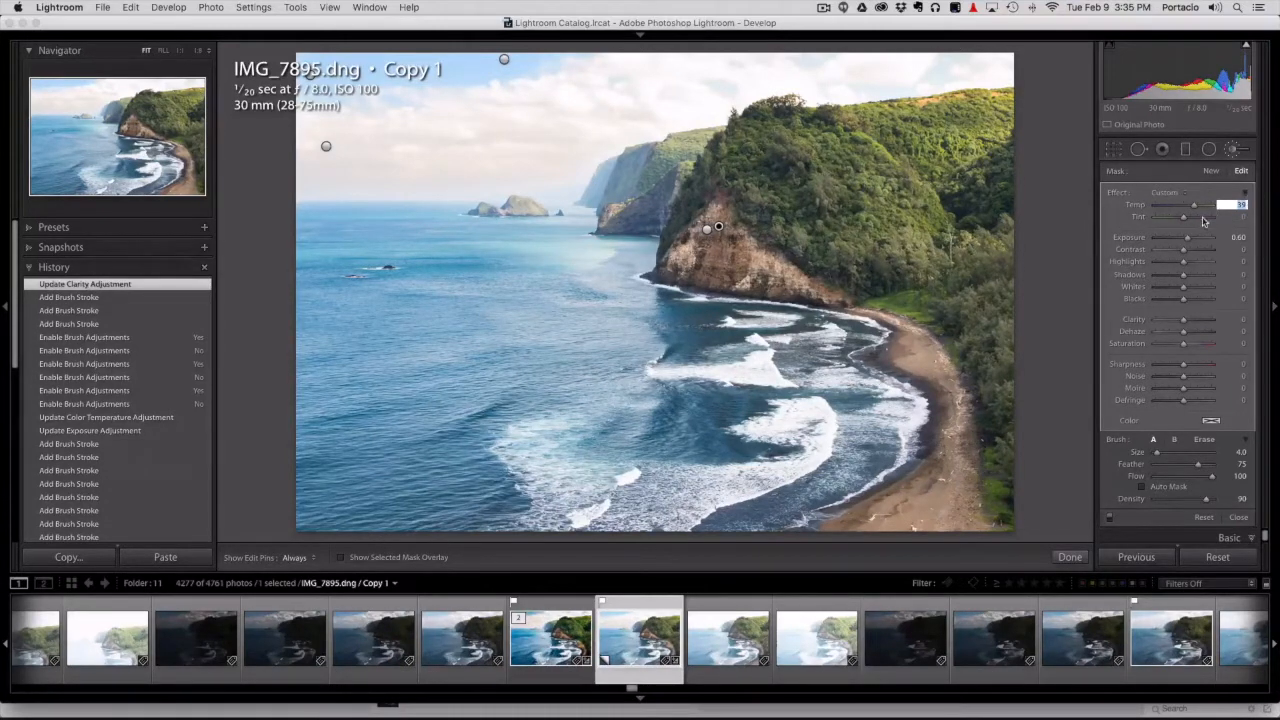
left_click_drag(1194, 207, 1196, 208)
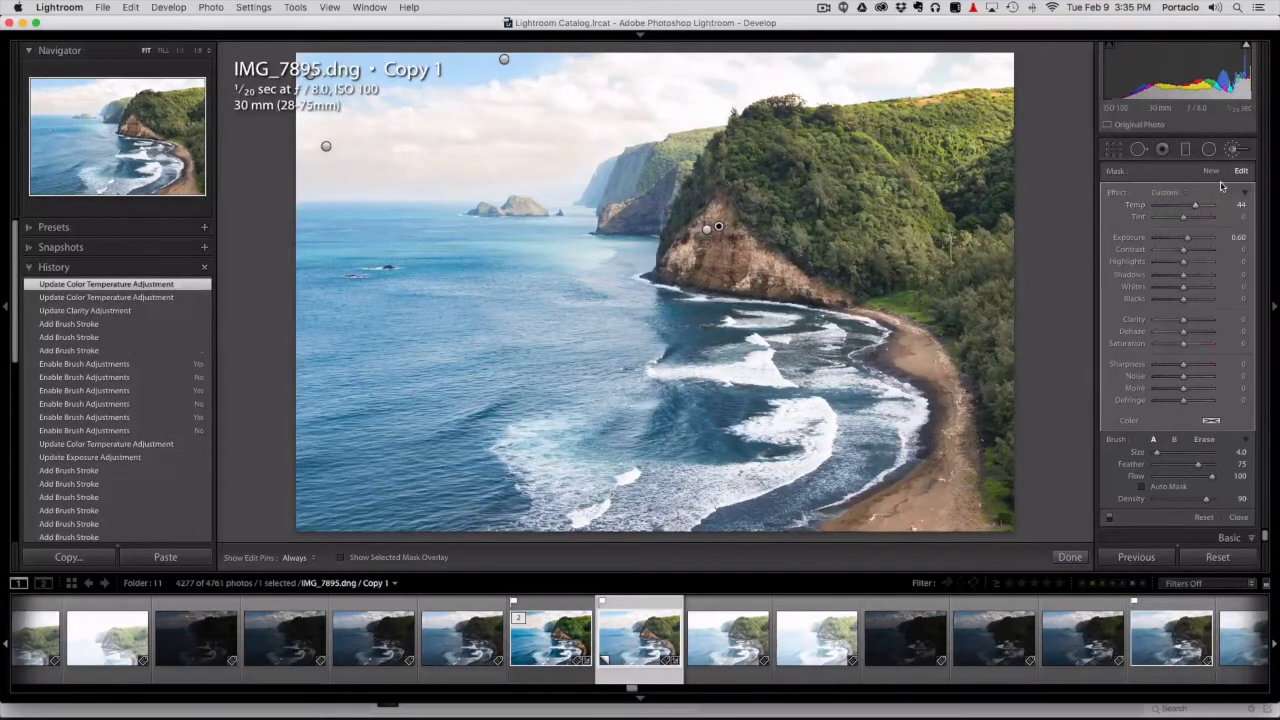
left_click(1236, 150)
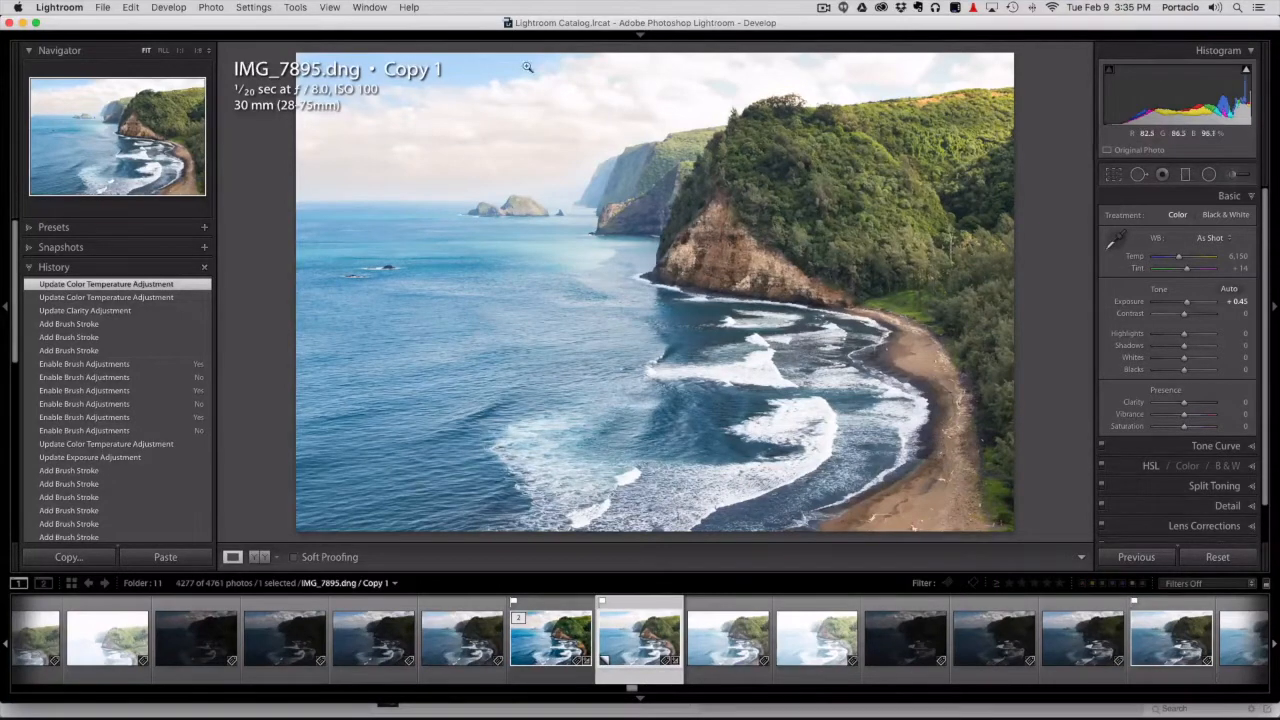
Add a slightly tilted graduated filter down from above the photo into the sky, with its exposure lowered to -0.95
left_click(198, 51)
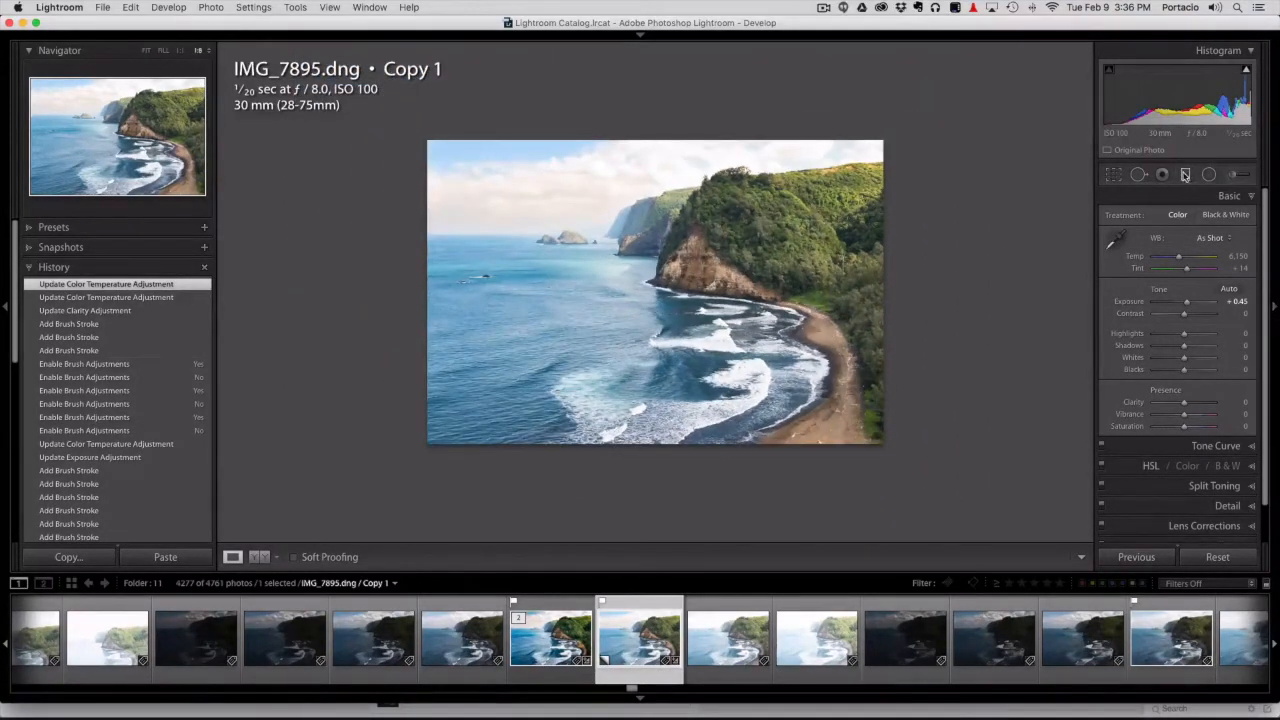
left_click(1189, 174)
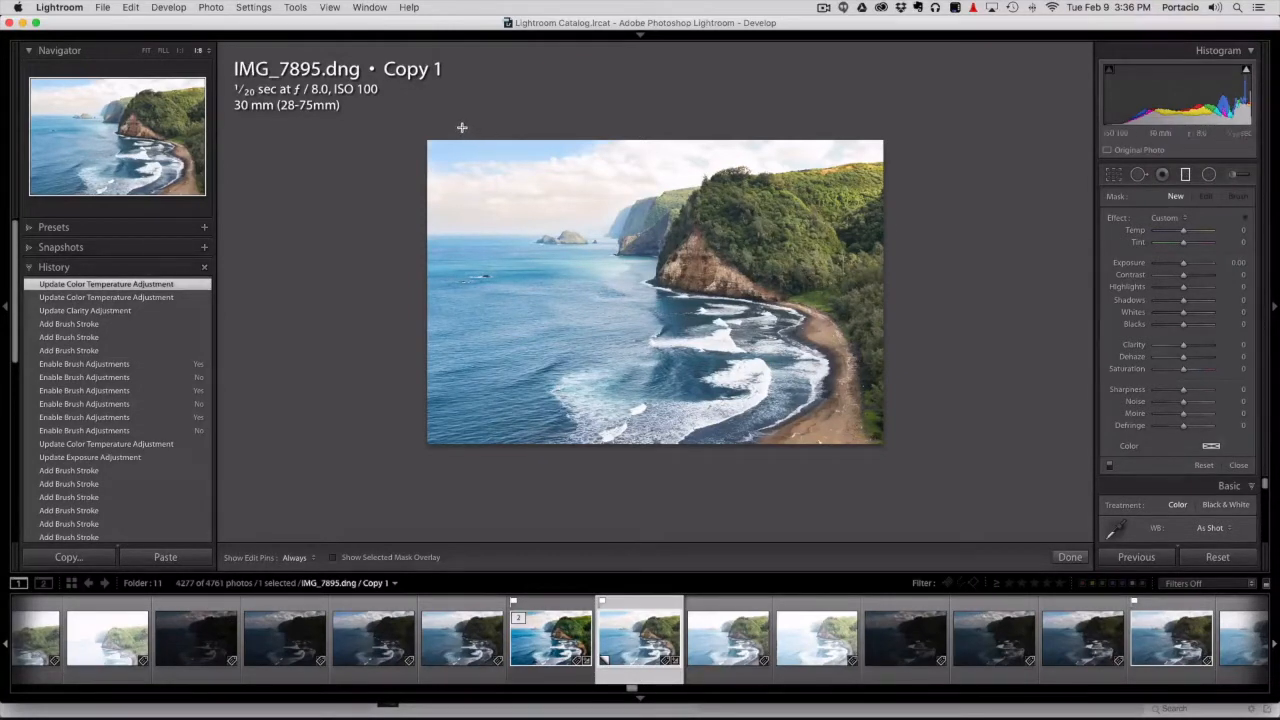
left_click_drag(457, 121, 466, 167)
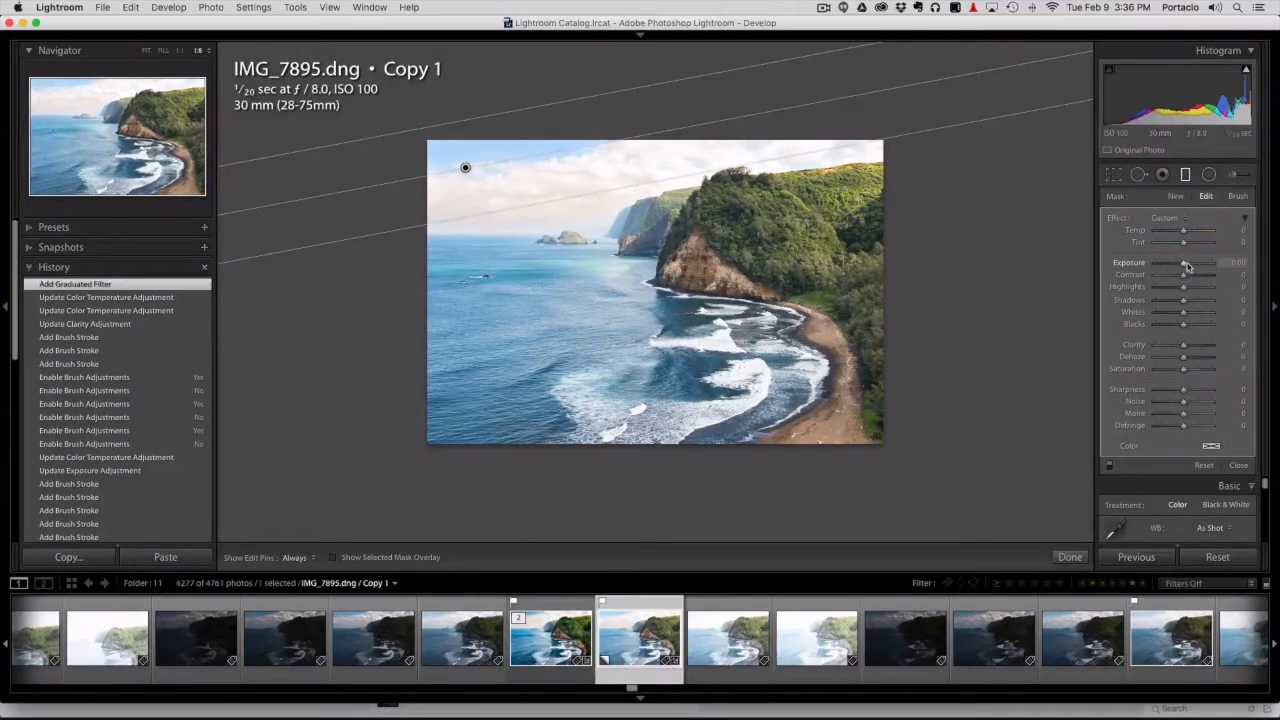
left_click_drag(1185, 267, 1179, 267)
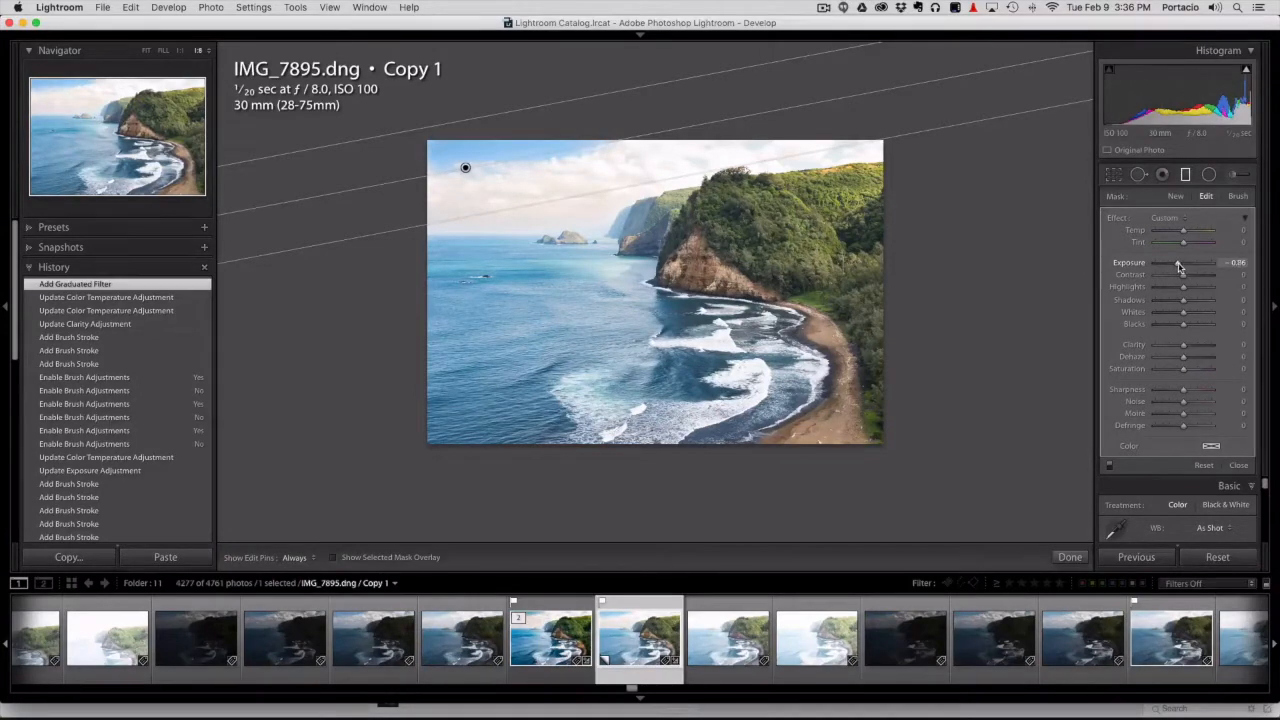
left_click_drag(1178, 267, 1177, 267)
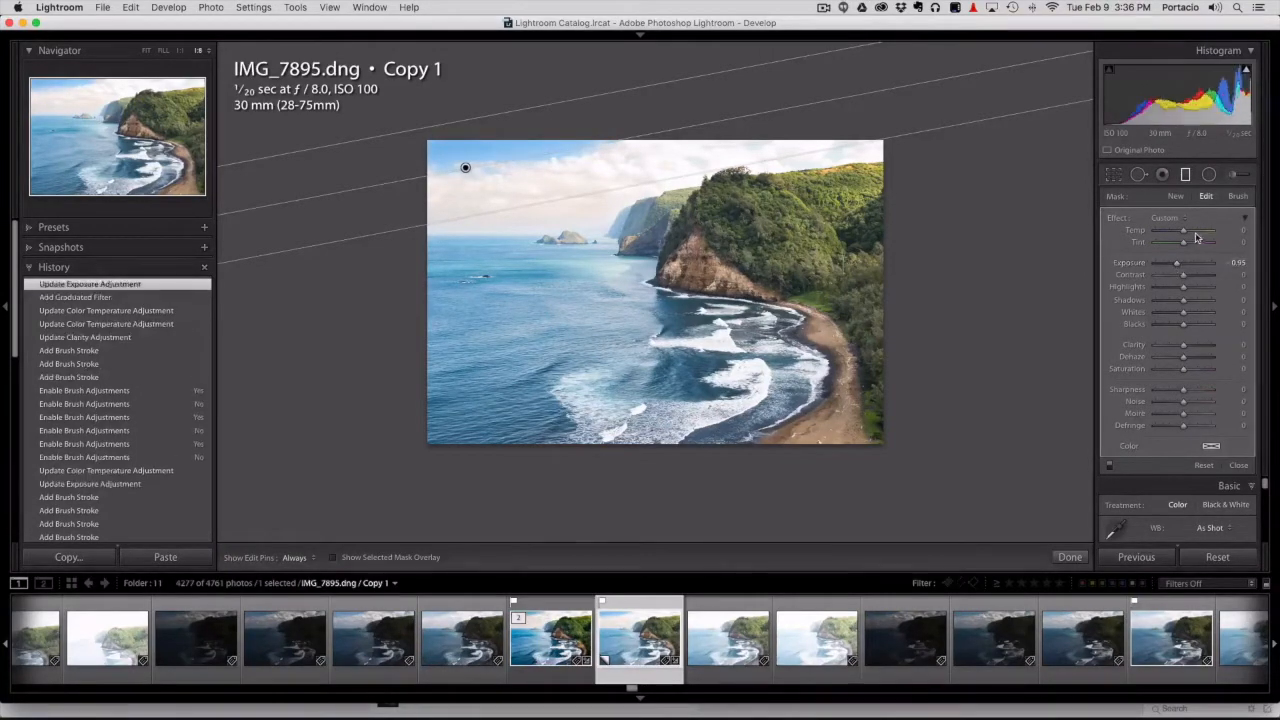
left_click(1185, 175)
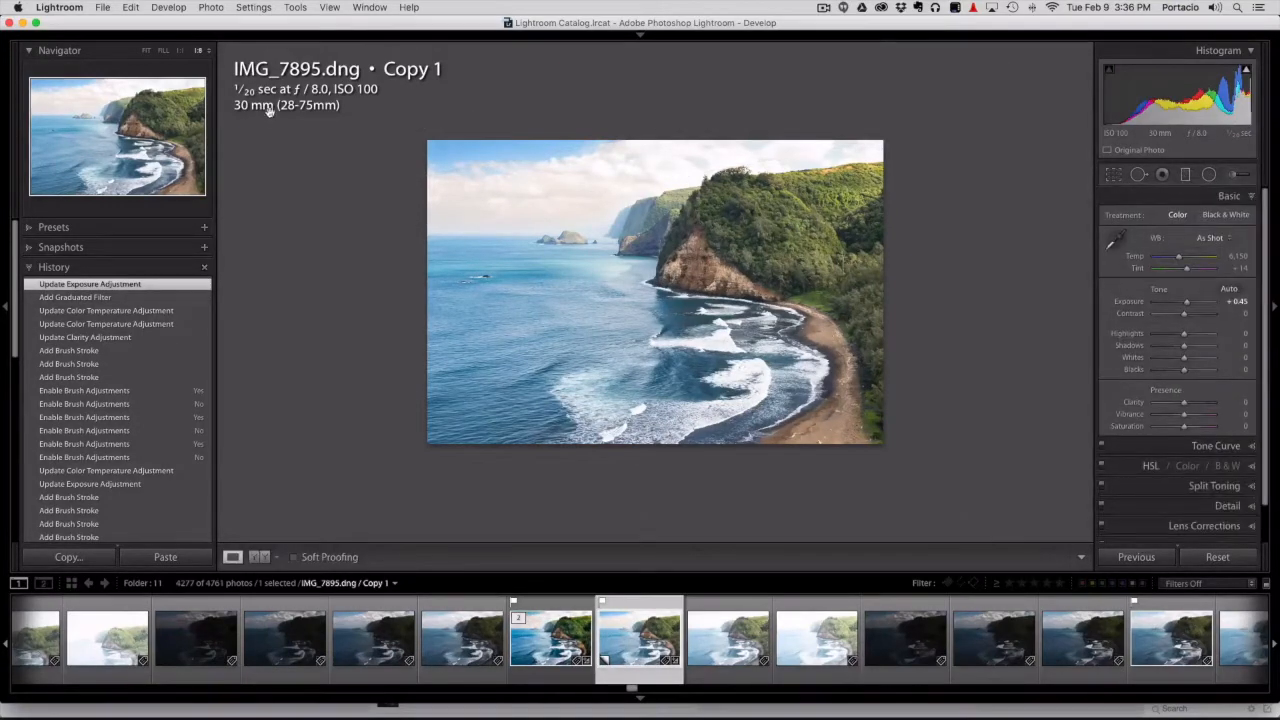
left_click(146, 50)
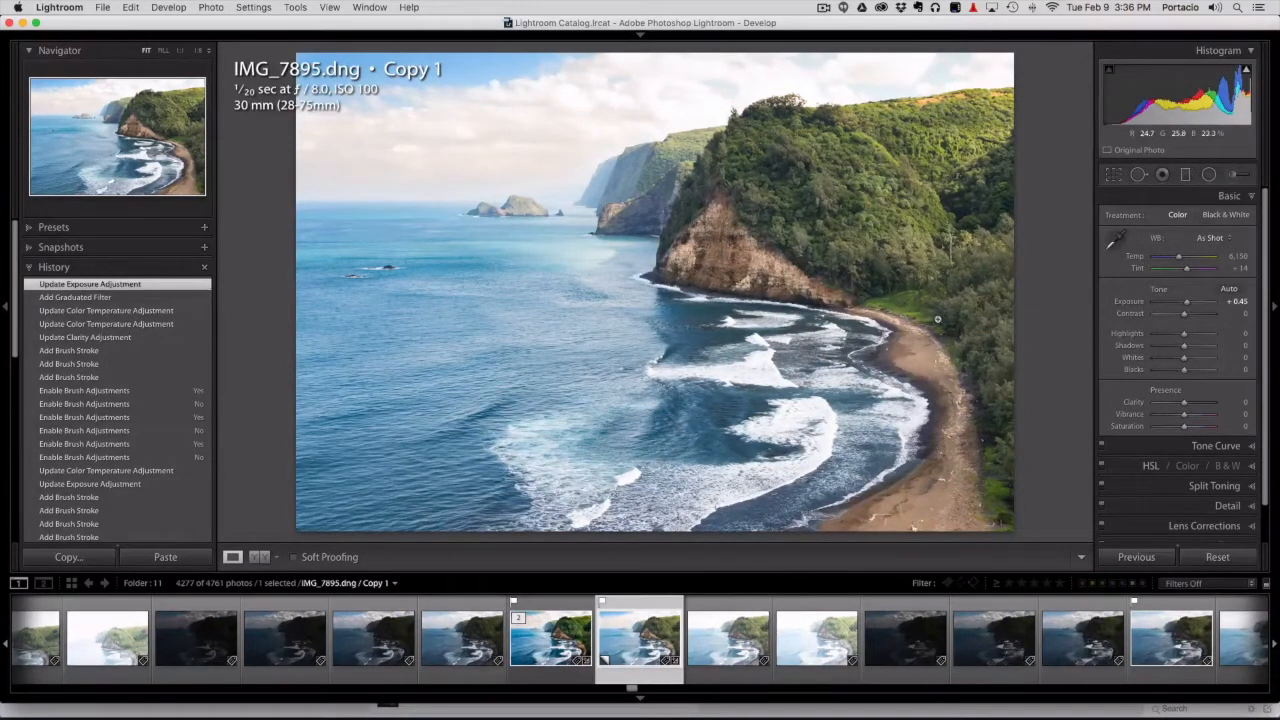
Boost the beach's colour with the HSL targeted adjustment, setting Orange saturation to +46 and Yellow saturation to +33
left_click(1150, 466)
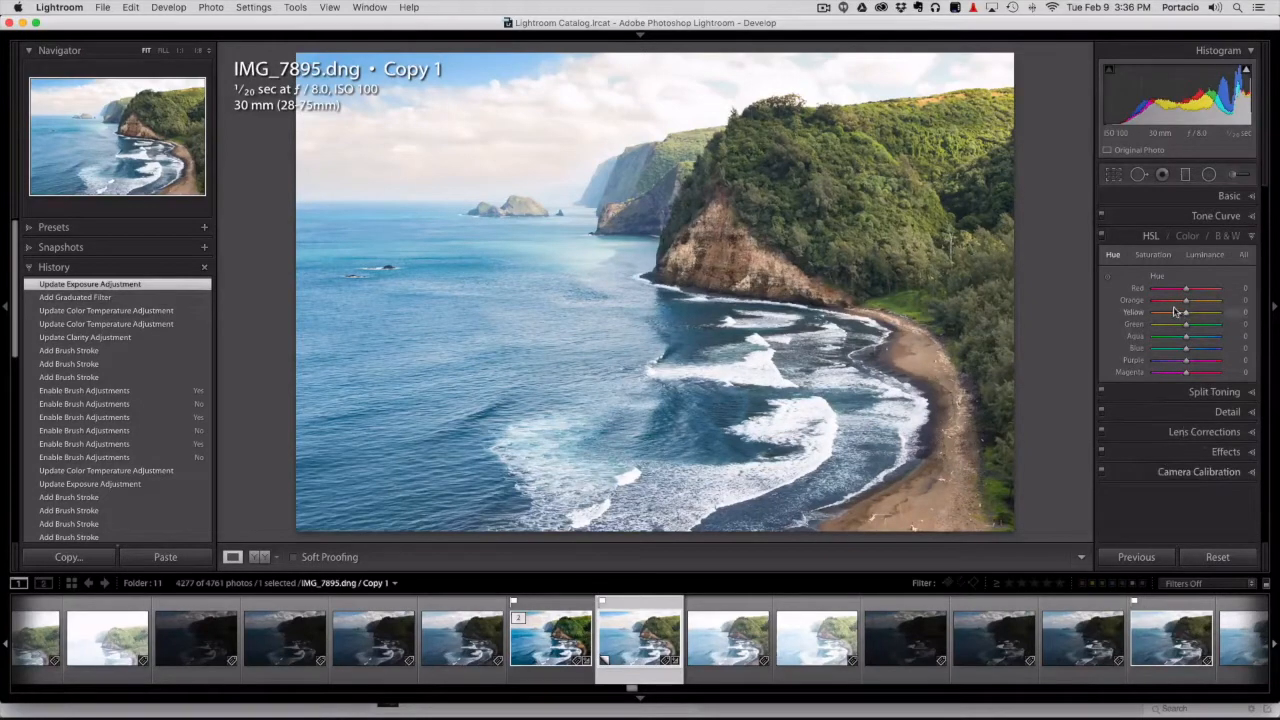
left_click(1153, 255)
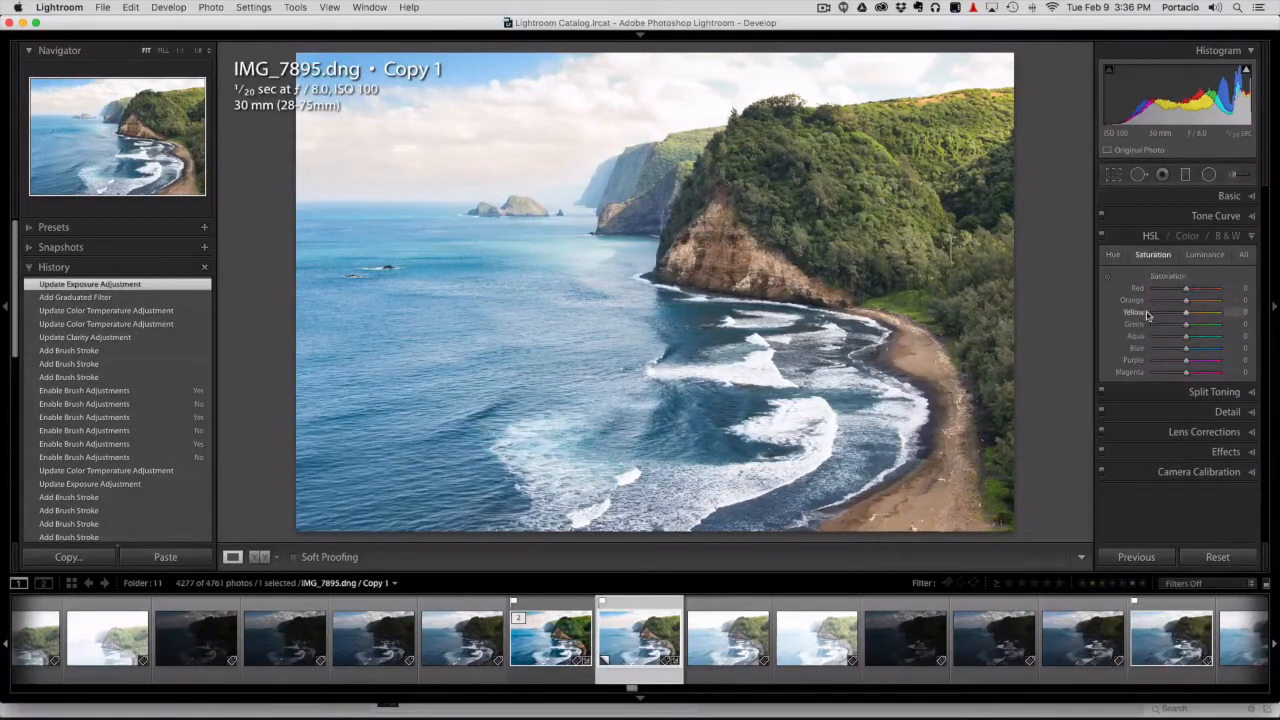
left_click(1108, 279)
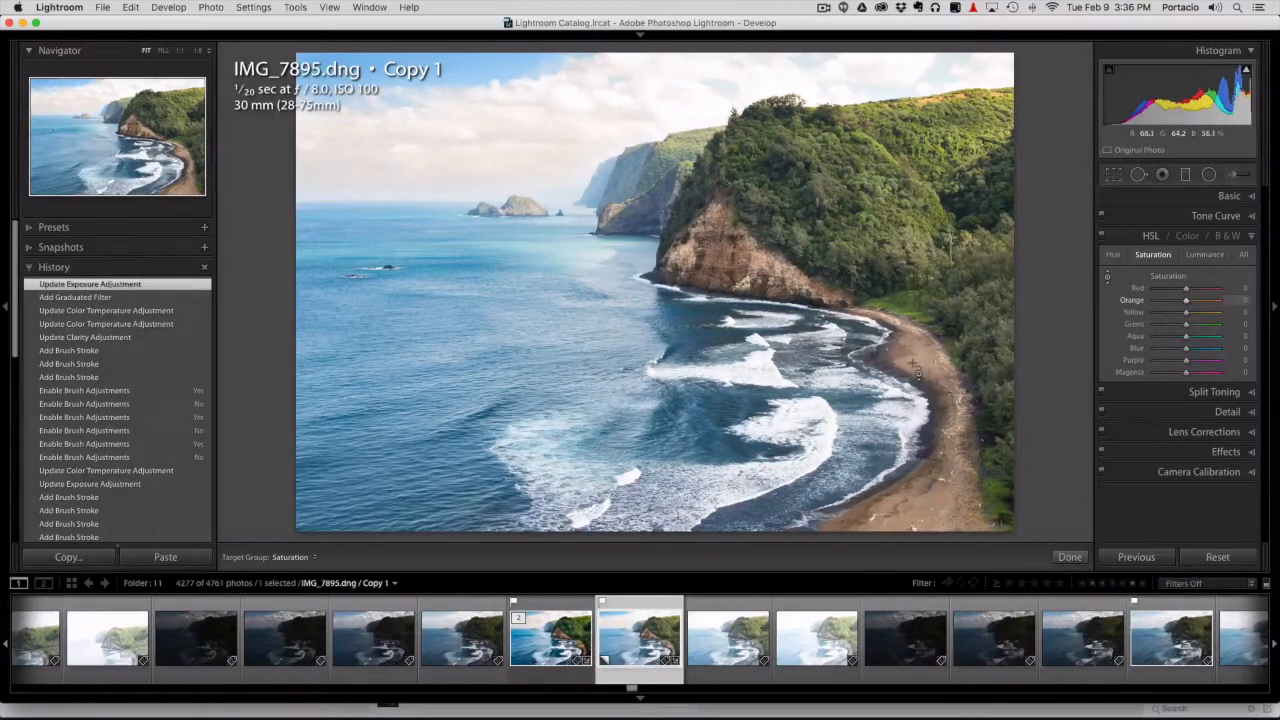
left_click(922, 371)
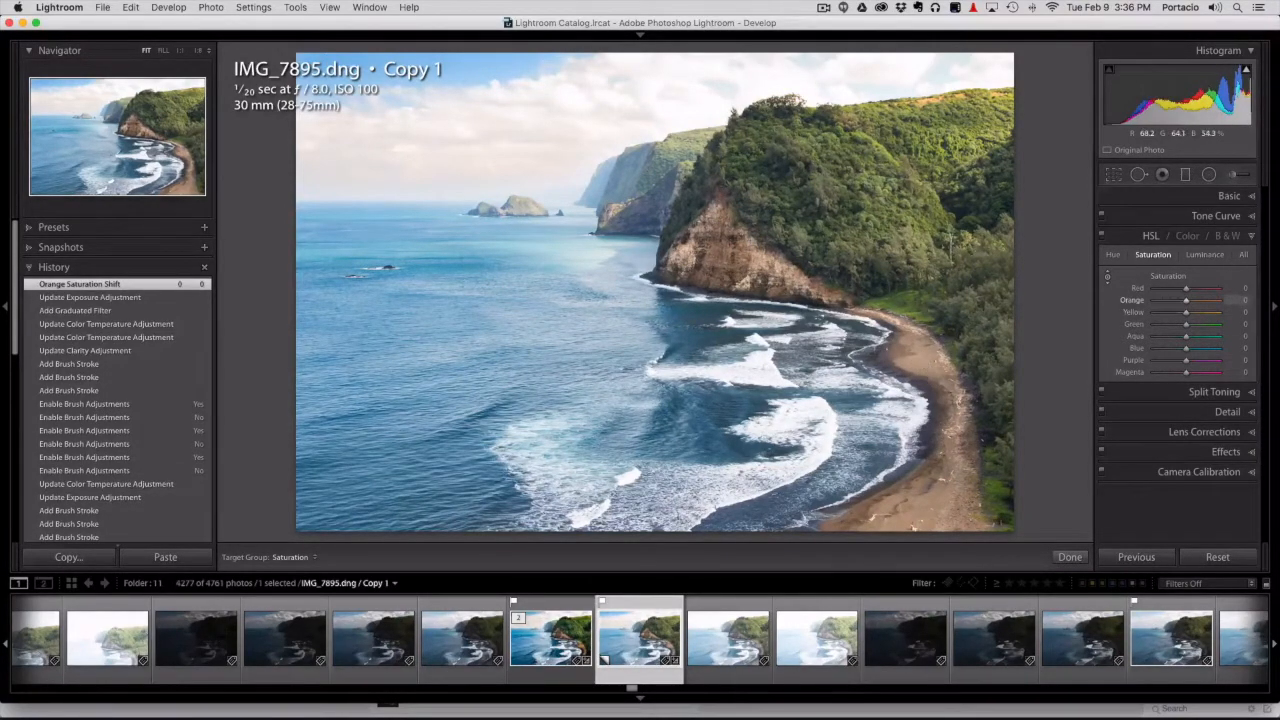
left_click_drag(922, 371, 922, 340)
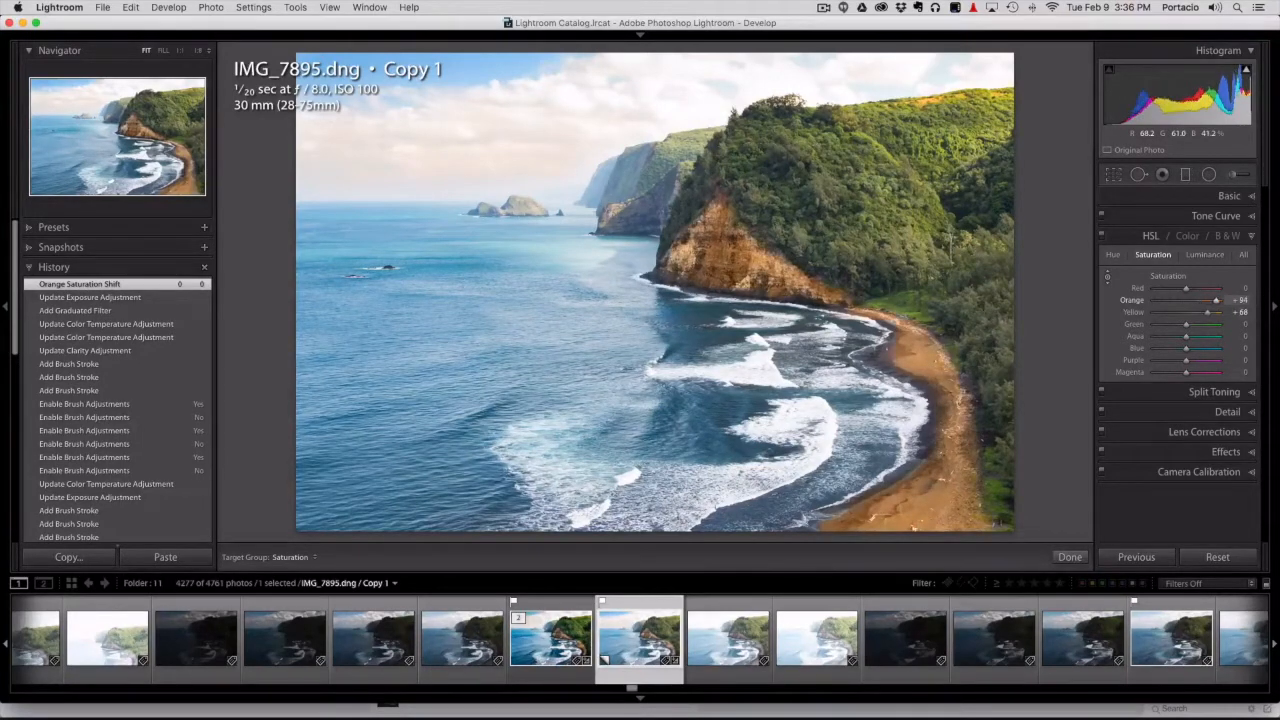
left_click_drag(922, 341, 922, 377)
mouse_move(950, 247)
left_mouse_down()
mouse_move(950, 220)
mouse_move(950, 262)
mouse_move(950, 222)
left_mouse_up()
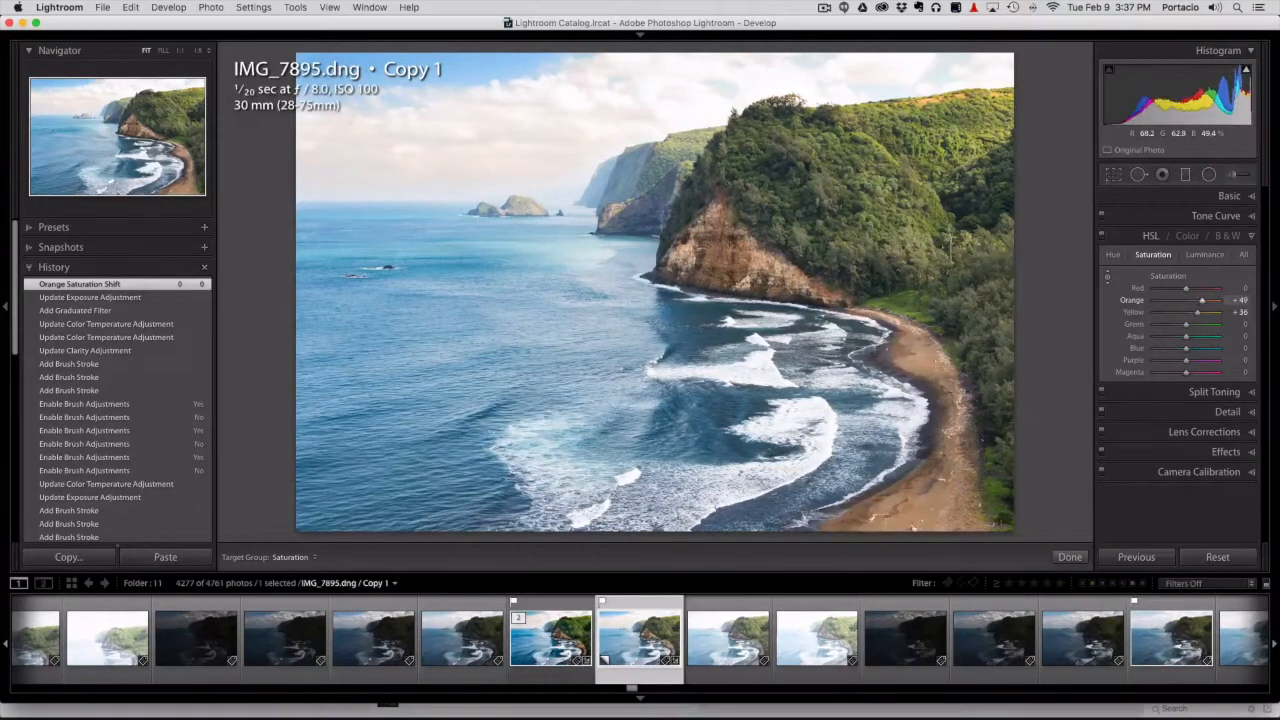
left_click_drag(950, 214, 950, 217)
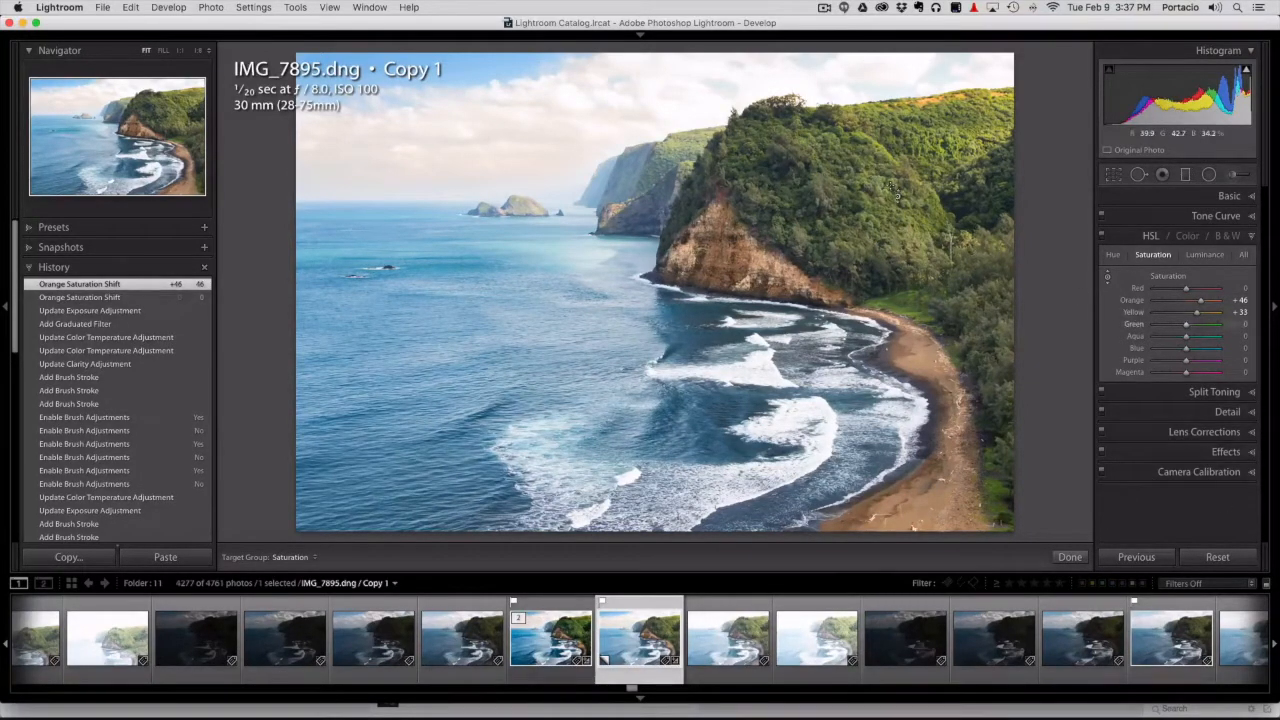
Shift the hillside foliage's Yellow and Green hue to +18 each, and compare the photo with and without the HSL adjustments, leaving them enabled
left_click(1116, 258)
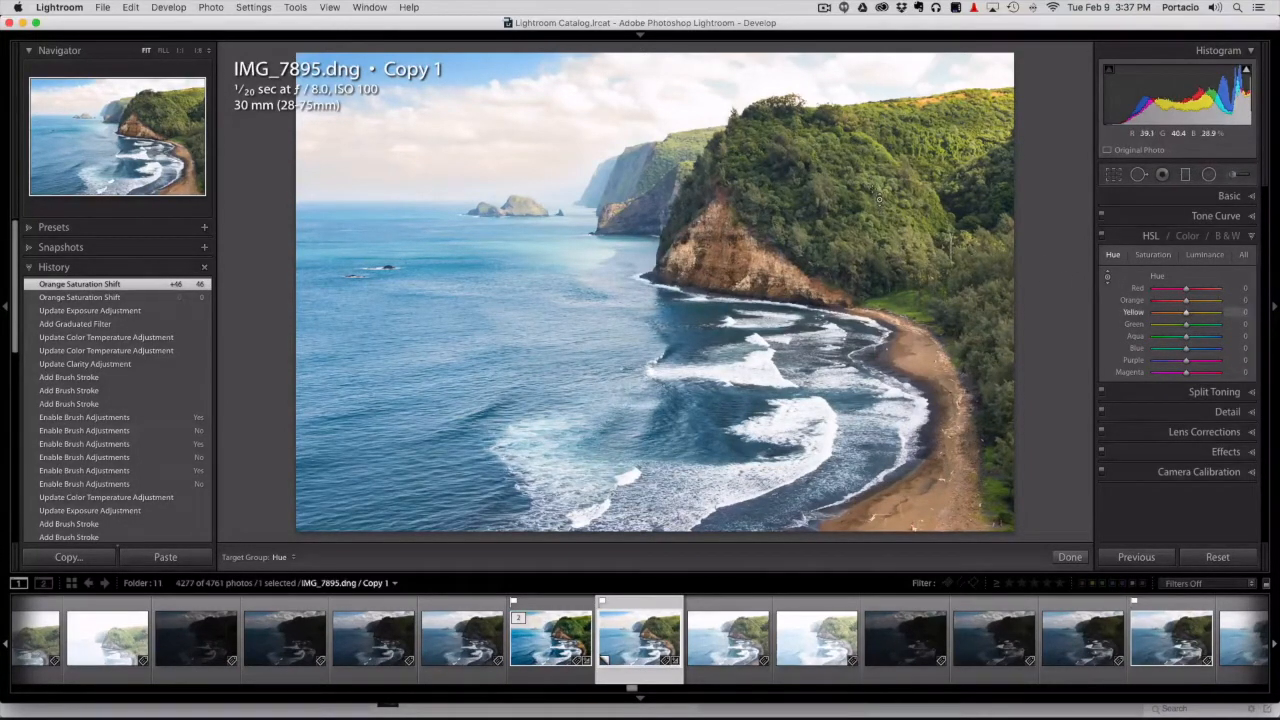
left_click_drag(880, 198, 880, 250)
left_click_drag(880, 250, 880, 268)
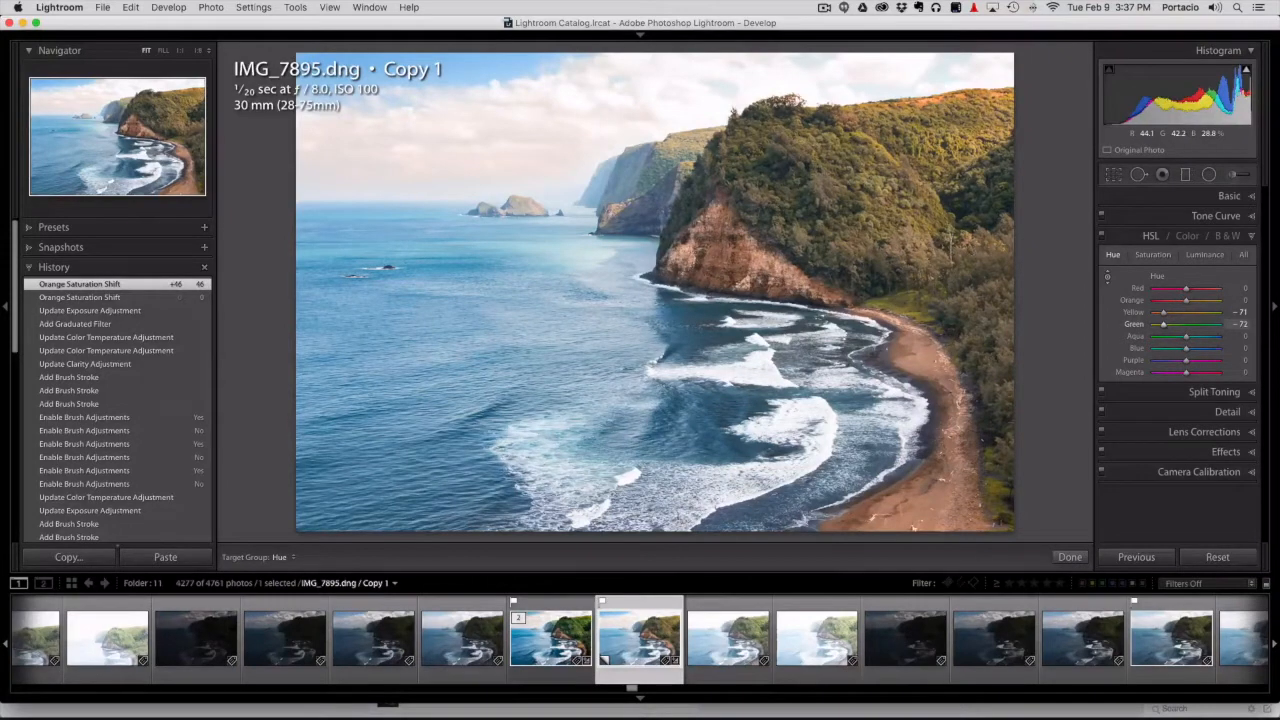
left_click_drag(880, 264, 880, 212)
left_click_drag(880, 208, 880, 144)
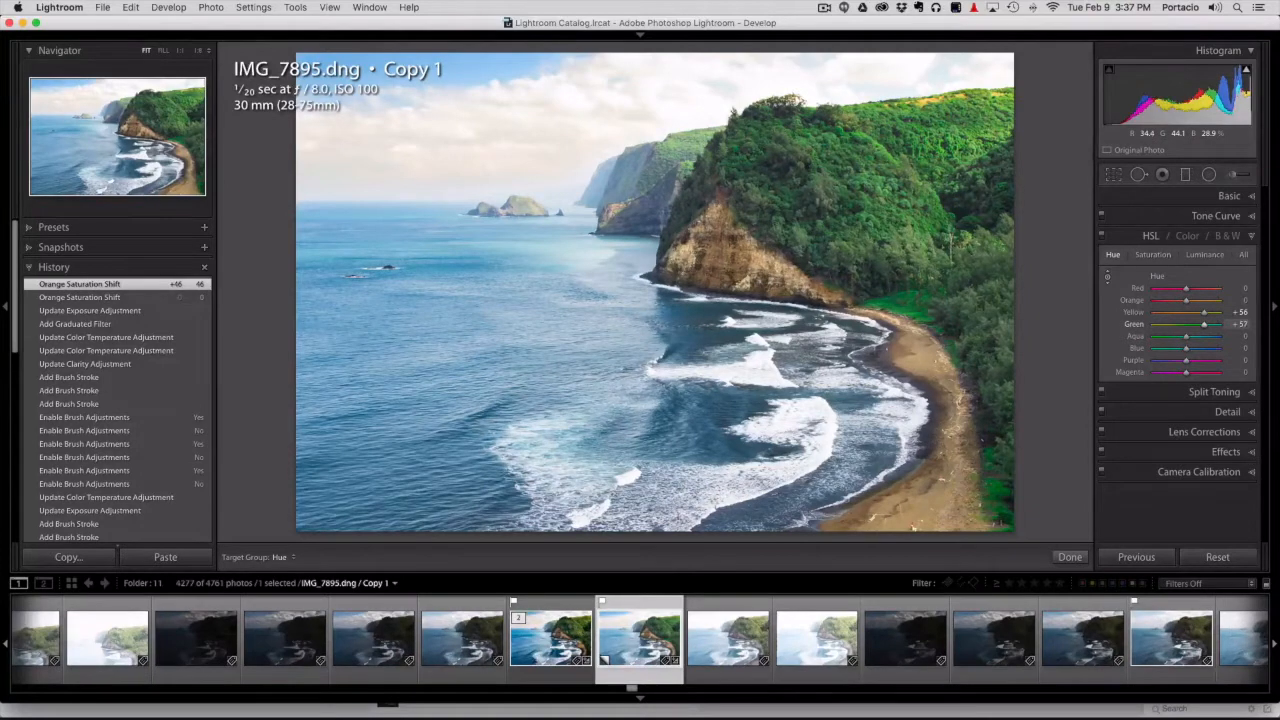
left_click_drag(951, 244, 951, 288)
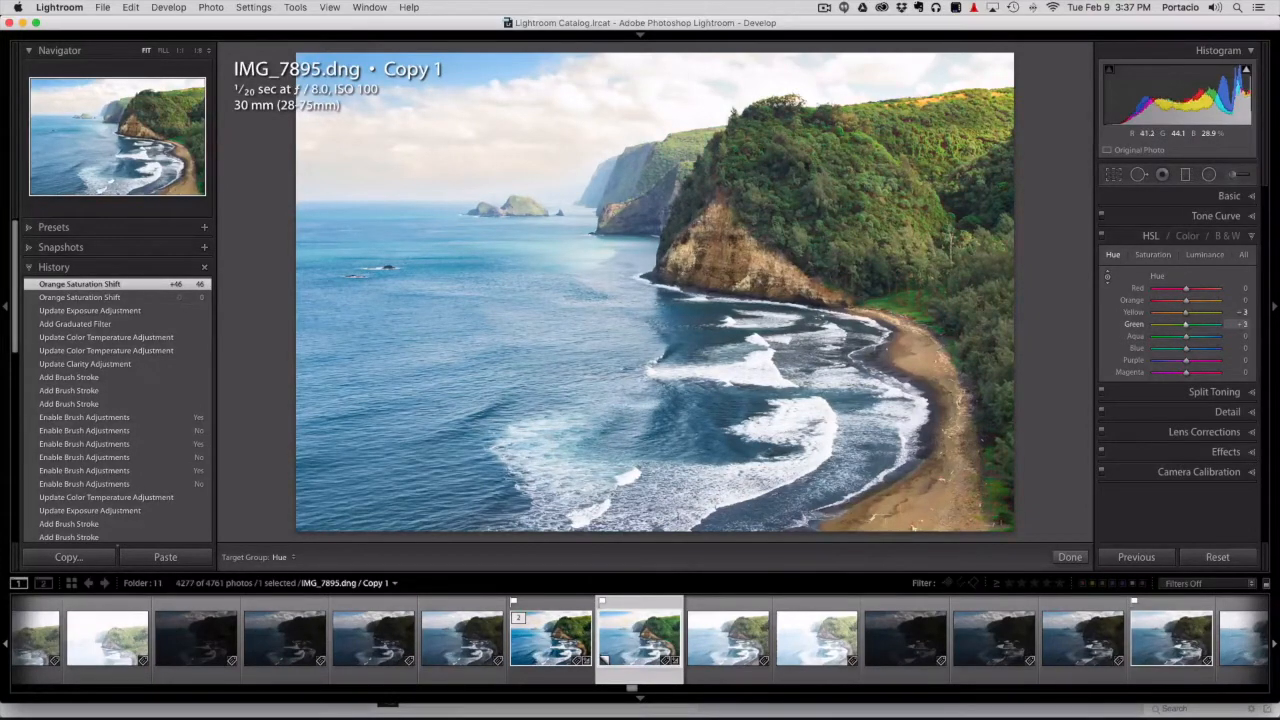
left_click_drag(951, 243, 951, 230)
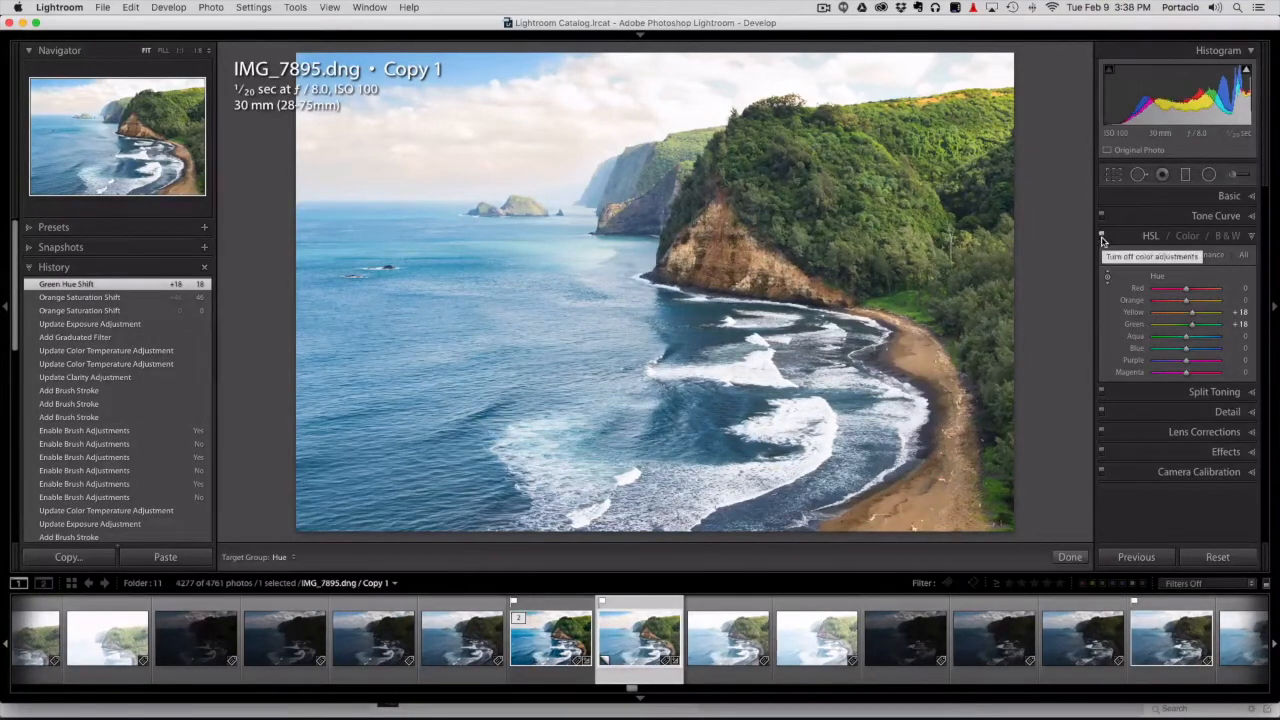
left_click(1102, 240)
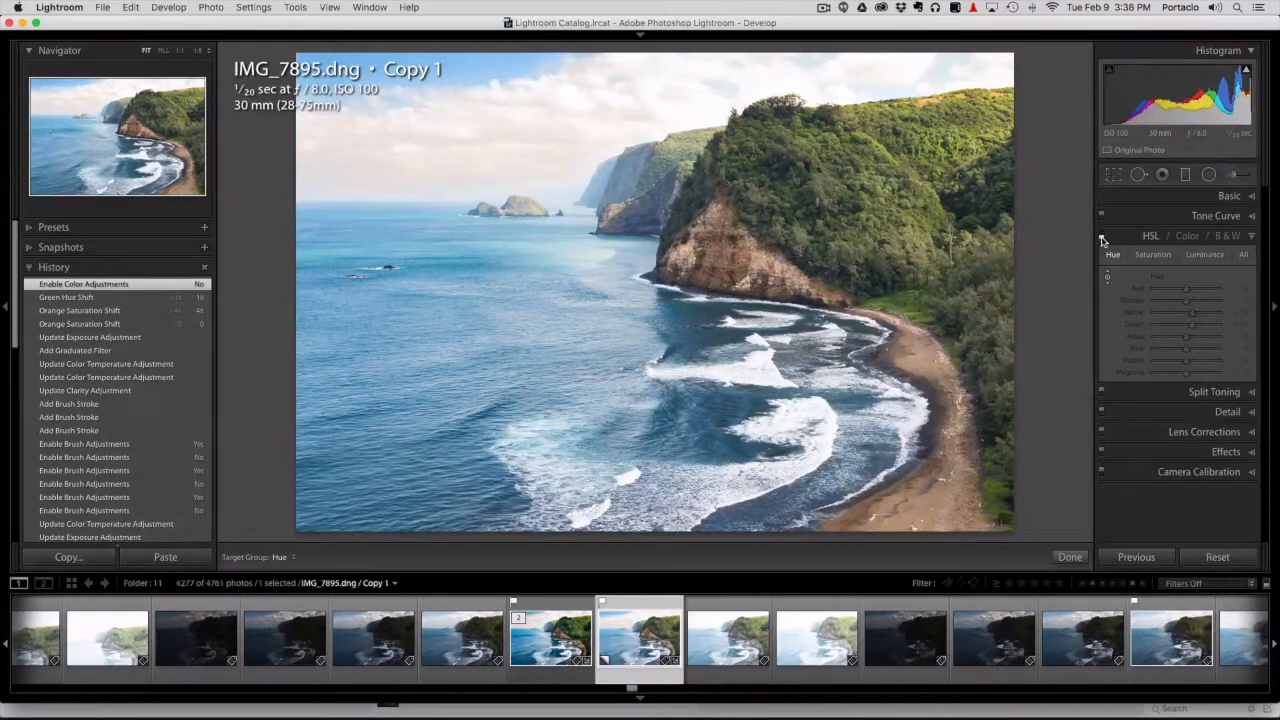
left_click(1102, 240)
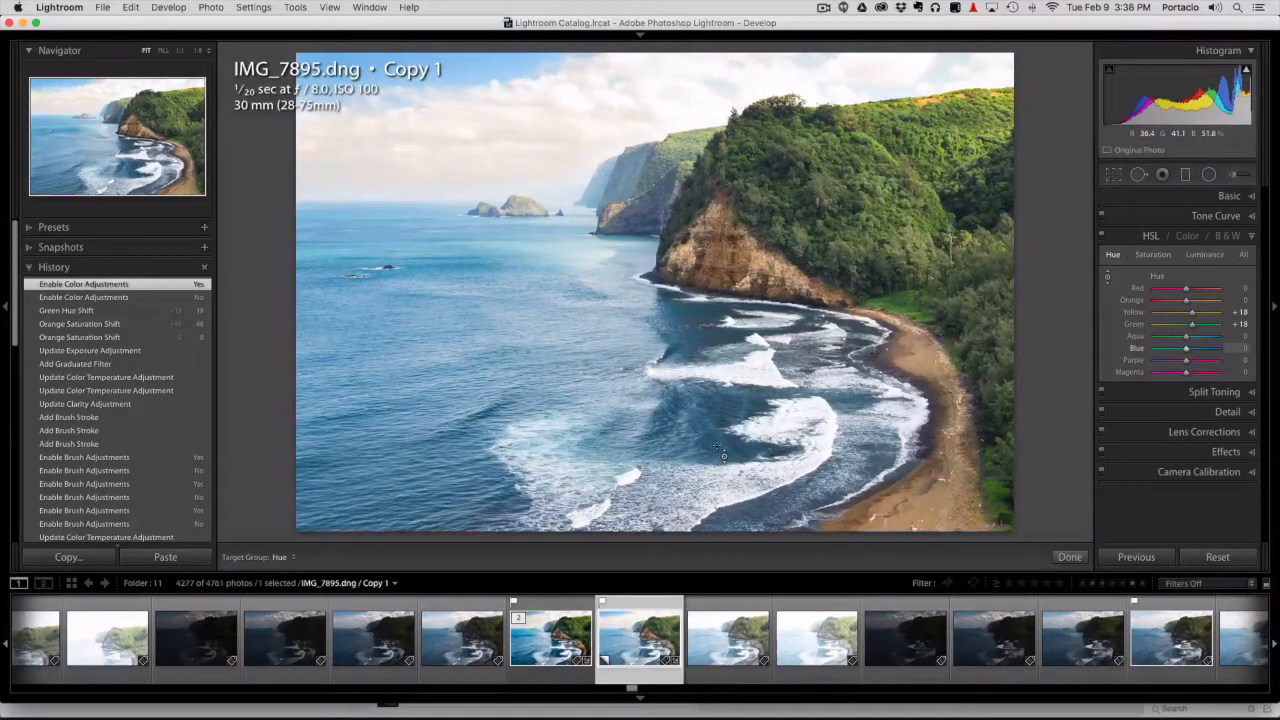
Paint a new Adjustment Brush mask at size 14 over the open water between the horizon and the surf, with the mask overlay shown
left_click(1235, 175)
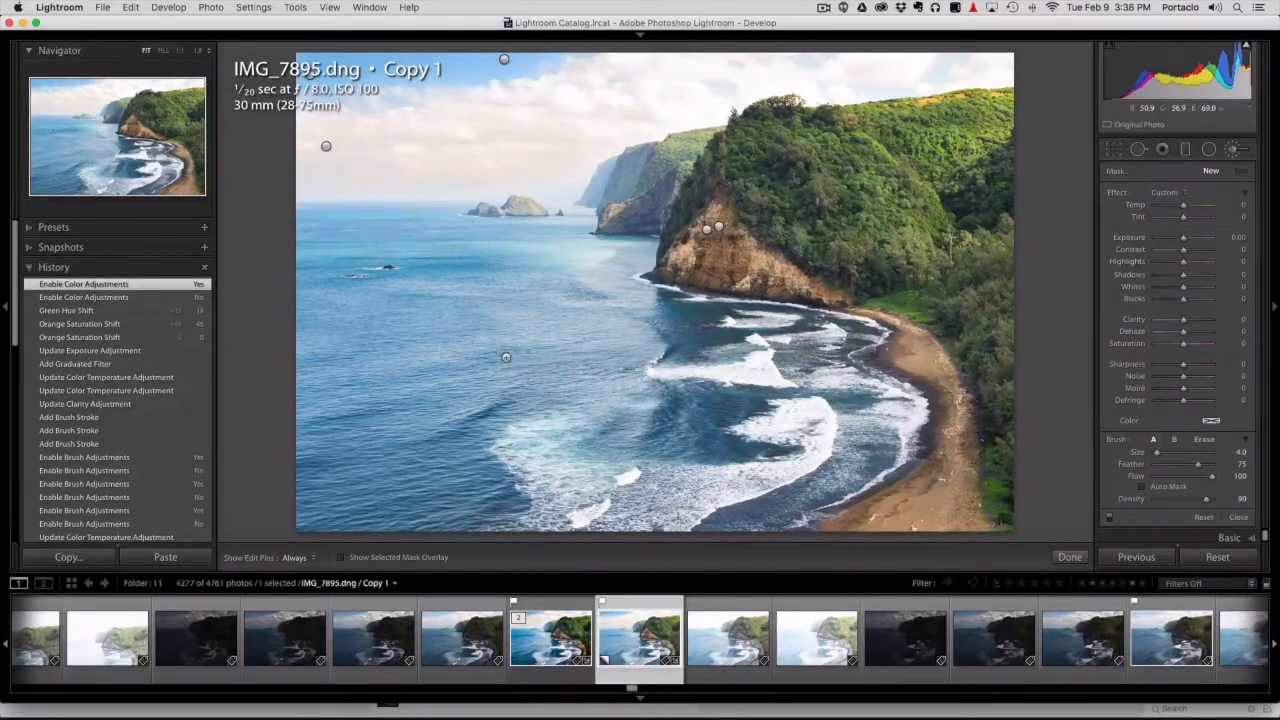
key("bracketright")
key("bracketright")
key("bracketright")
key("bracketright")
key("bracketright")
key("bracketright")
key("bracketright")
key("bracketright")
key("bracketright")
key("bracketright")
key("o")
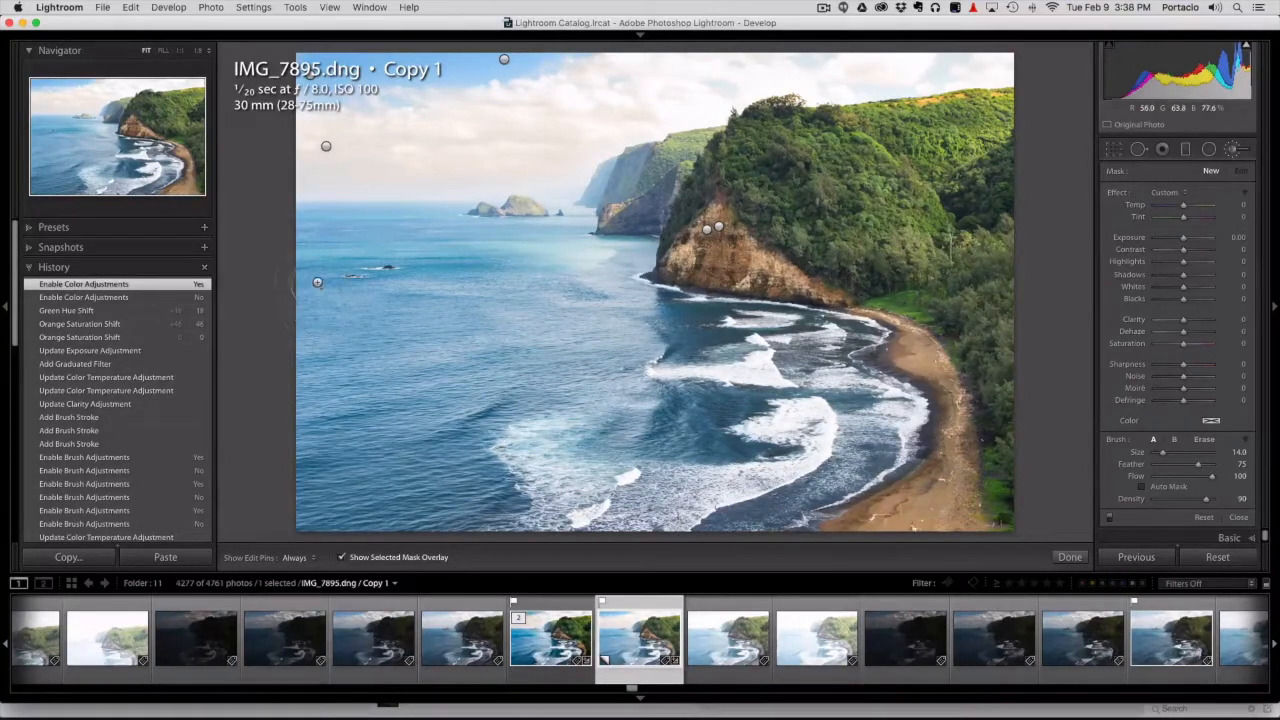
key("h")
mouse_move(313, 284)
left_mouse_down()
mouse_move(502, 290)
mouse_move(565, 309)
mouse_move(650, 349)
mouse_move(675, 414)
mouse_move(595, 507)
mouse_move(346, 504)
mouse_move(310, 446)
mouse_move(310, 327)
mouse_move(325, 279)
mouse_move(603, 349)
mouse_move(591, 421)
mouse_move(528, 357)
mouse_move(448, 360)
mouse_move(377, 377)
mouse_move(360, 395)
mouse_move(456, 394)
mouse_move(541, 373)
mouse_move(546, 443)
mouse_move(320, 448)
left_mouse_up()
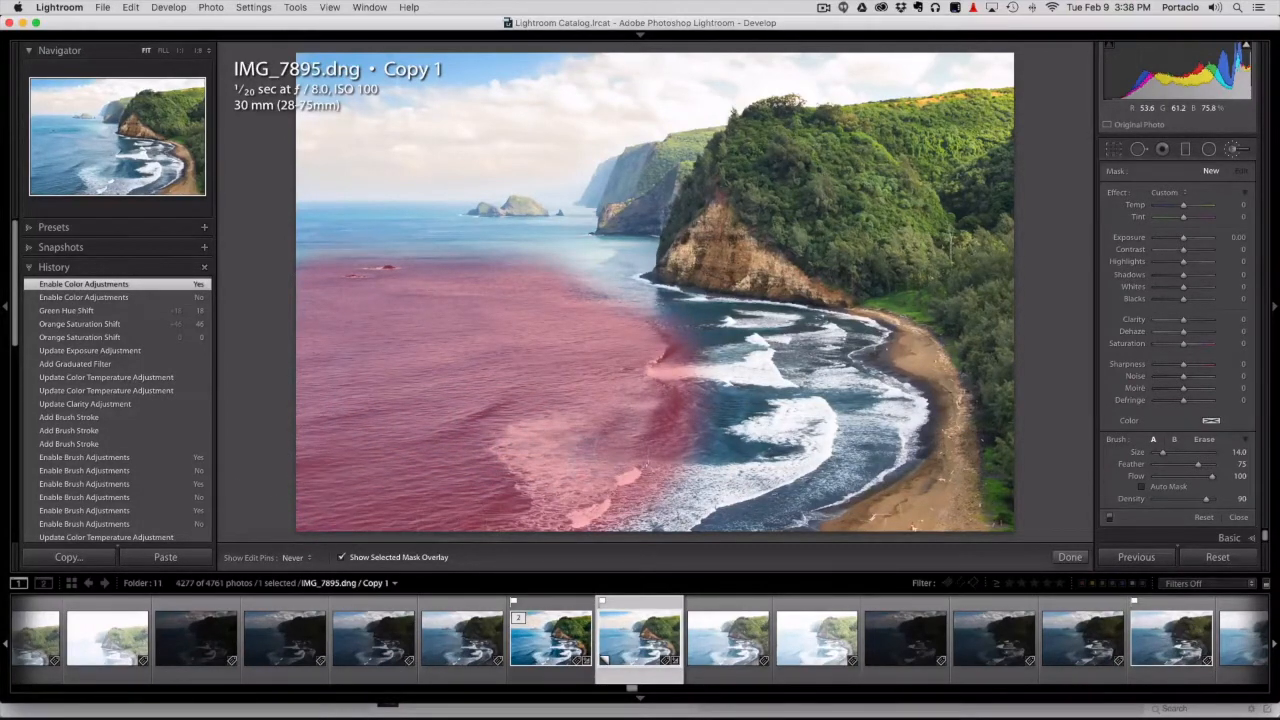
left_click_drag(657, 439, 622, 440)
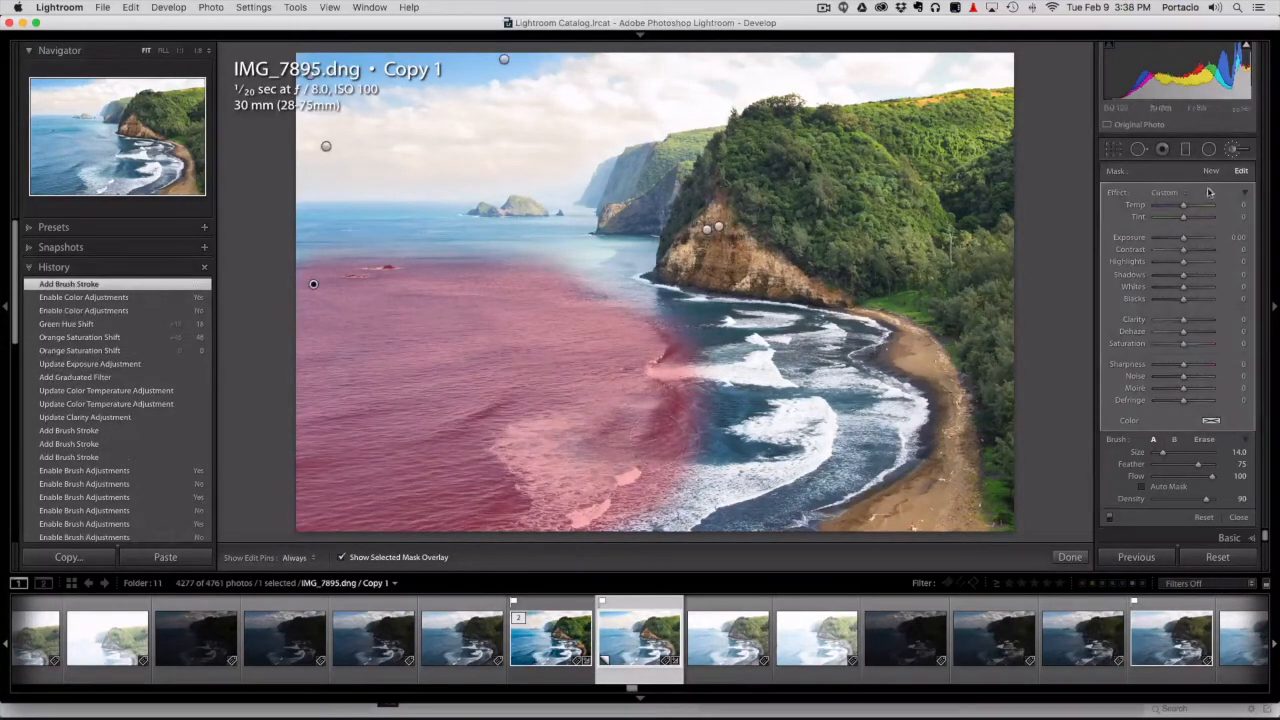
Set the water mask's Clarity to 74 and Contrast to 18, compare with and without brush adjustments, and close the Adjustment Brush
key("o")
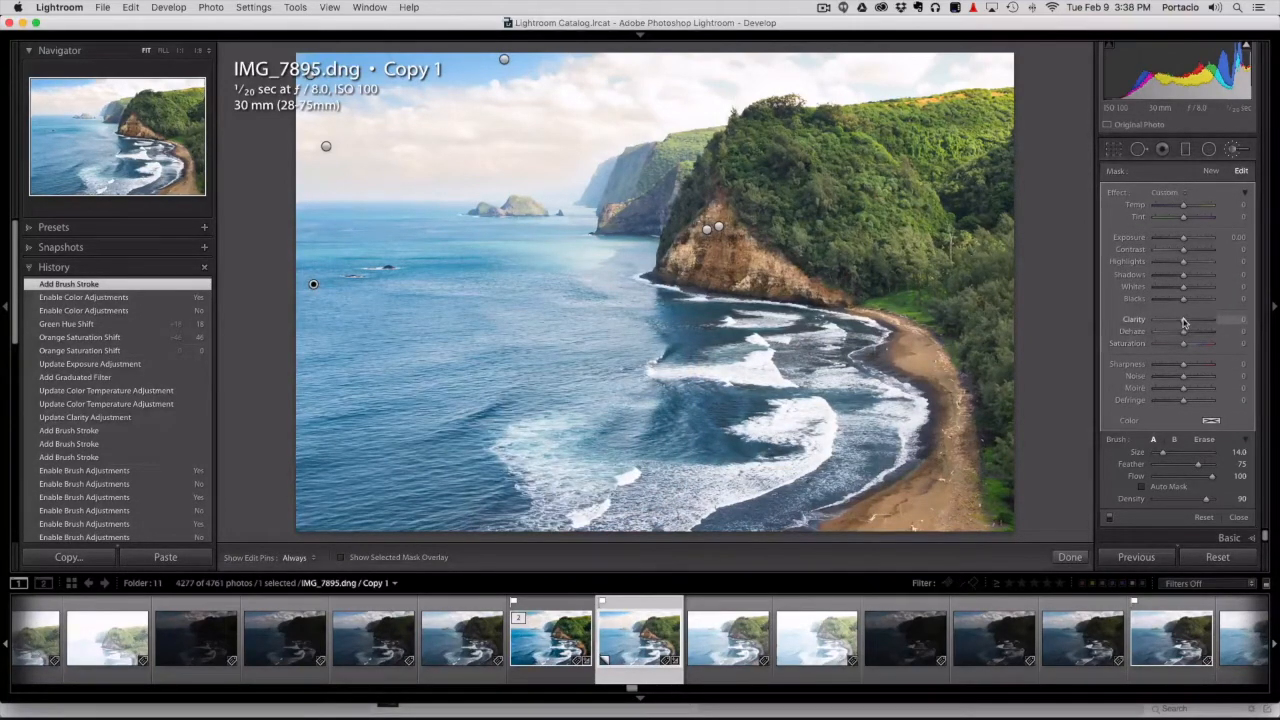
left_click_drag(1184, 321, 1205, 322)
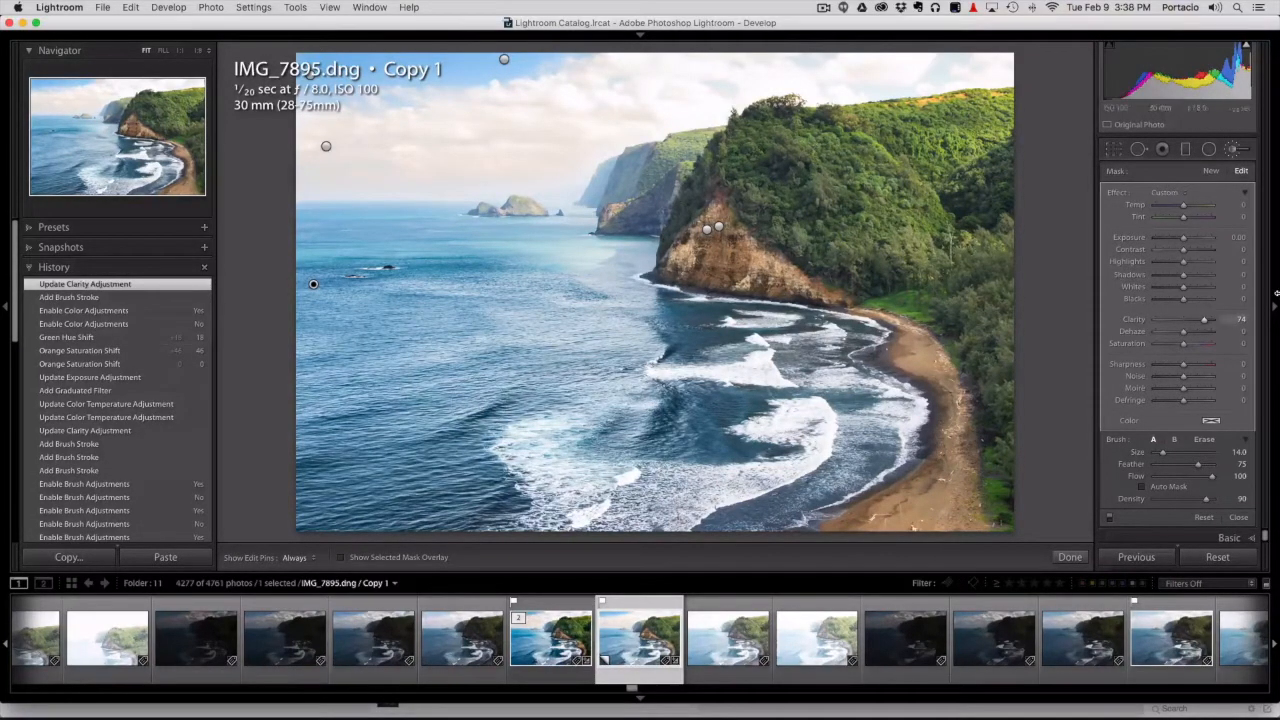
left_click_drag(1184, 250, 1190, 252)
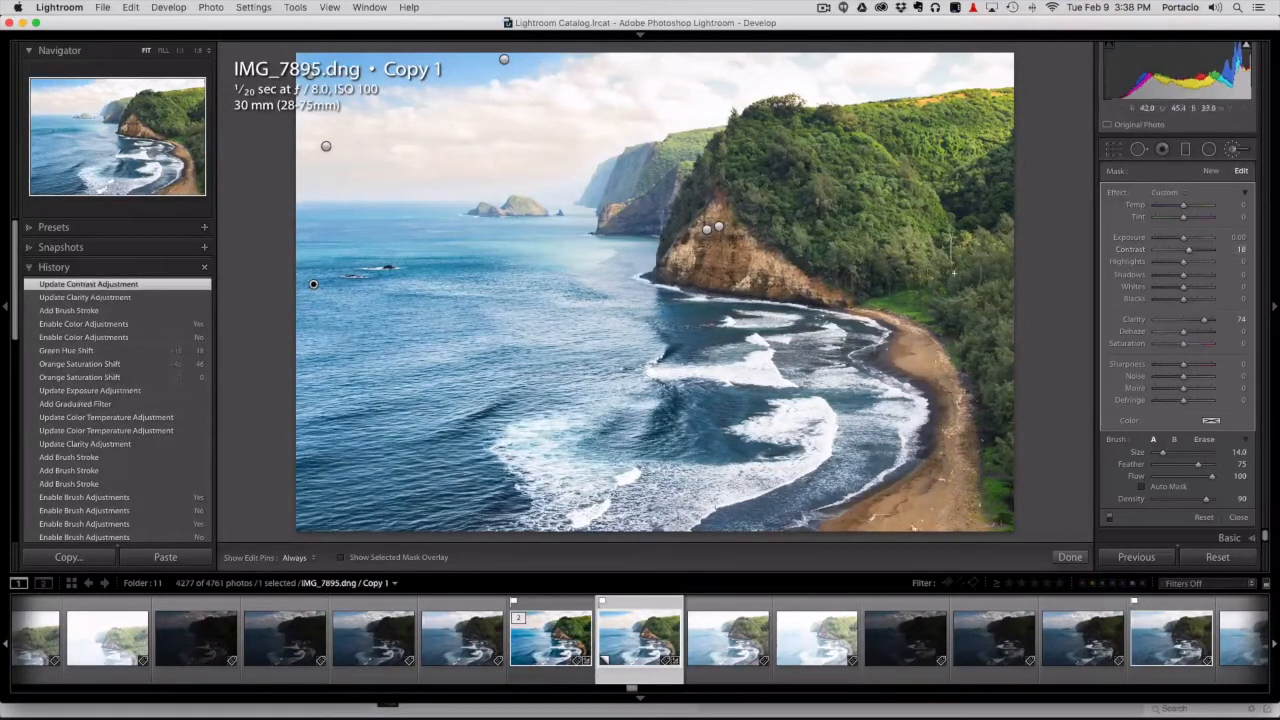
left_click(1109, 517)
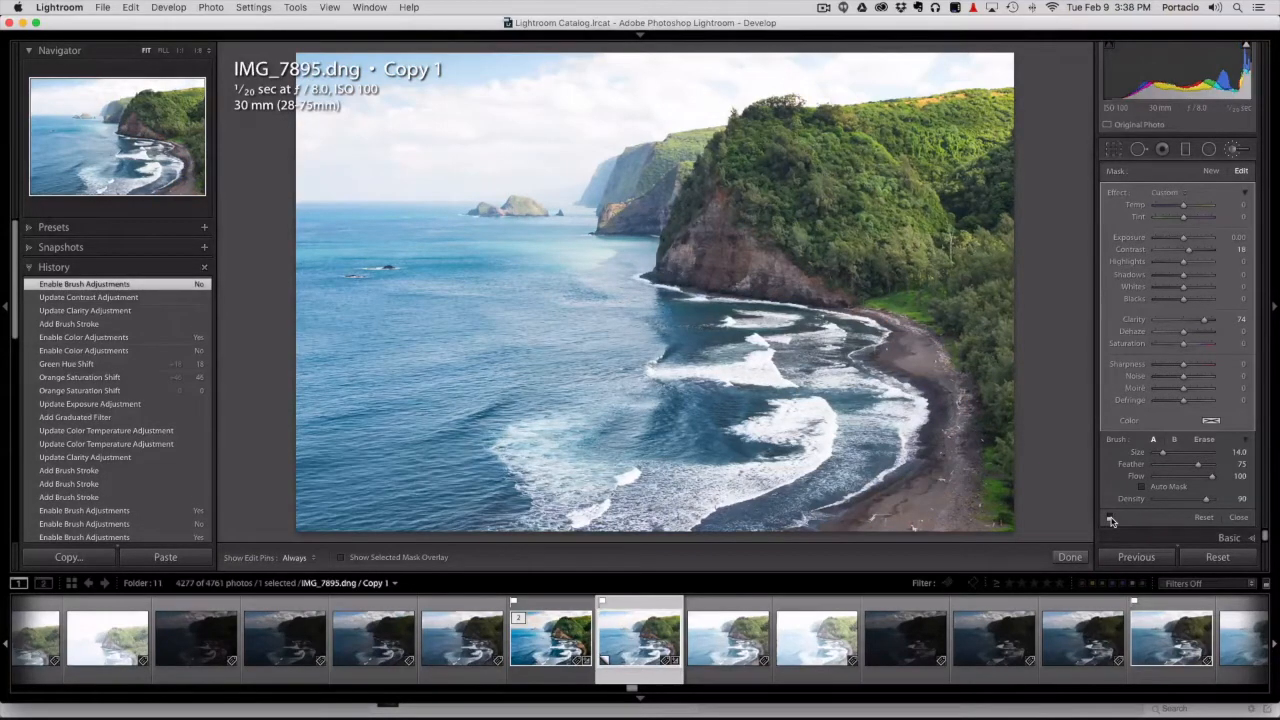
left_click(1109, 517)
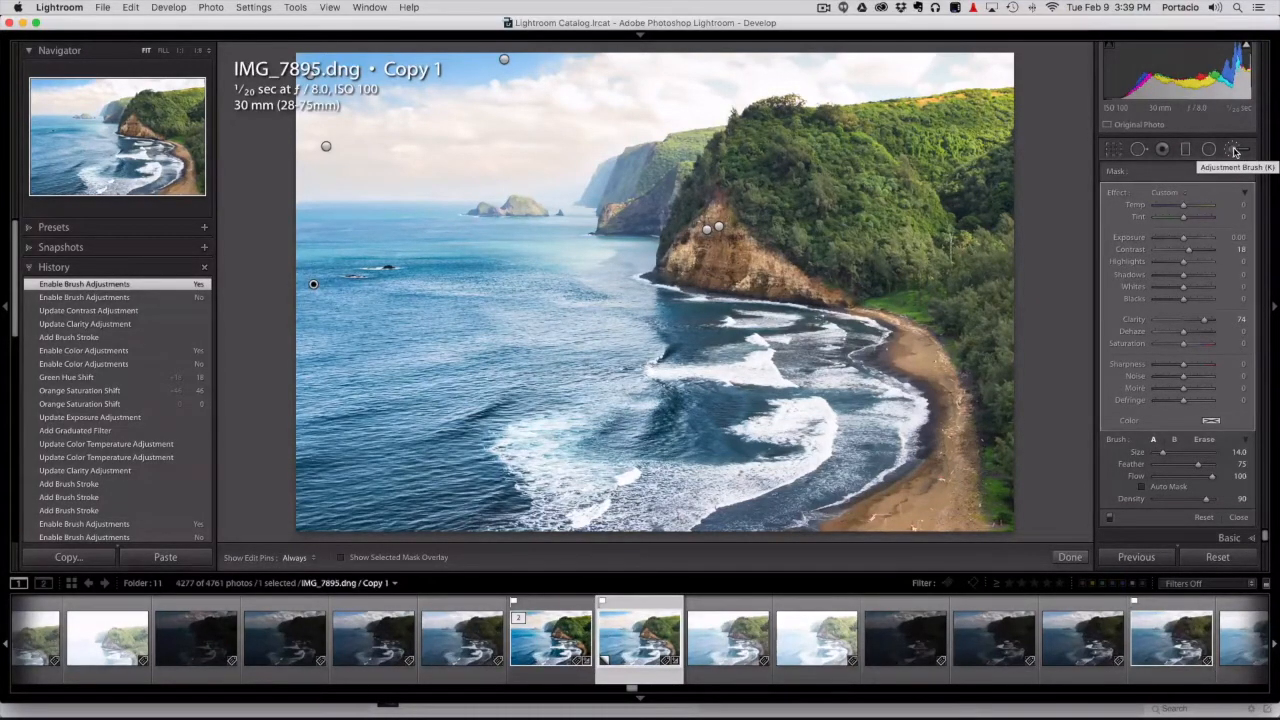
left_click(1235, 150)
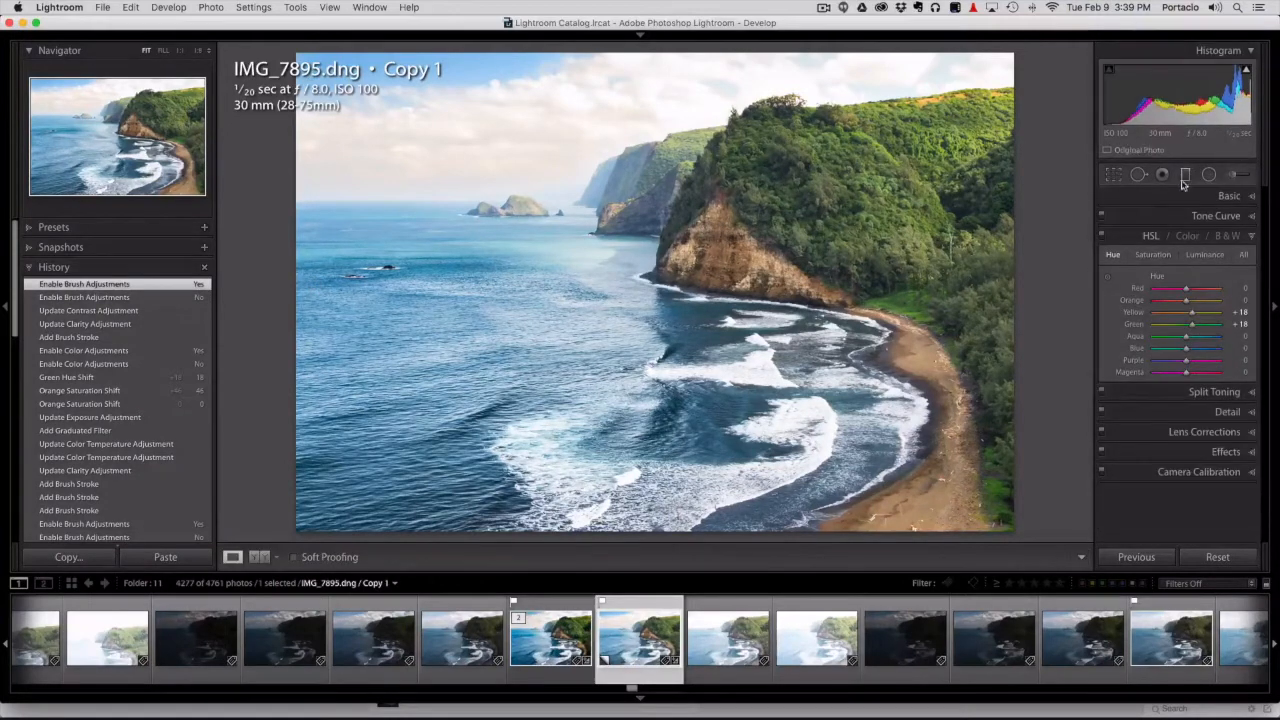
Add a large elliptical Radial Filter centred on the bare cliff face, reaching from the photo's upper edge down to the surf
left_click(1209, 175)
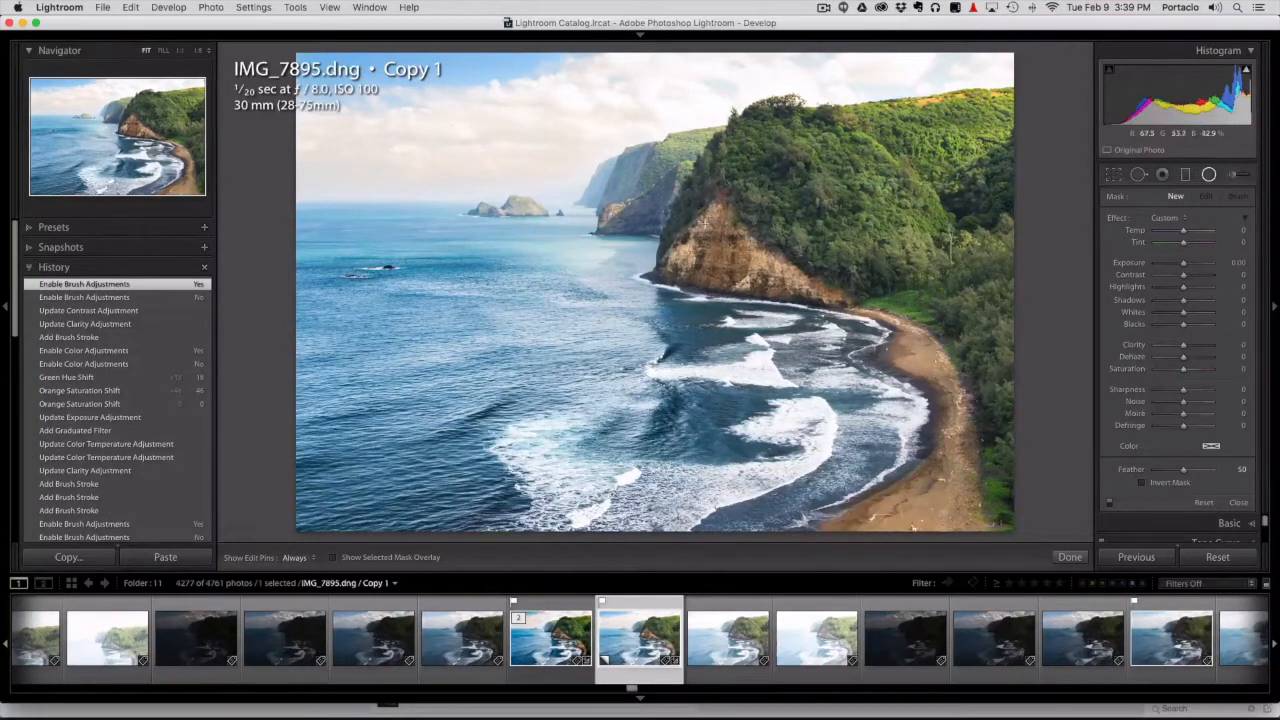
left_click_drag(721, 277, 975, 460)
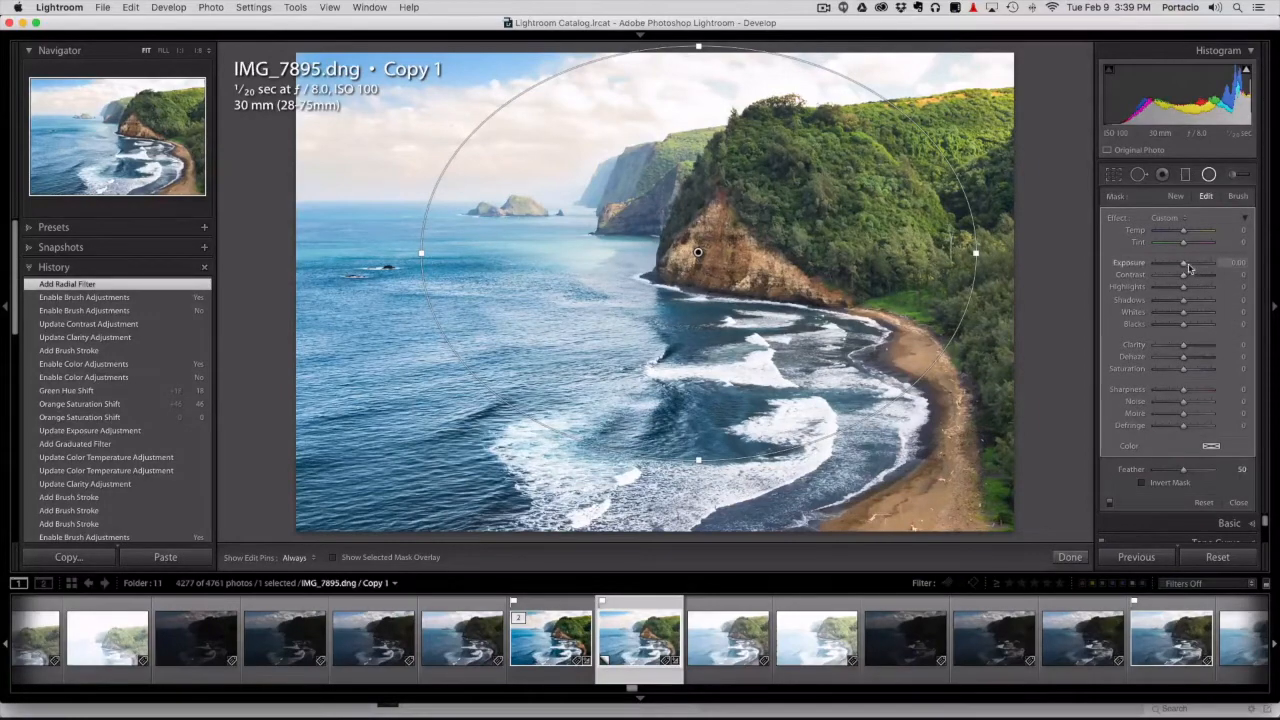
left_click_drag(1184, 265, 1181, 266)
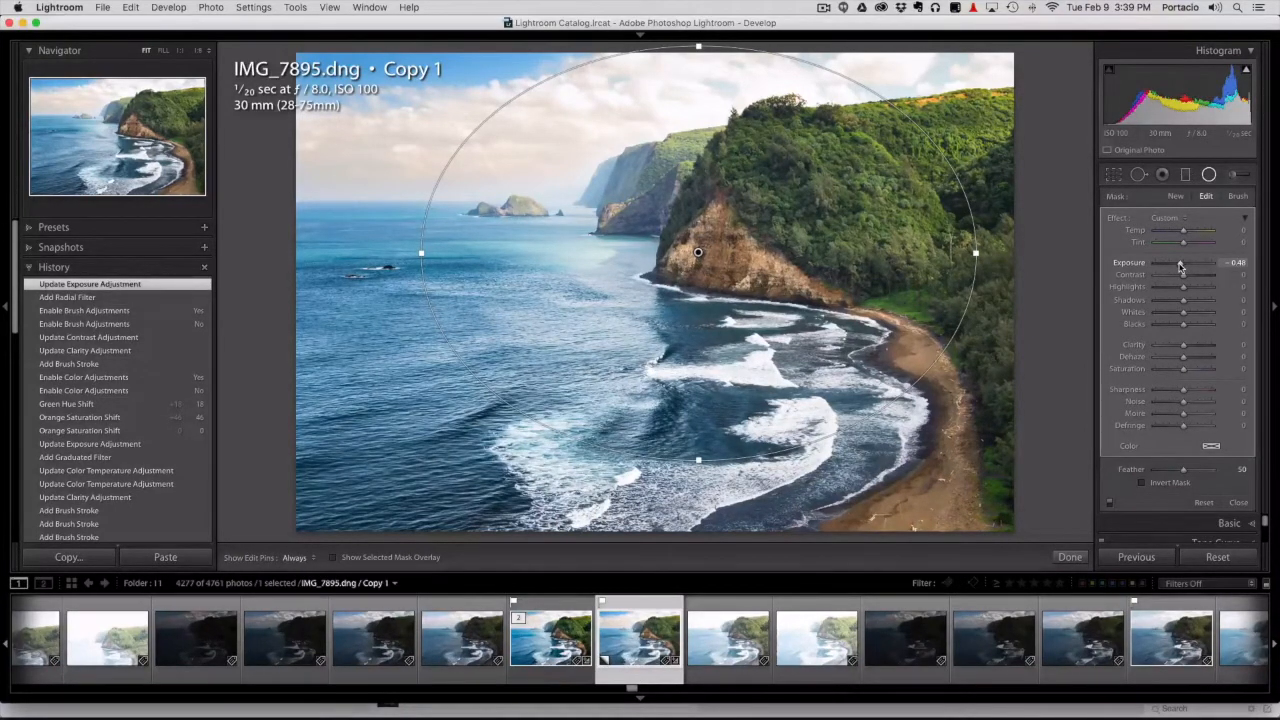
left_click_drag(1180, 267, 1165, 266)
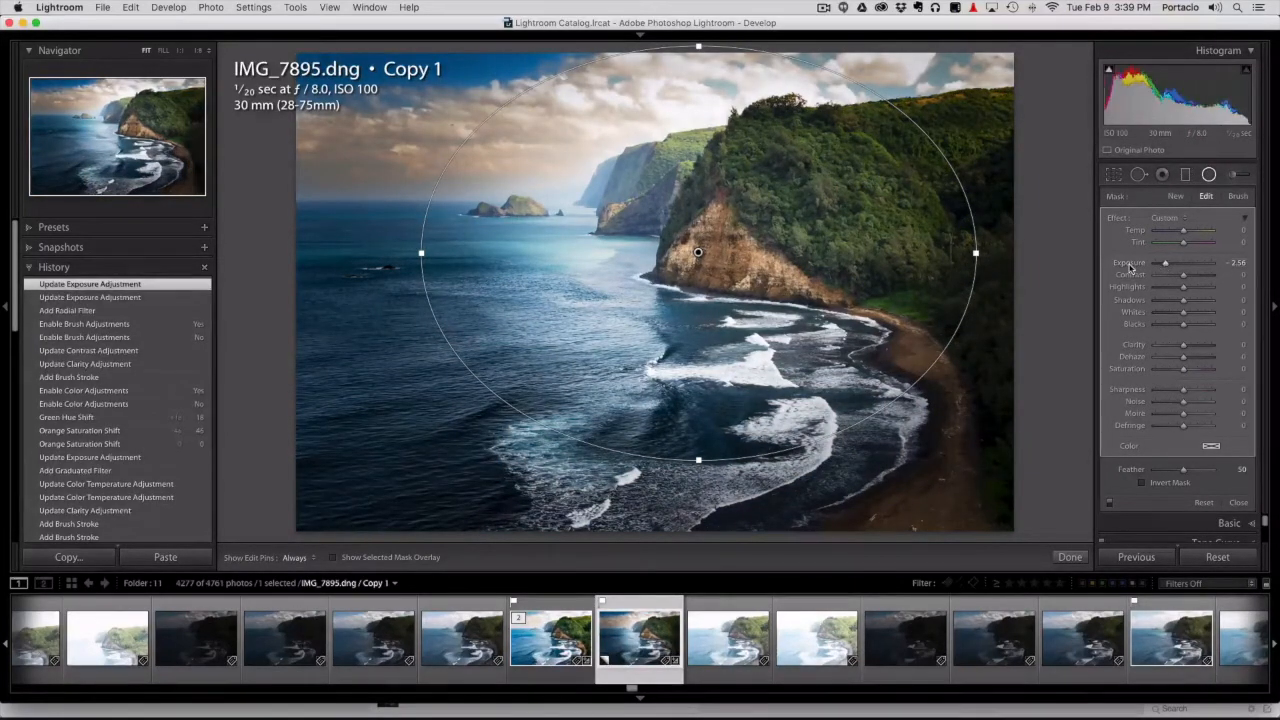
double_click(1131, 263)
Set the Radial Filter's exposure to -0.50 to darken the area outside the ellipse, and close the filter
left_click(1232, 262)
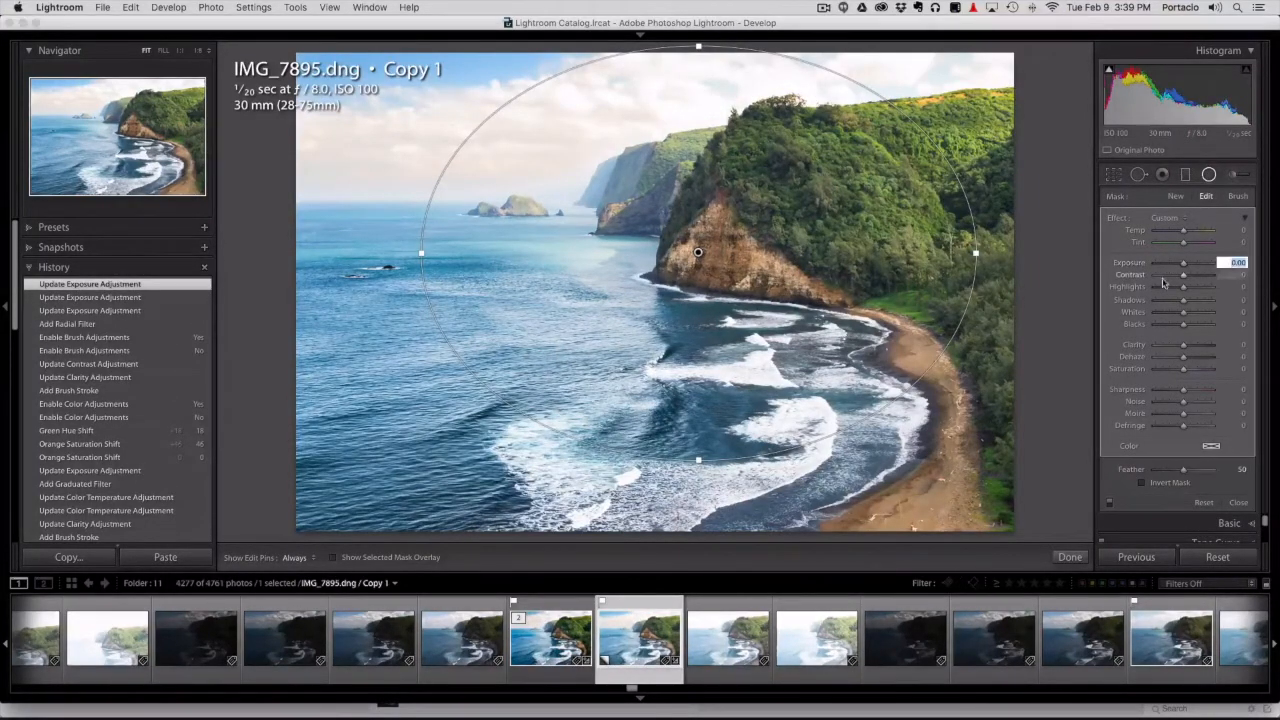
type("-0.5")
key("Return")
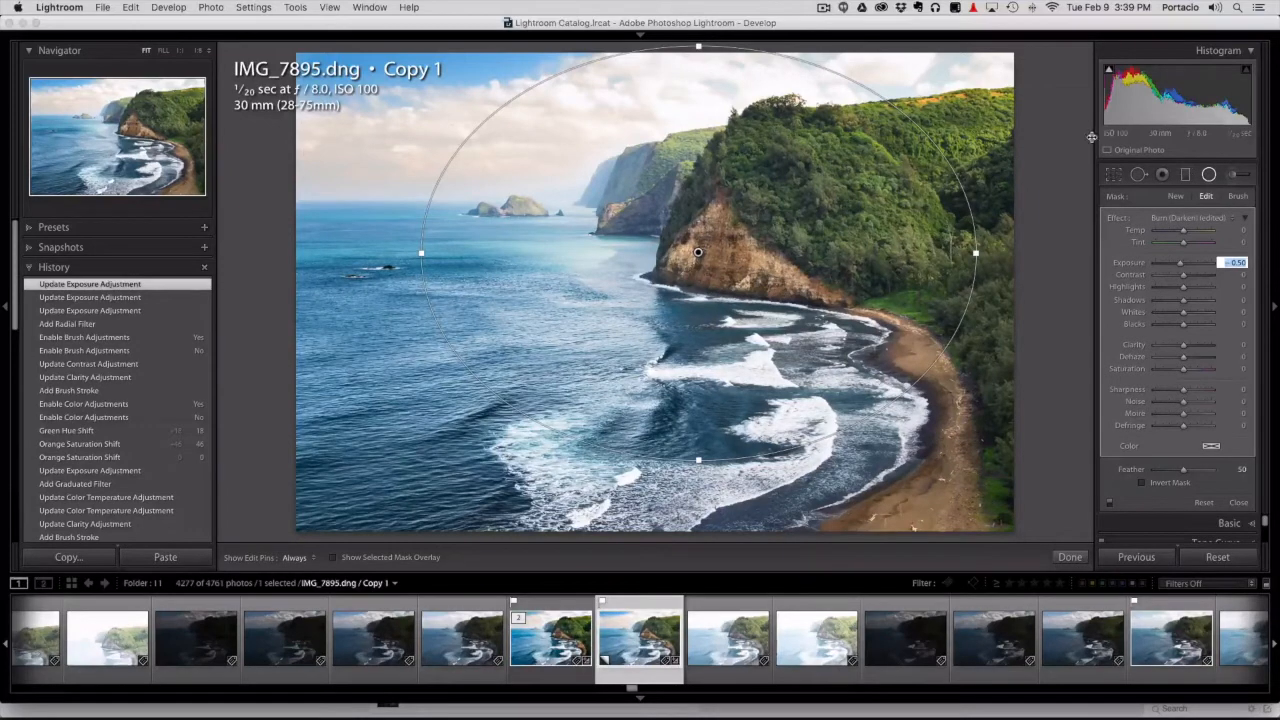
left_click(1211, 176)
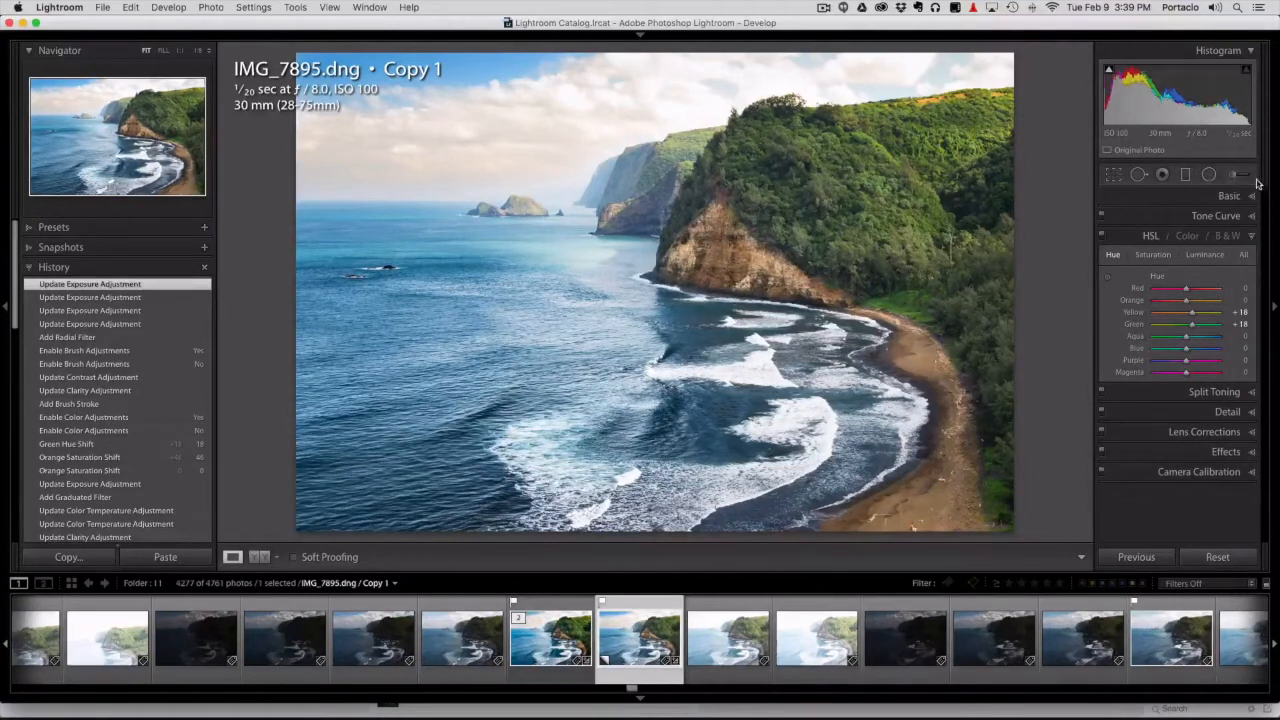
Paint a new Adjustment Brush mask at size 10 over the bright sky above the green hill, with the edit pins hidden
left_click(1236, 176)
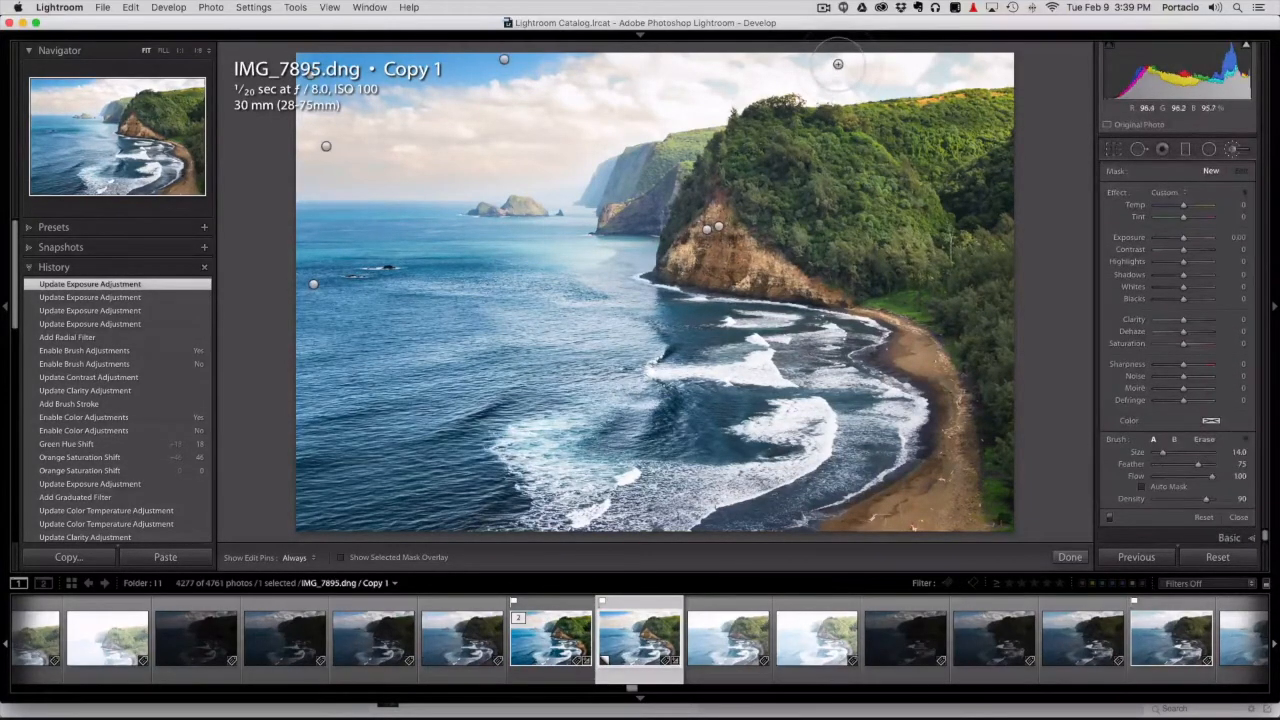
key("[")
key("[")
key("[")
key("[")
key("h")
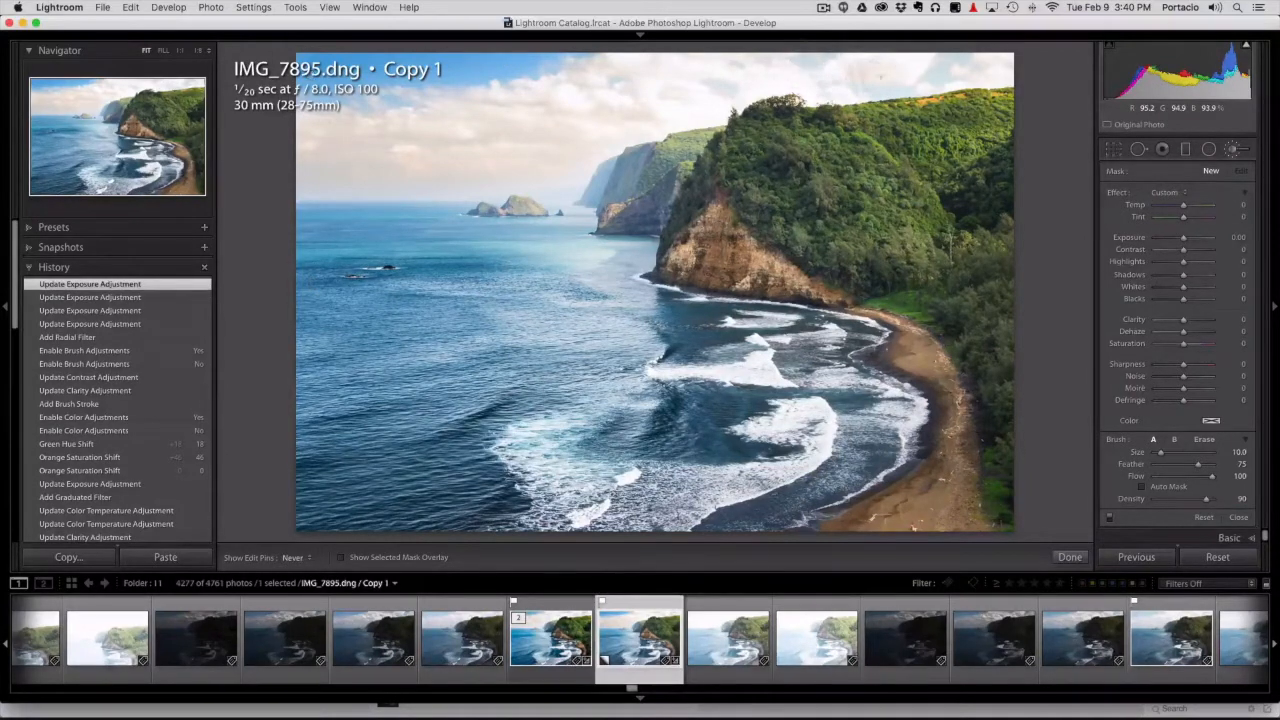
left_click_drag(1001, 62, 1020, 60)
Lower the new sky mask's exposure to -0.30 and close the Adjustment Brush
left_click(1238, 237)
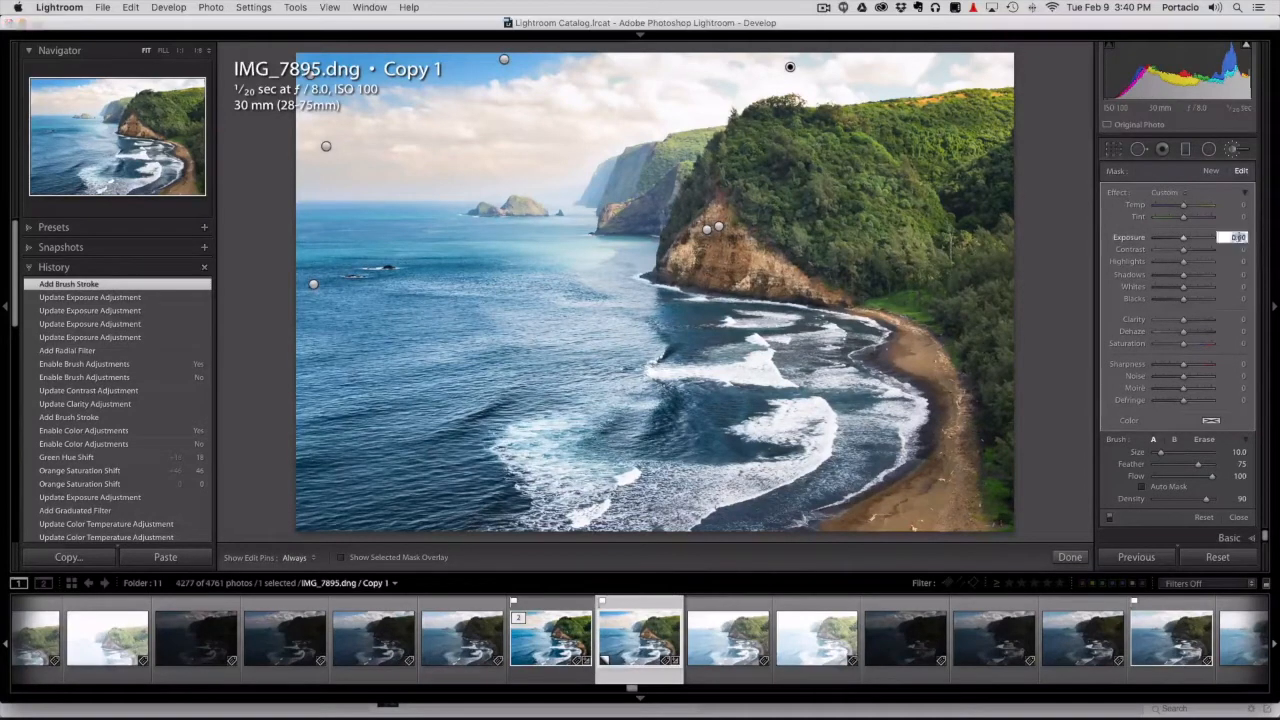
key("Down")
key("Down")
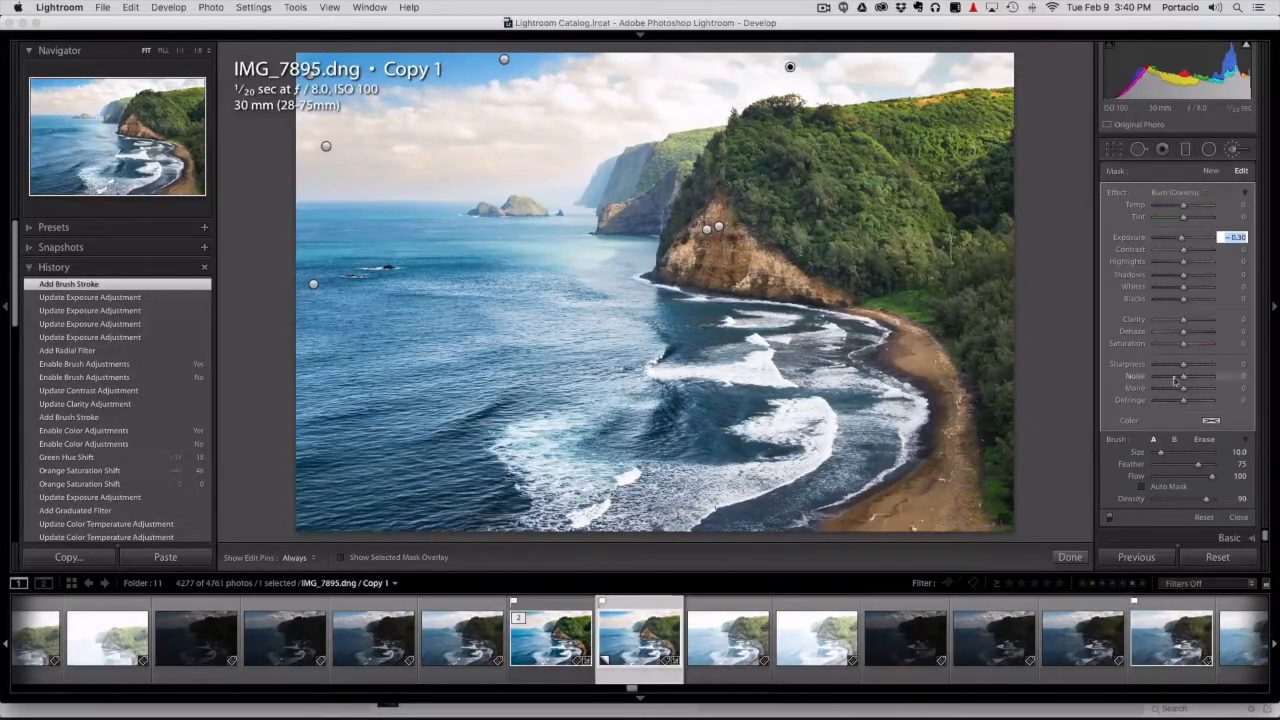
left_click(1233, 155)
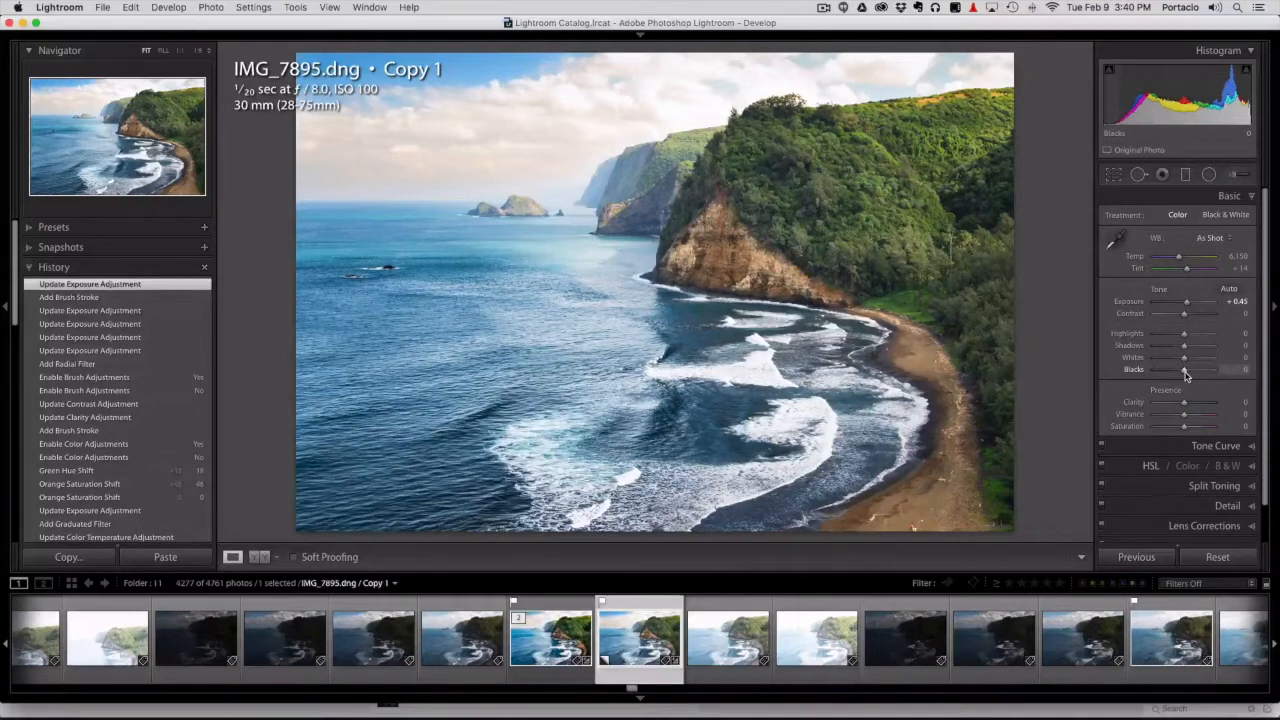
Turn on the clipping indicators and raise the photo's overall Exposure to +0.75 and Contrast to +15
key("j")
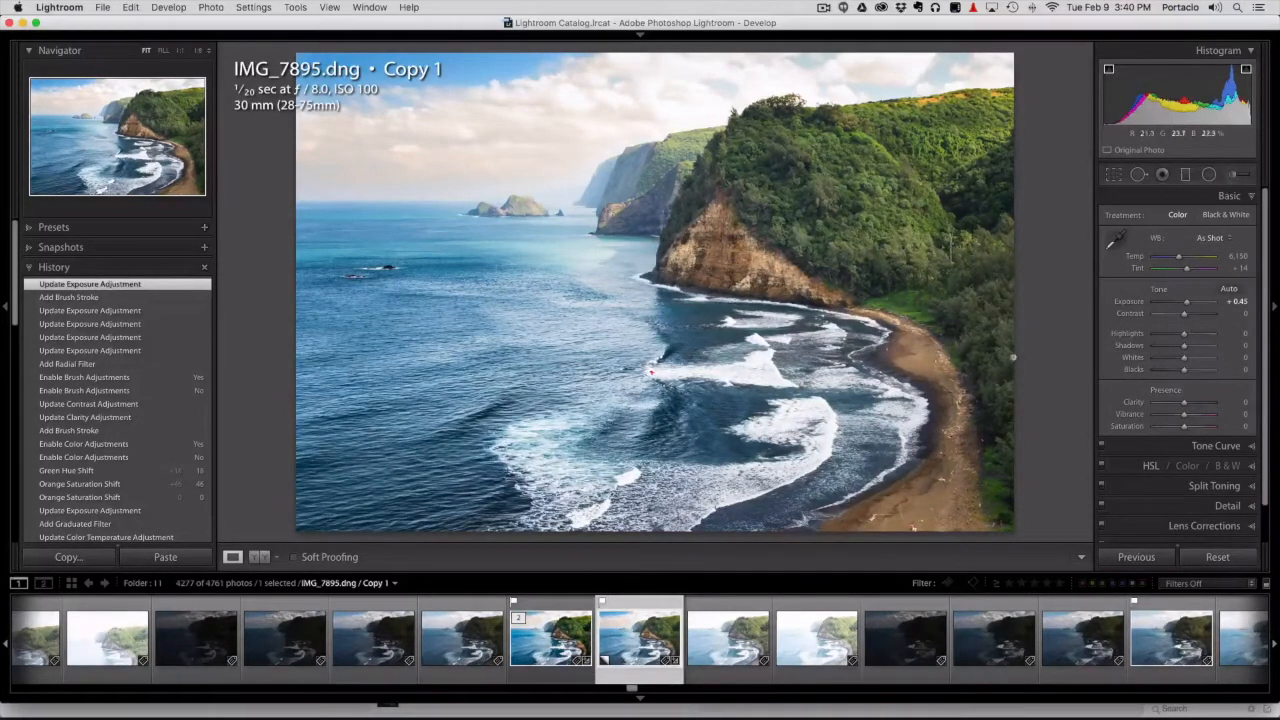
left_click(1240, 302)
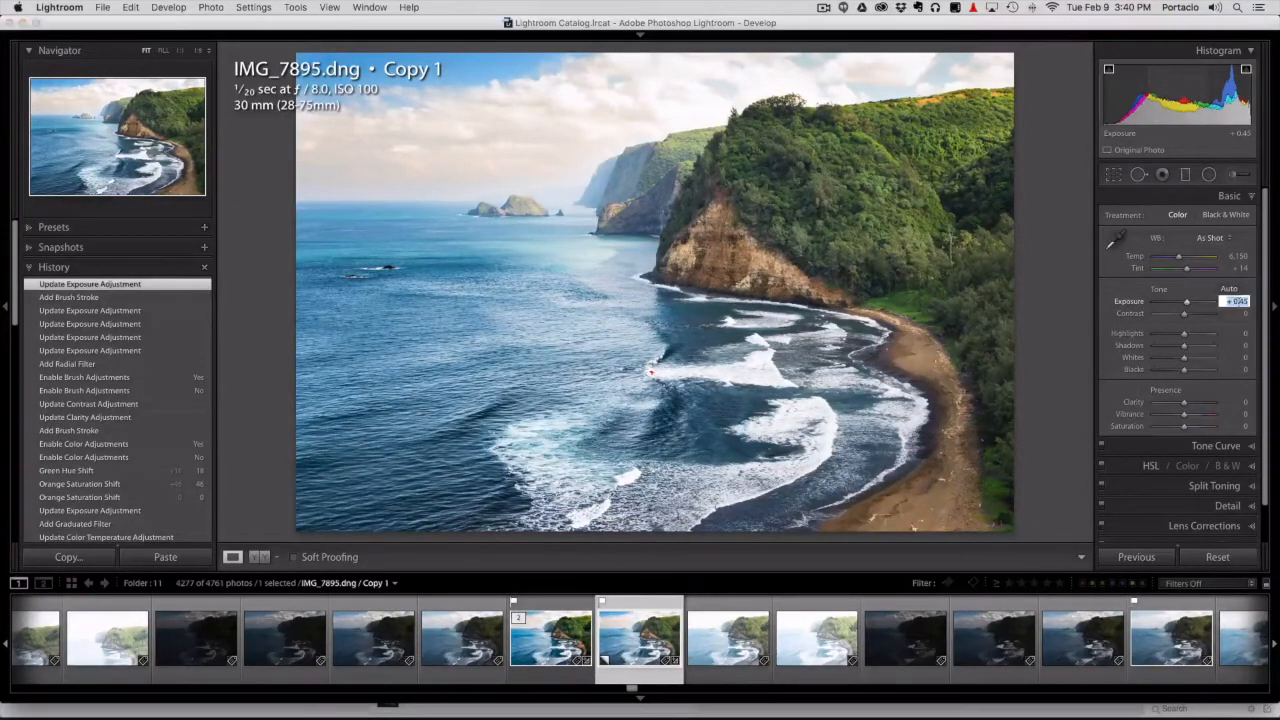
key("Up")
key("Up")
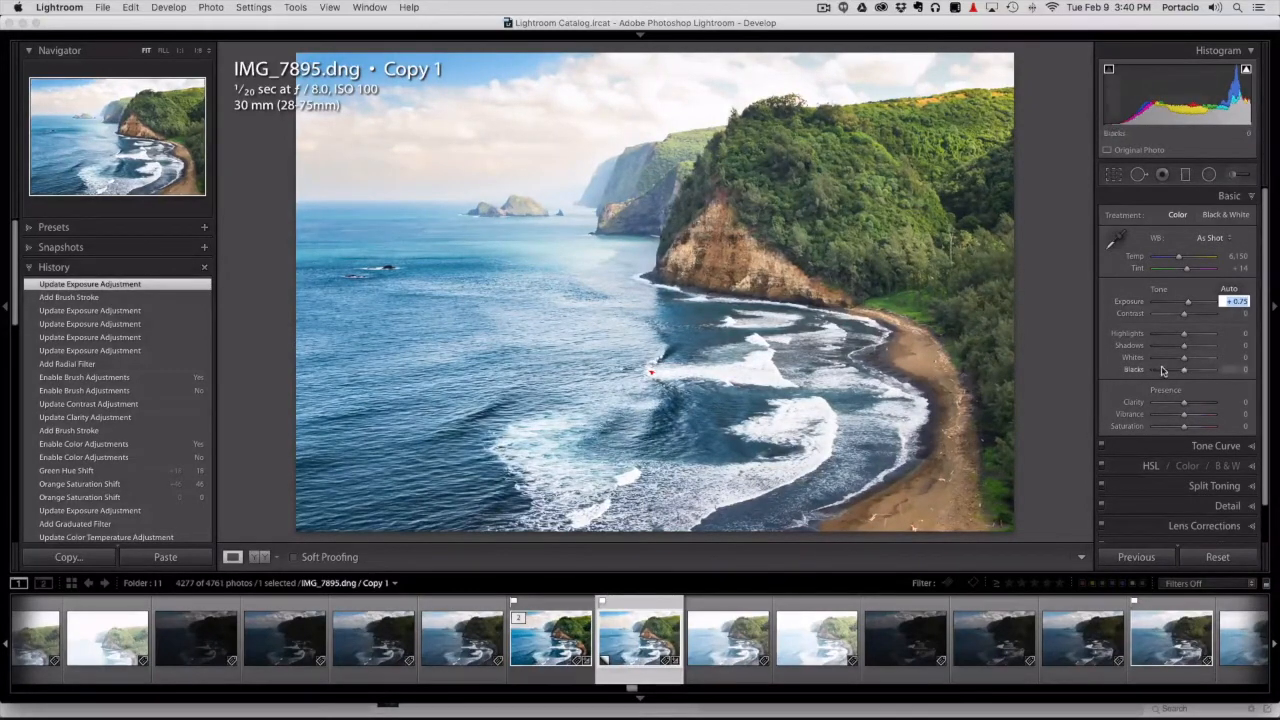
left_click(1185, 316)
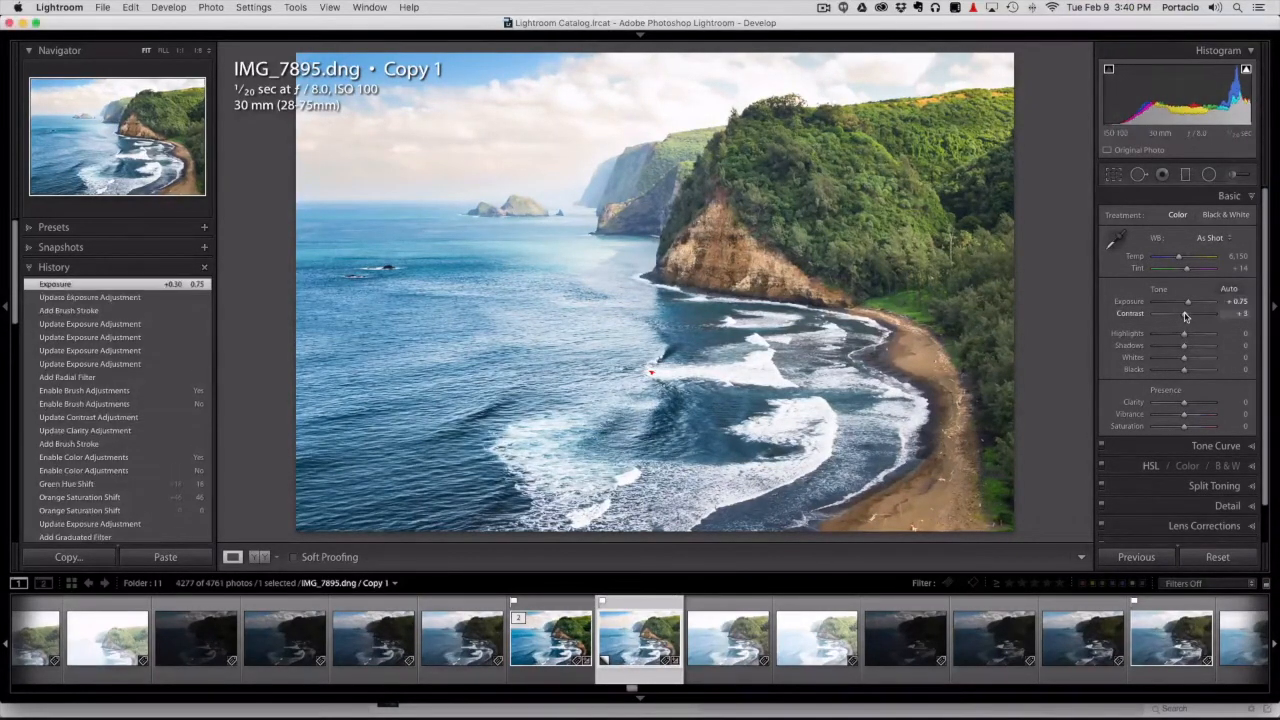
left_click_drag(1185, 316, 1188, 317)
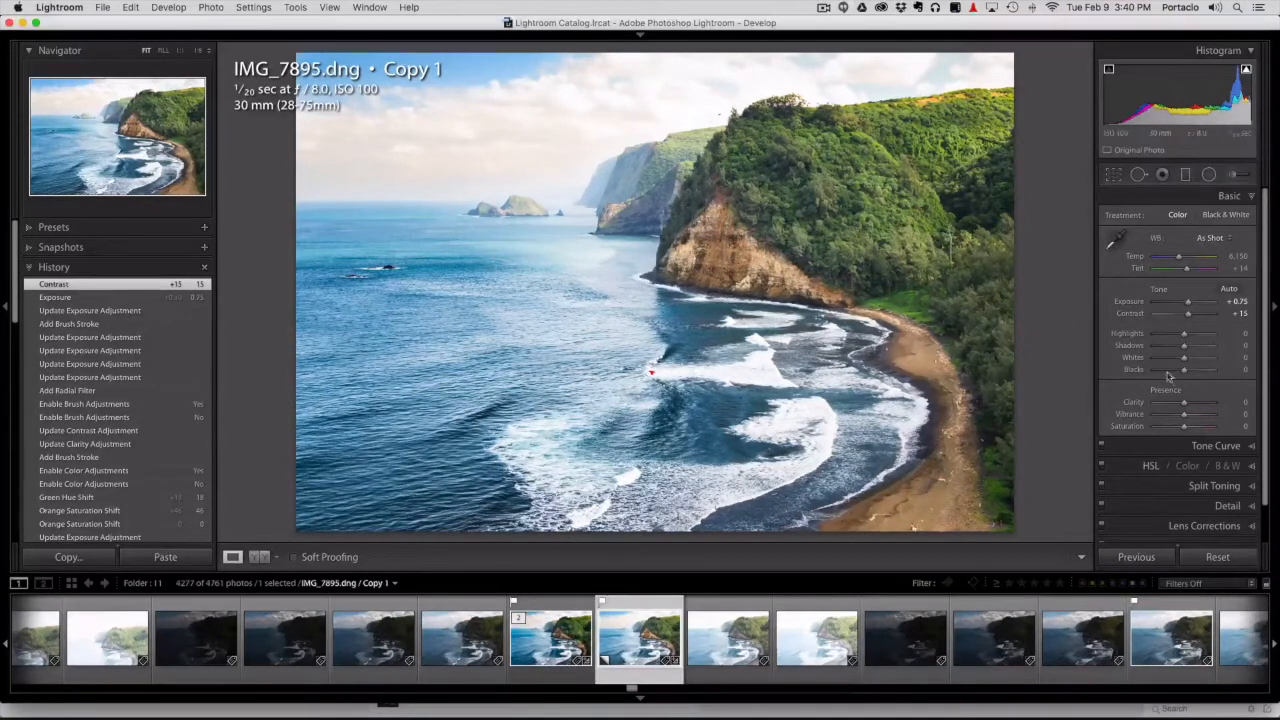
Set the photo's Blacks to -49 and Whites to -80, and turn the clipping indicators off
left_click_drag(1184, 372, 1170, 372)
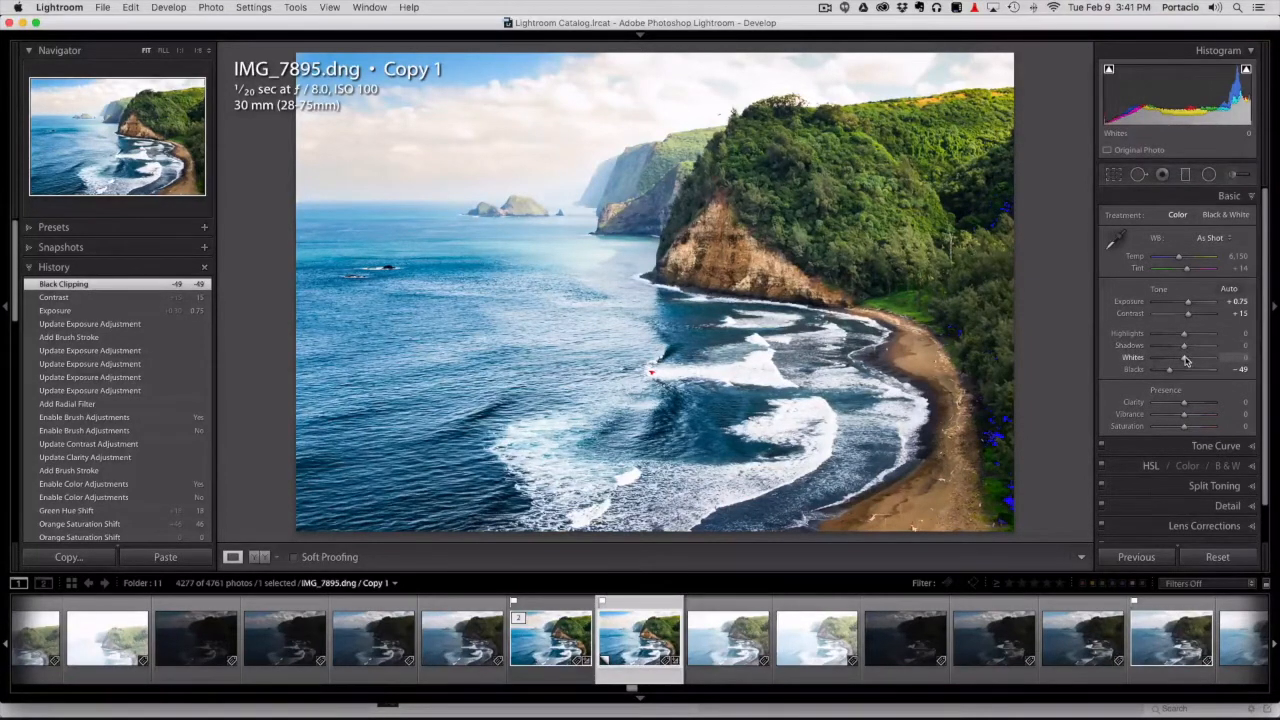
left_click_drag(1188, 360, 1161, 361)
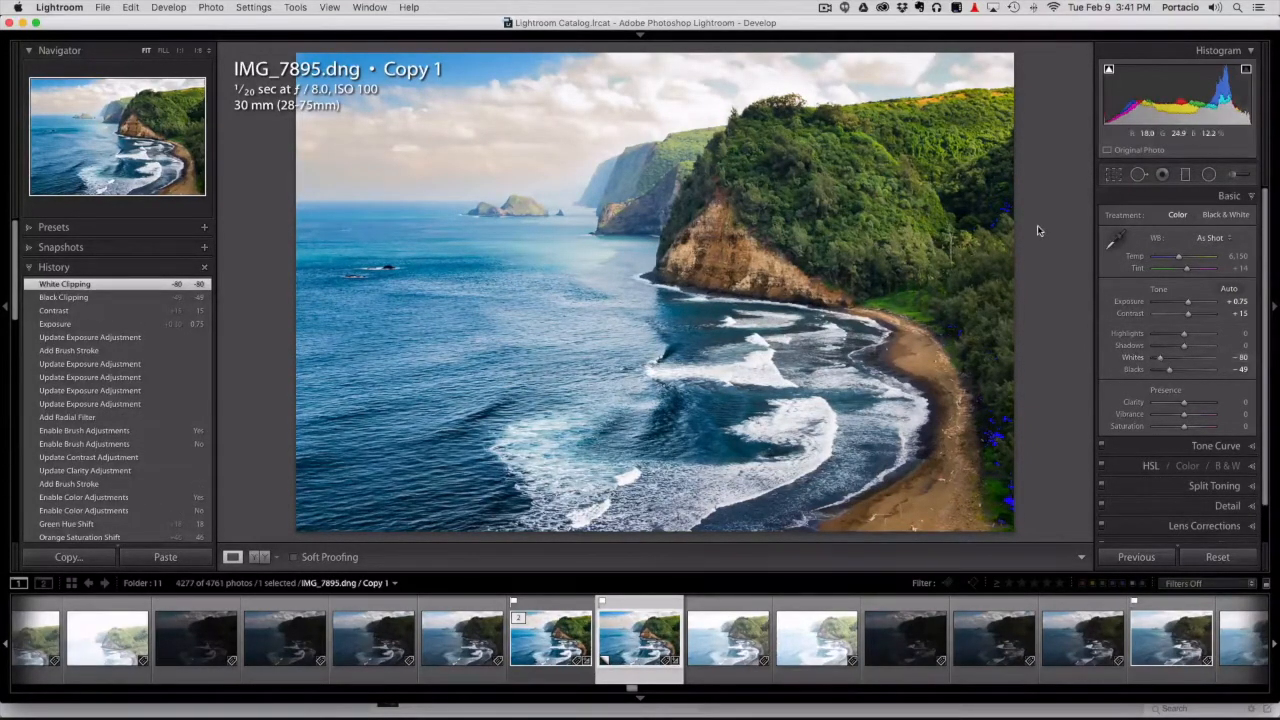
key("j")
key("j")
key("j")
Reduce the photo's overall Contrast to +6
left_click(1225, 313)
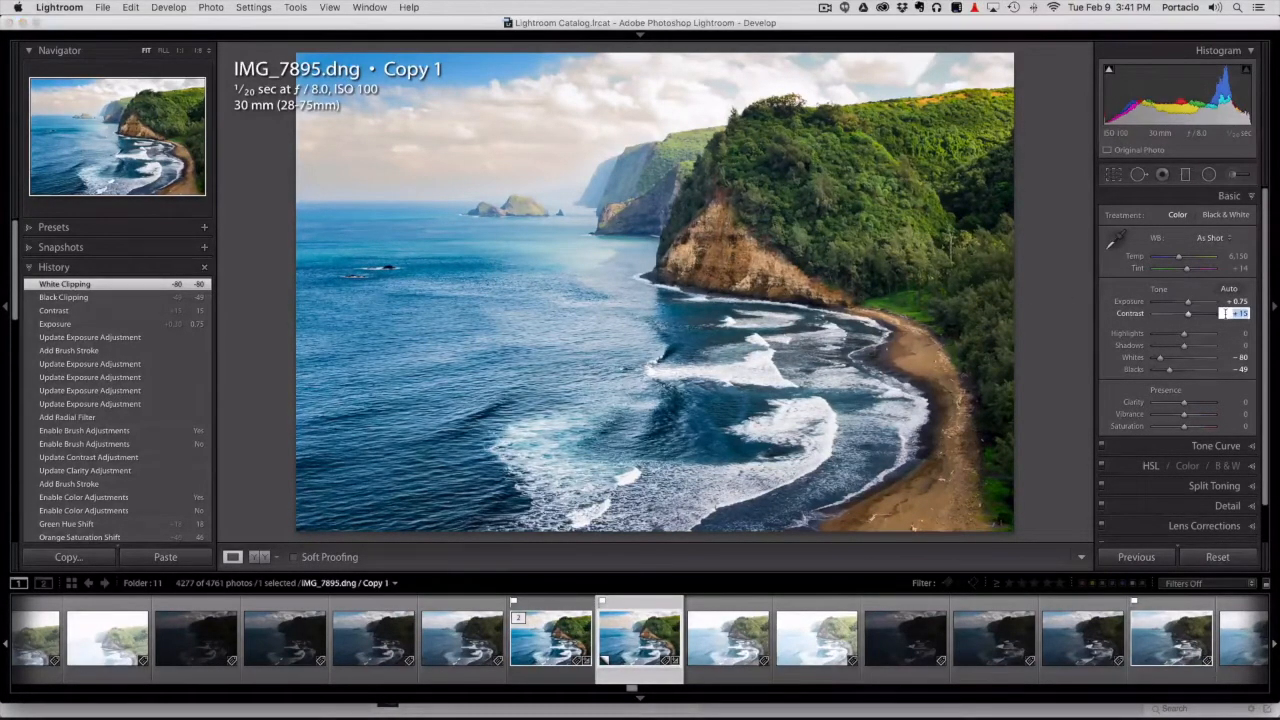
key("Down")
key("Down")
key("Down")
key("Down")
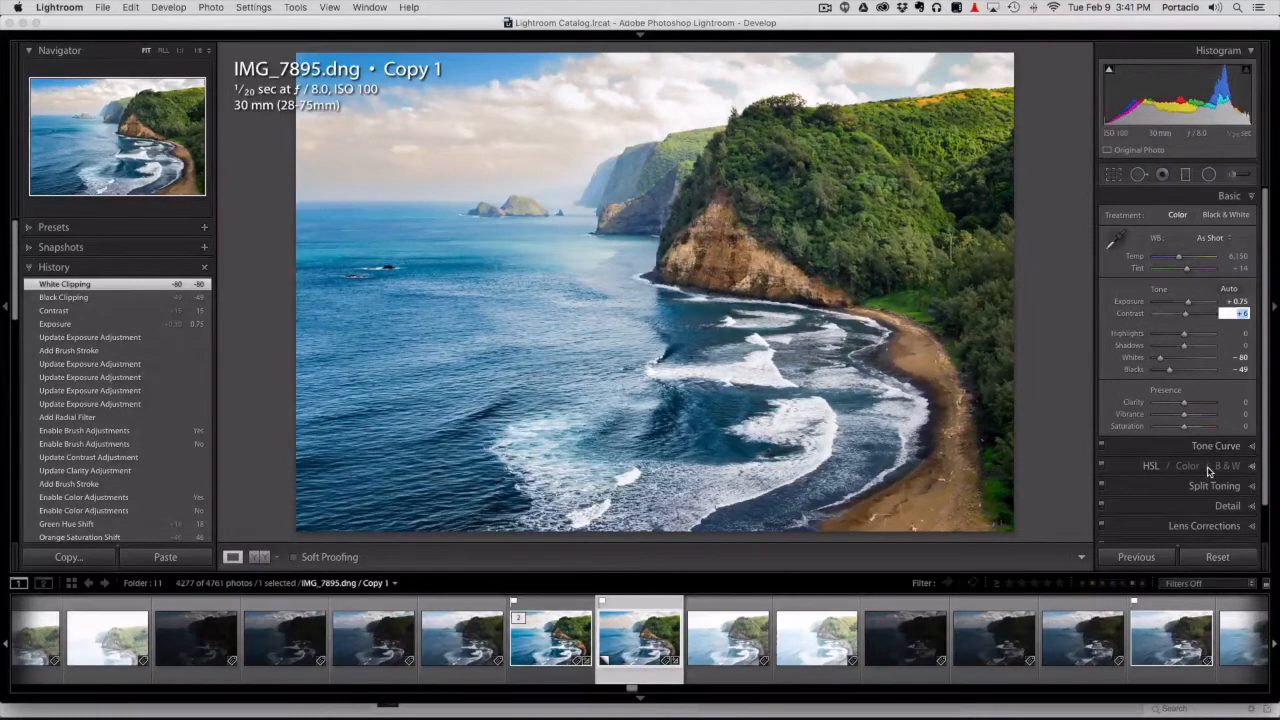
scroll(1208, 470, "down", 1)
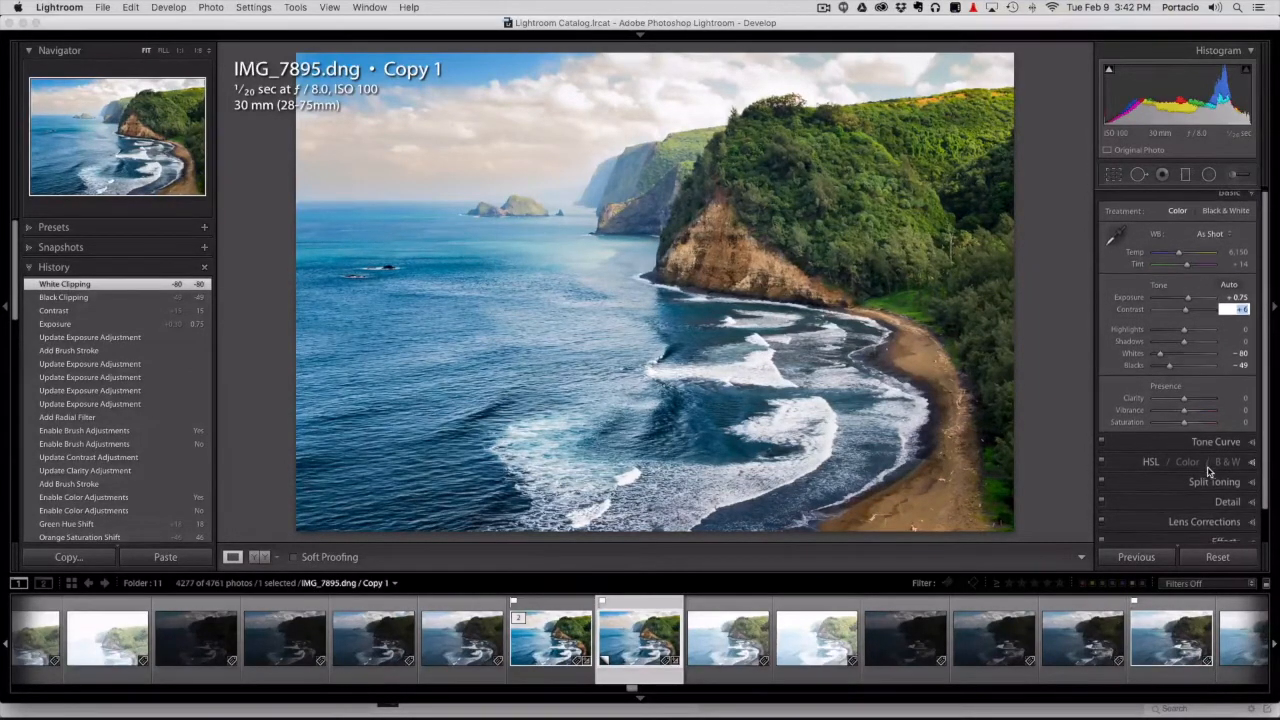
scroll(1208, 470, "down", 5)
left_click(1215, 515)
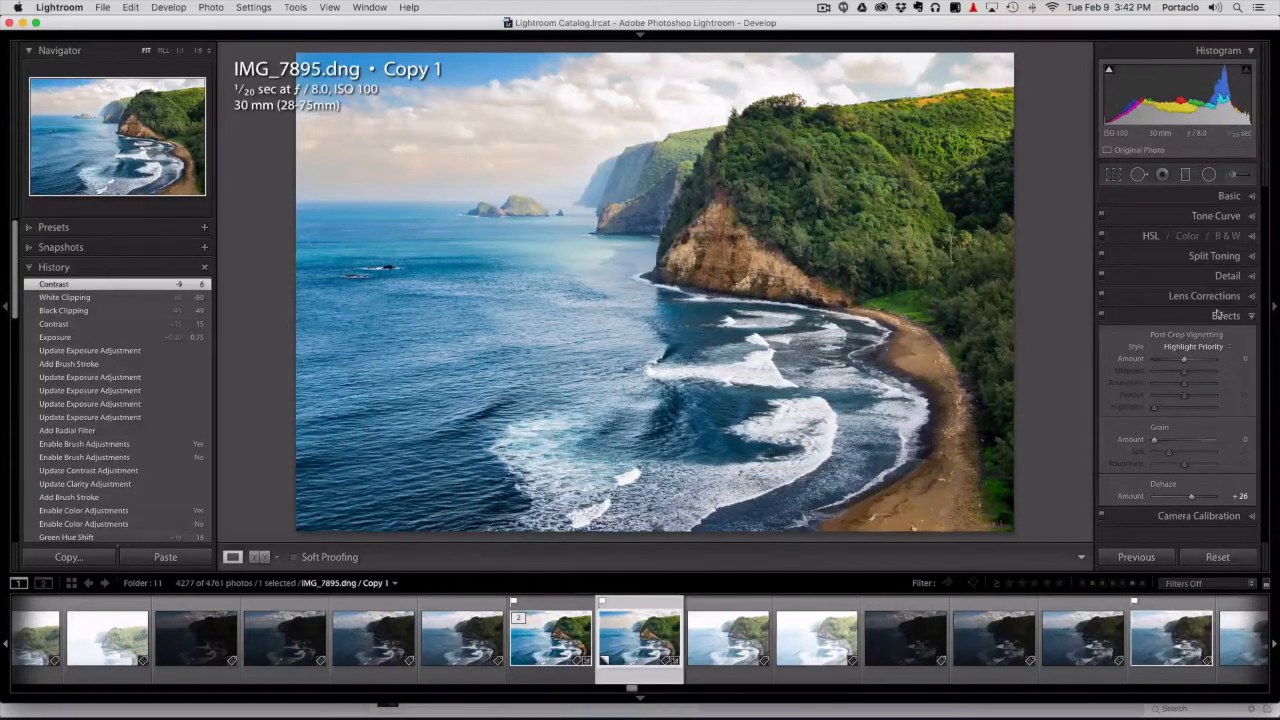
left_click(1230, 196)
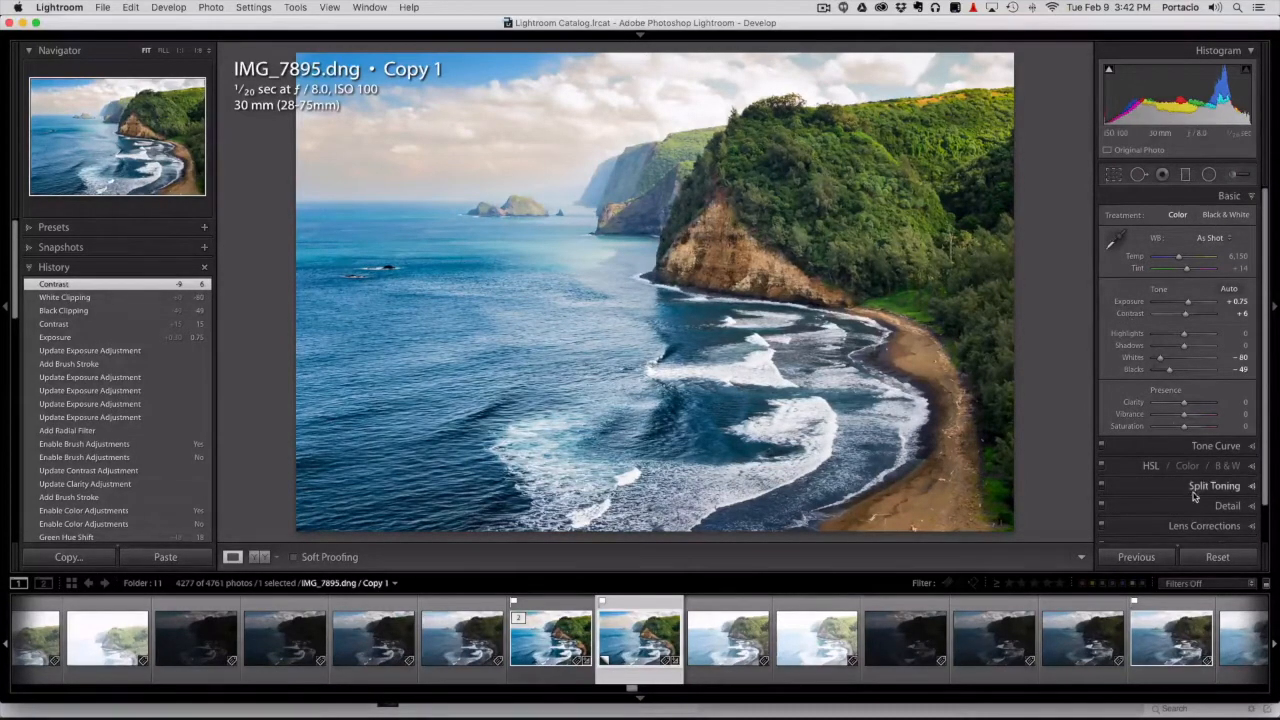
Raise the photo's sharpening Amount to 60 while inspecting the cliff and trees at 1:1
left_click(1220, 505)
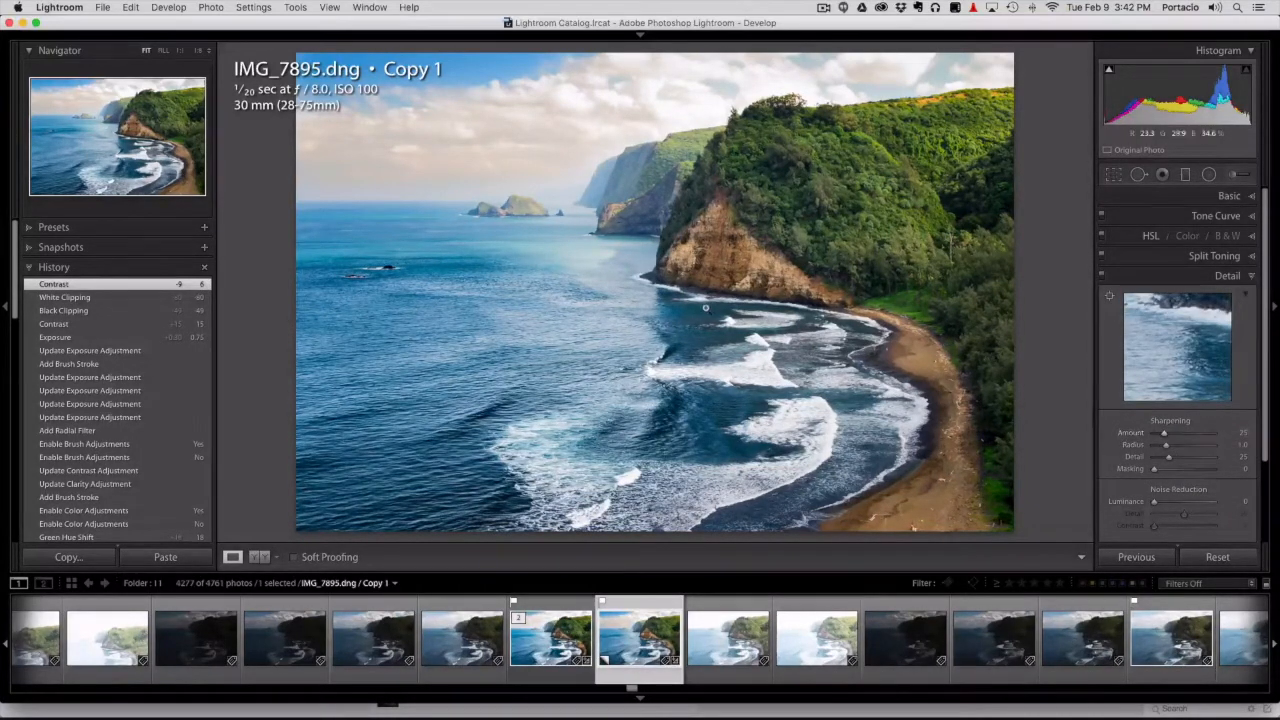
left_click(181, 51)
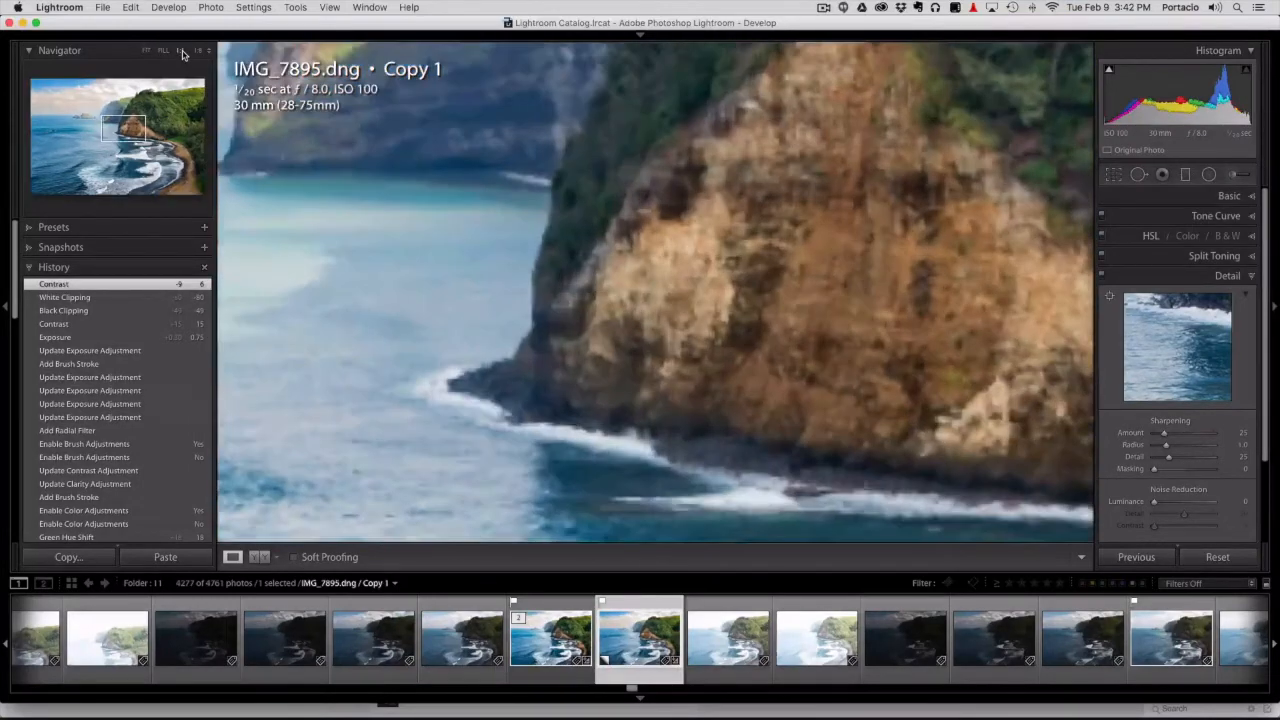
left_click_drag(777, 233, 372, 220)
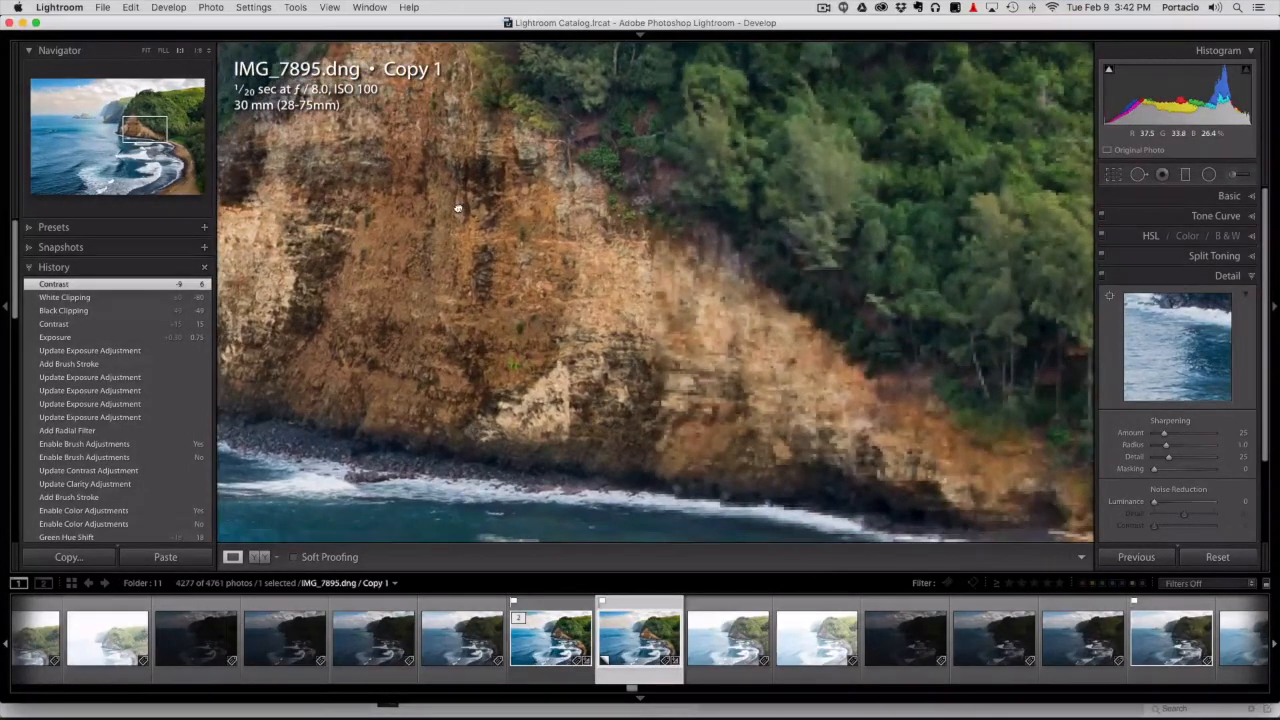
left_click_drag(1020, 302, 609, 214)
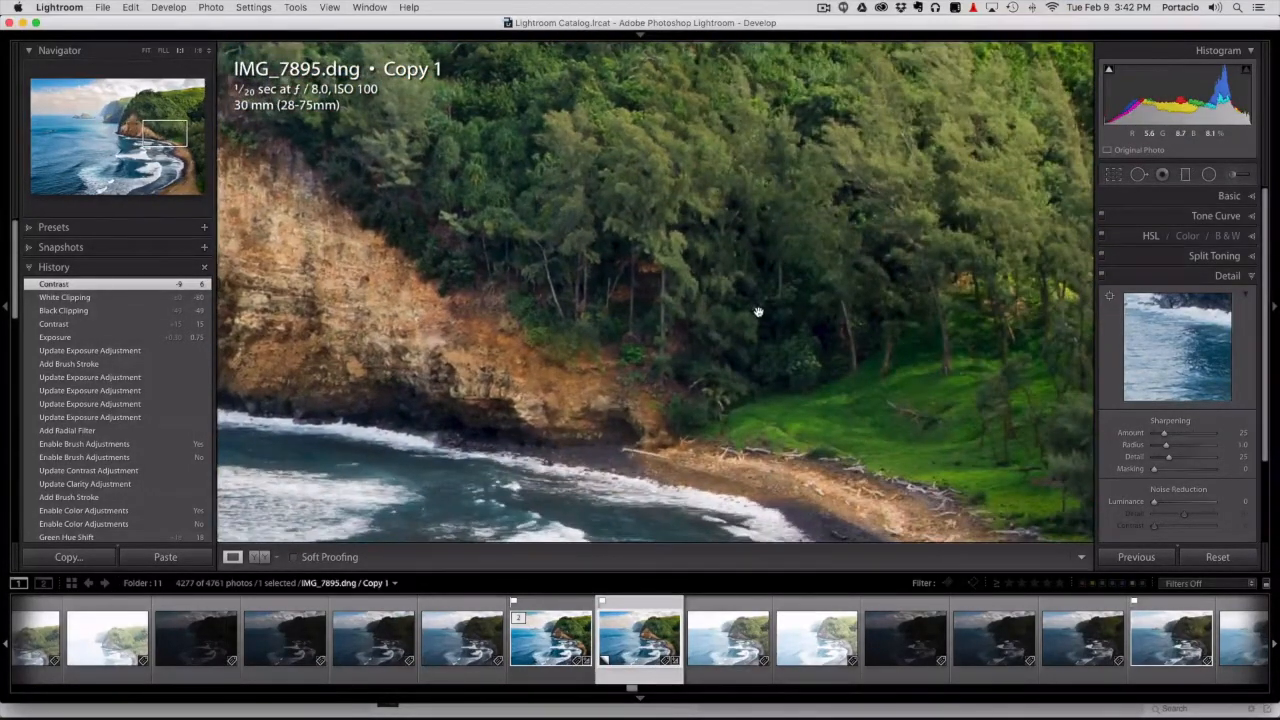
left_click_drag(757, 309, 666, 257)
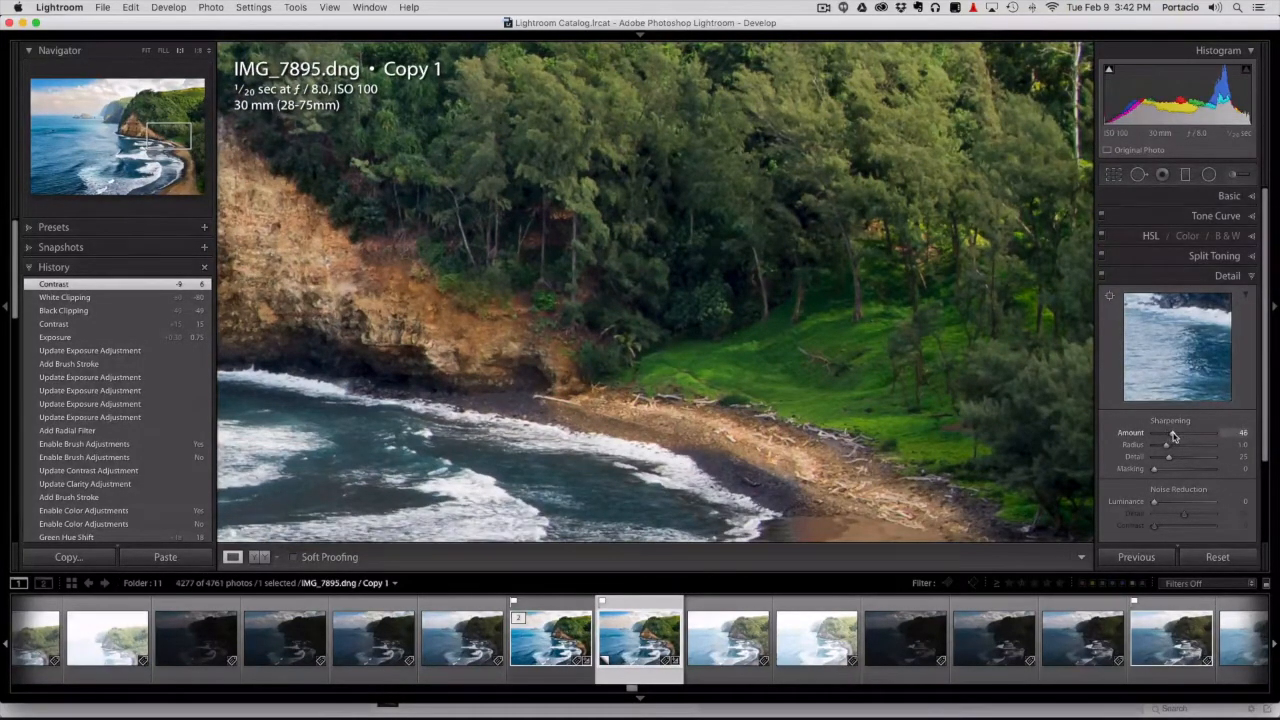
left_click_drag(1175, 436, 1177, 435)
left_click_drag(1177, 436, 1177, 436)
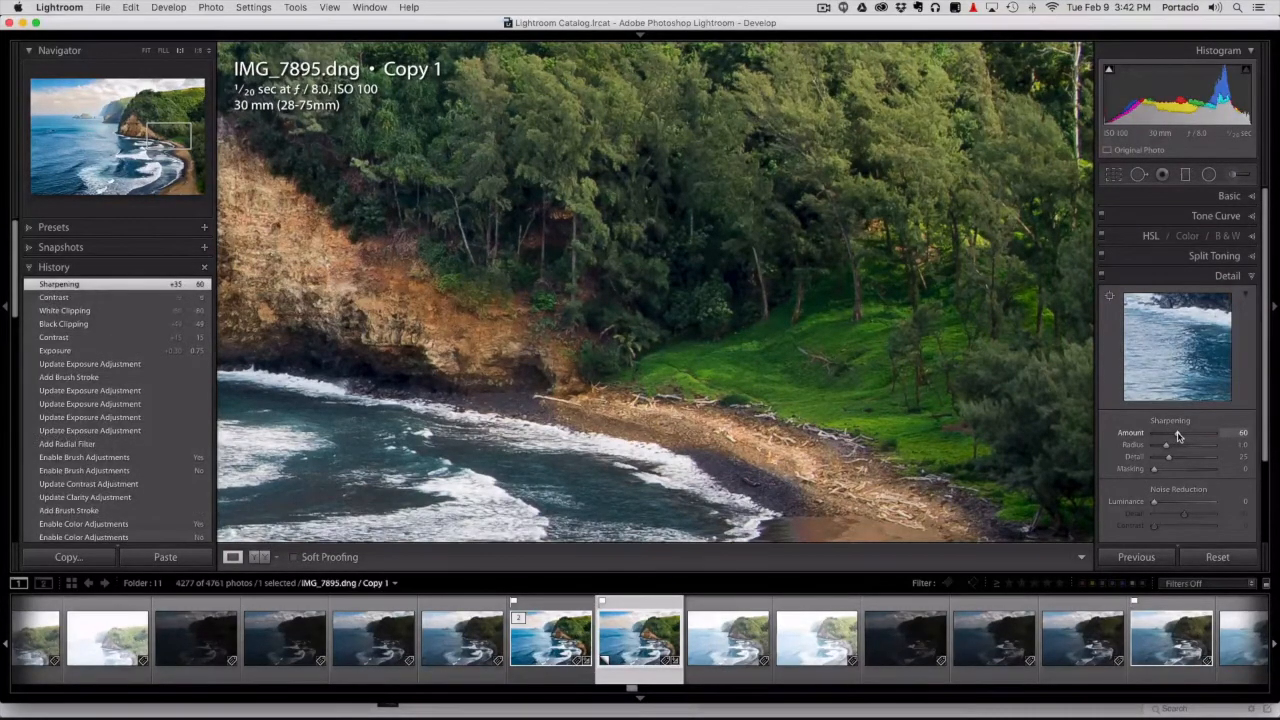
Set the sharpening Masking to 70 with the whole photo in view
left_click(145, 52)
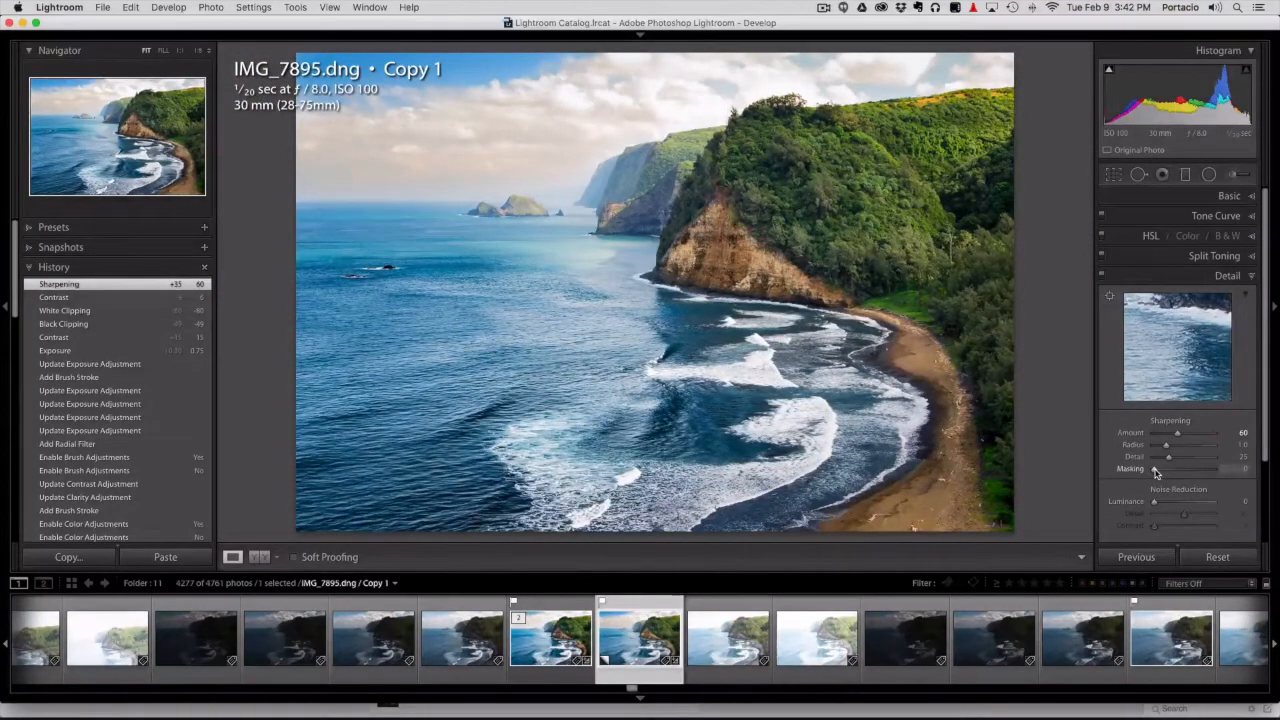
left_click_drag(1155, 472, 1194, 478)
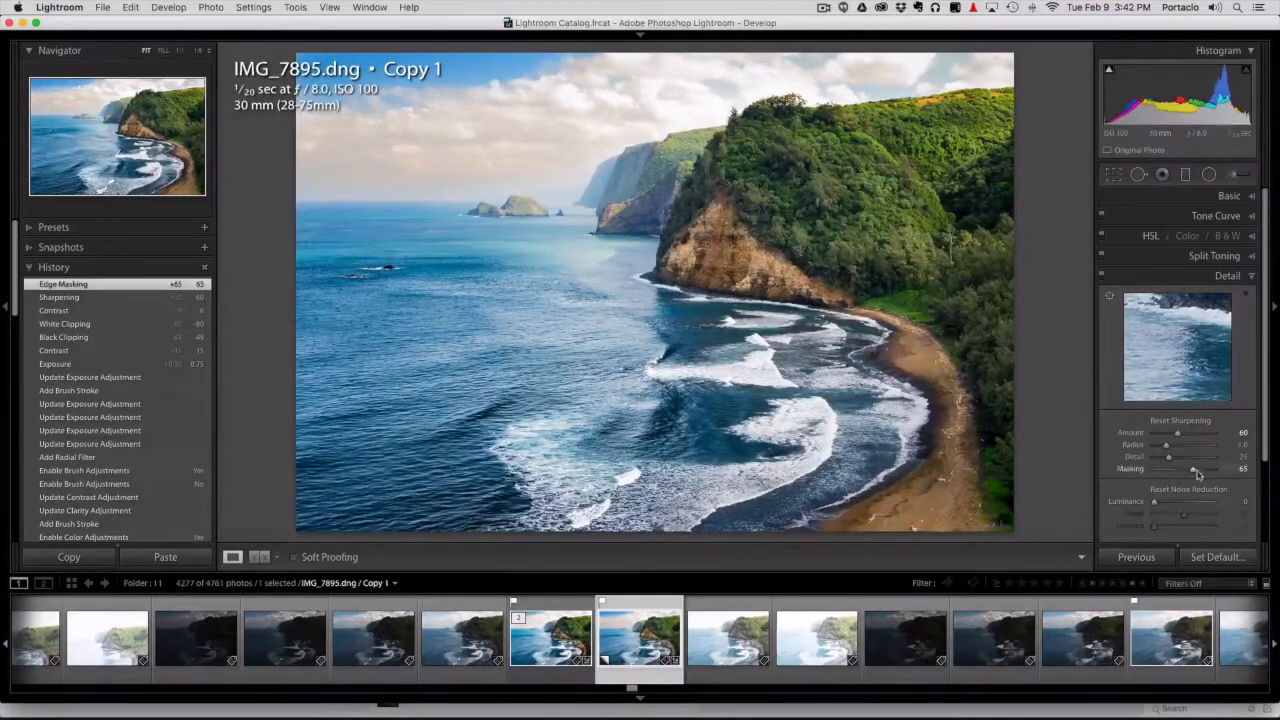
left_click_drag(1196, 473, 1196, 473)
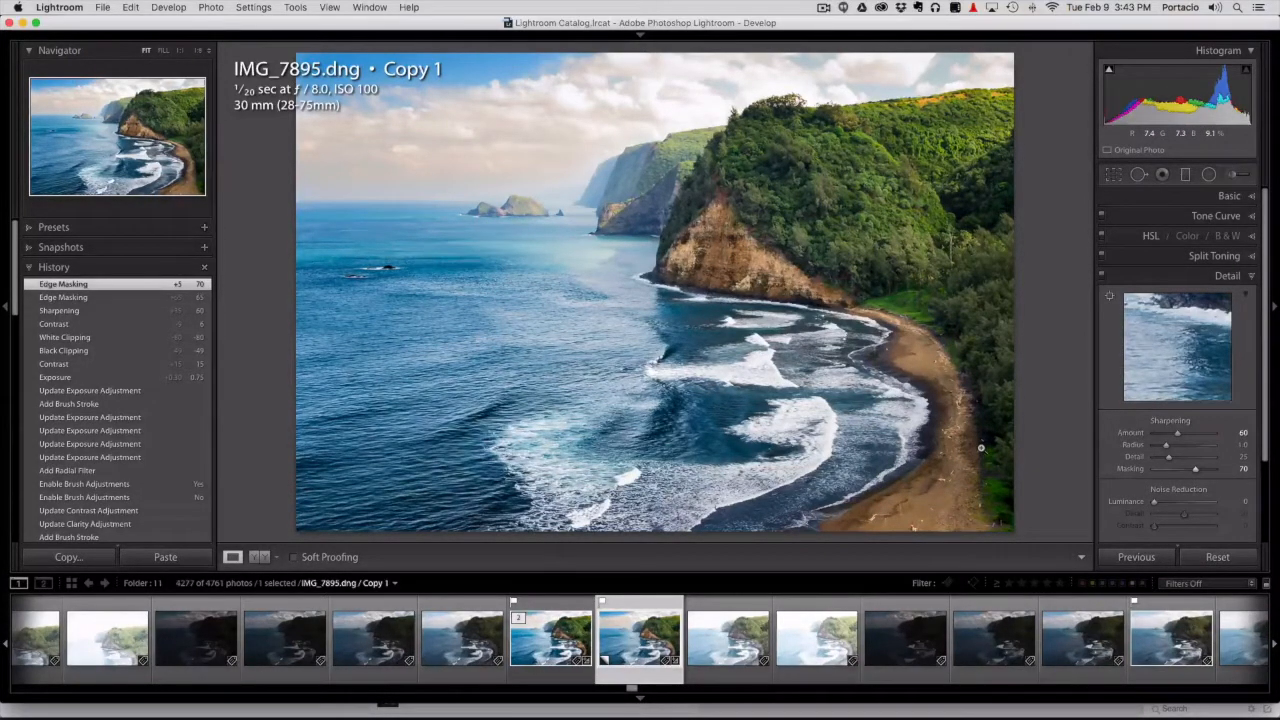
Straighten the photo along the sea horizon with the Straighten tool, giving a crop angle of 0.20
left_click(1112, 175)
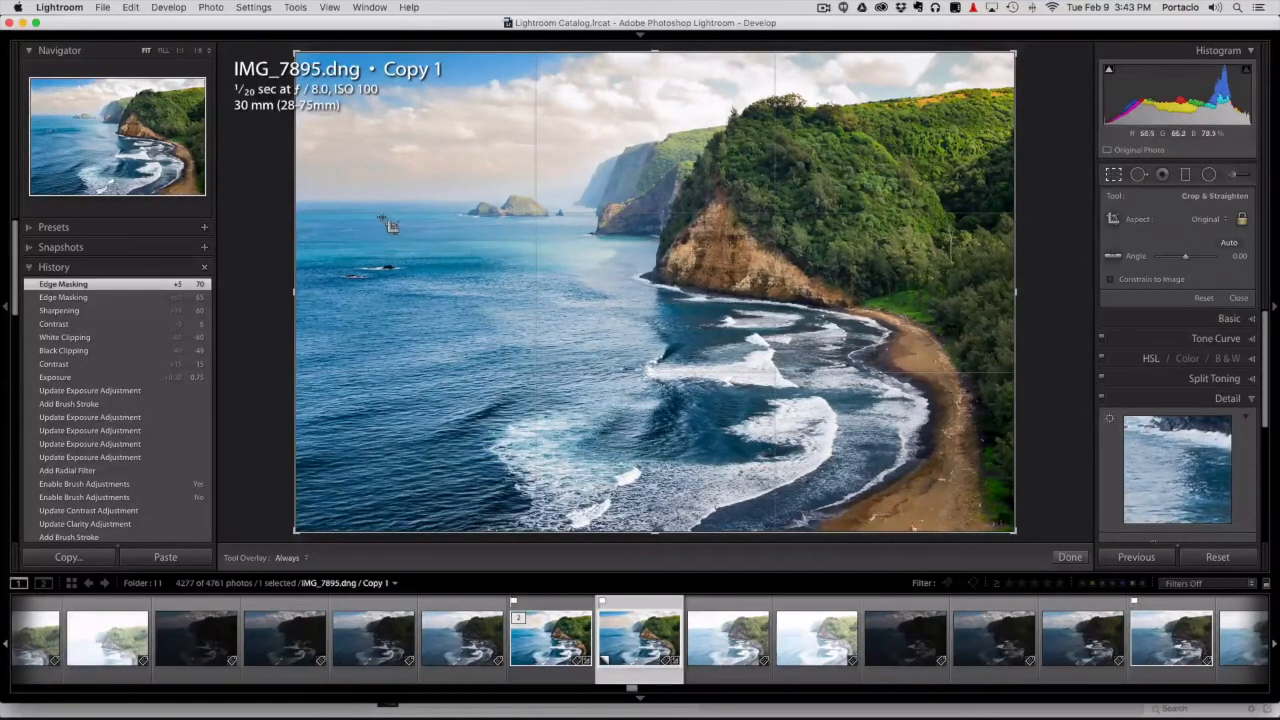
left_click(1113, 256)
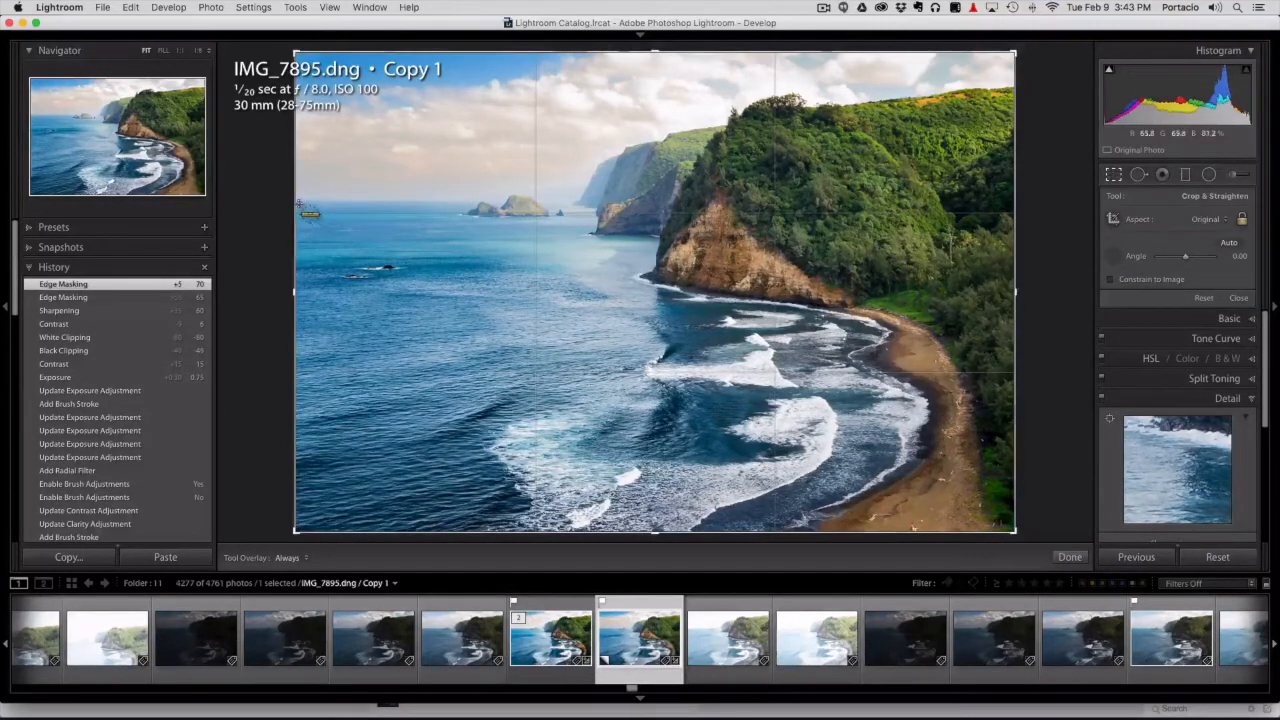
left_click_drag(437, 201, 565, 201)
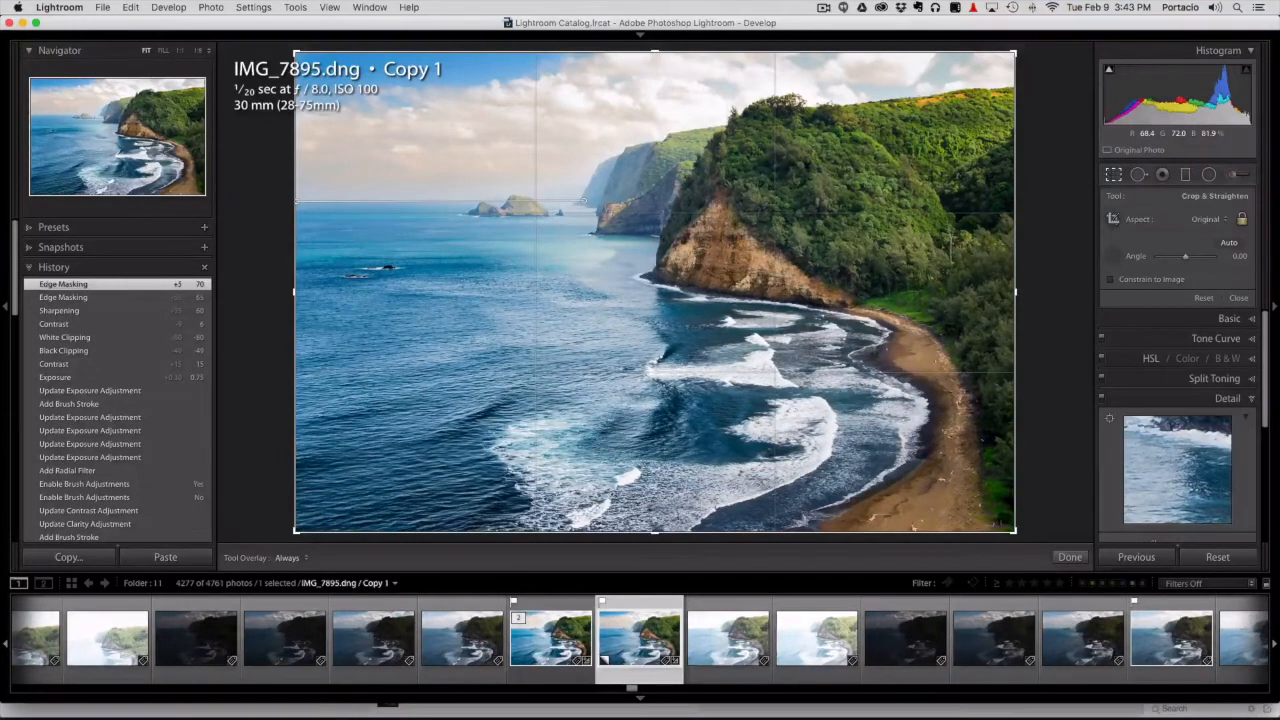
left_click_drag(584, 202, 584, 201)
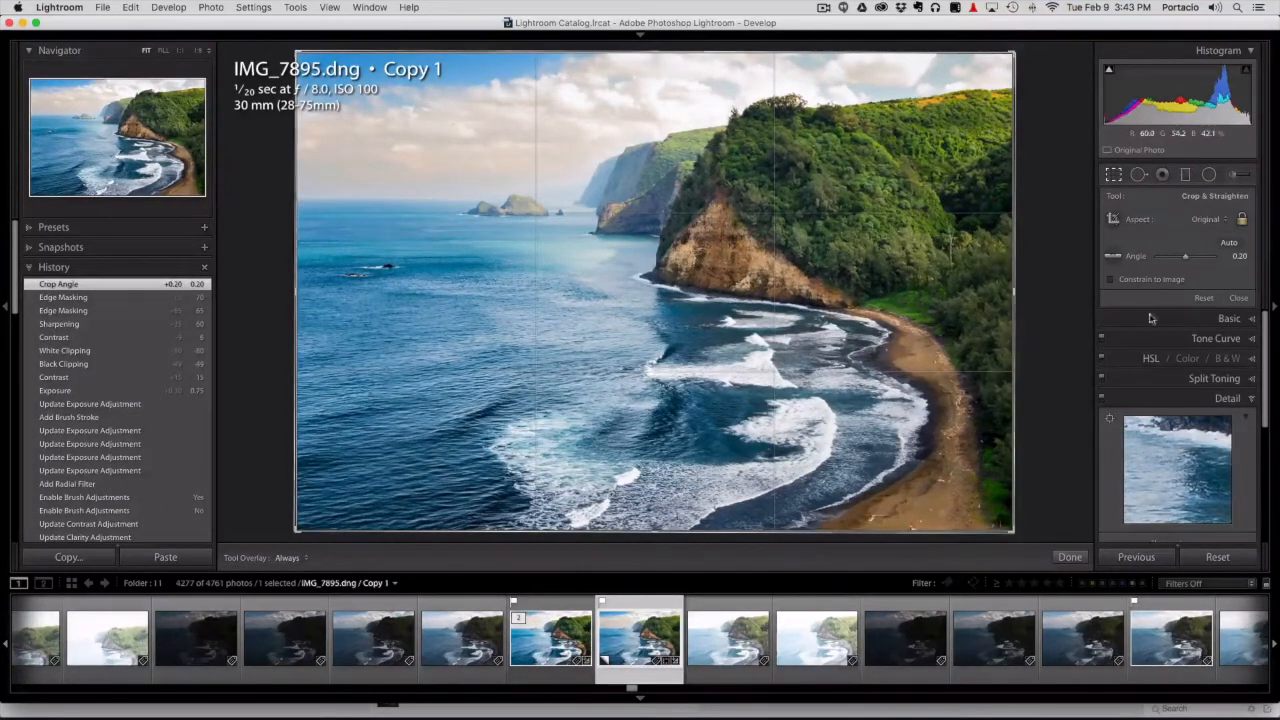
Crop the photo to a 16 x 9 aspect ratio, keeping the upper sky and trimming the foreground and left edge slightly, and apply the crop
left_click(1203, 219)
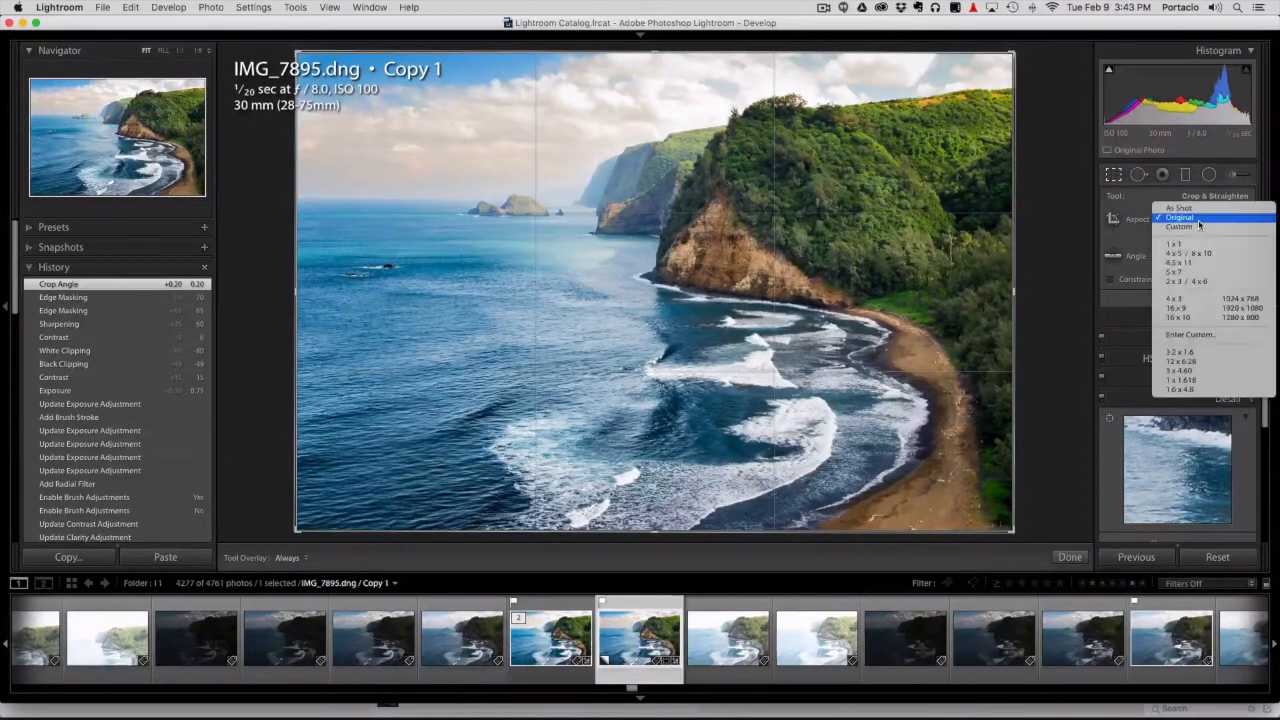
left_click(1187, 307)
left_click_drag(745, 315, 741, 353)
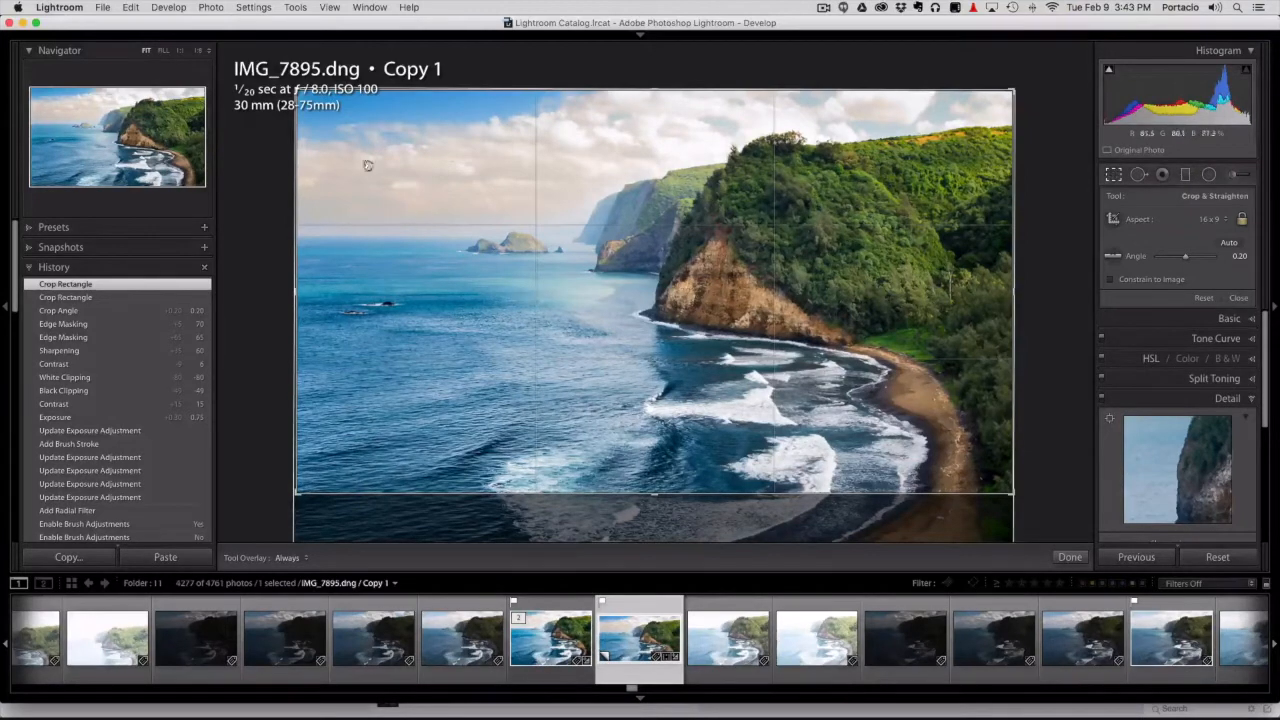
left_click_drag(296, 90, 342, 305)
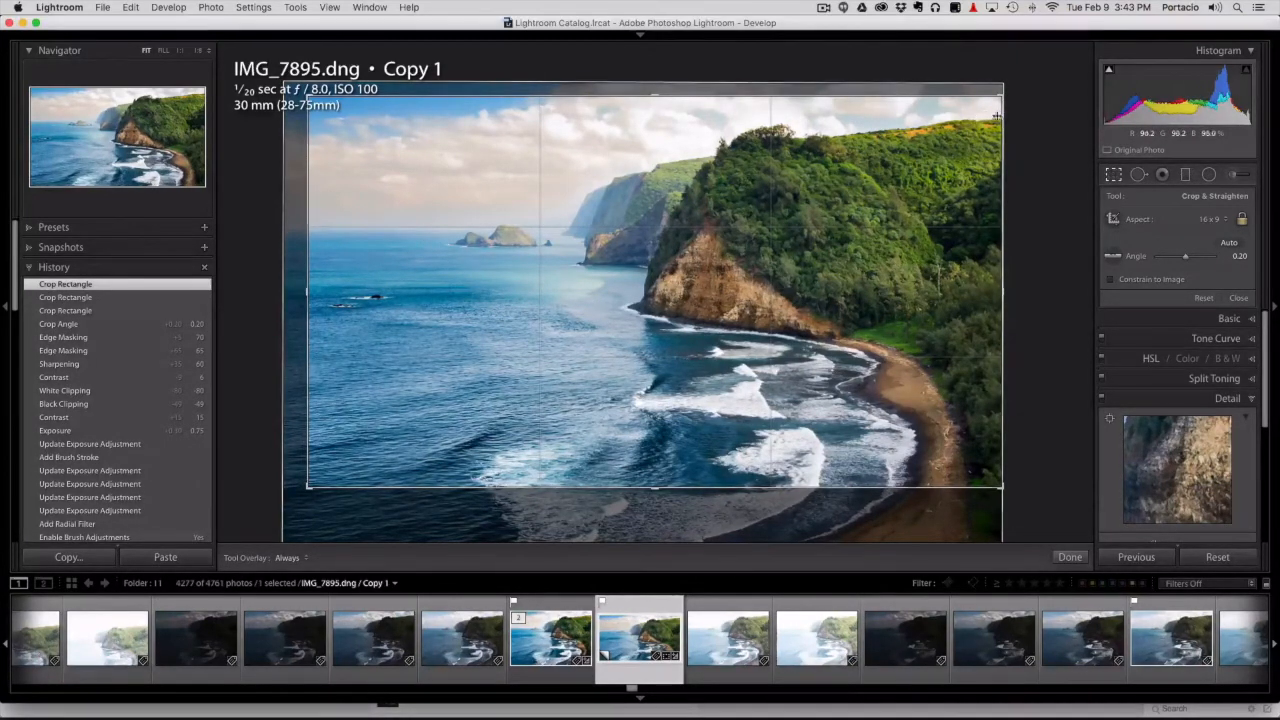
left_click(1113, 176)
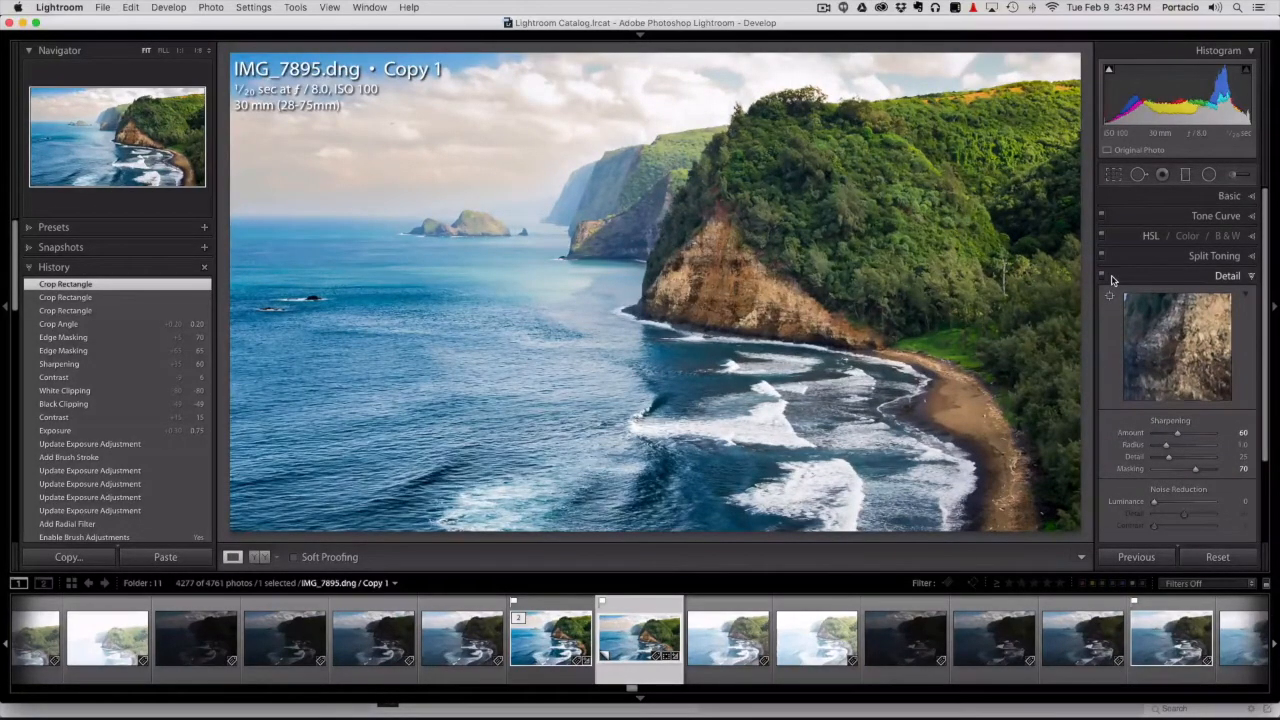
Start a new Adjustment Brush mask with size 6.0 and Exposure 2.45, and paint over the two large breaking waves
left_click(1234, 175)
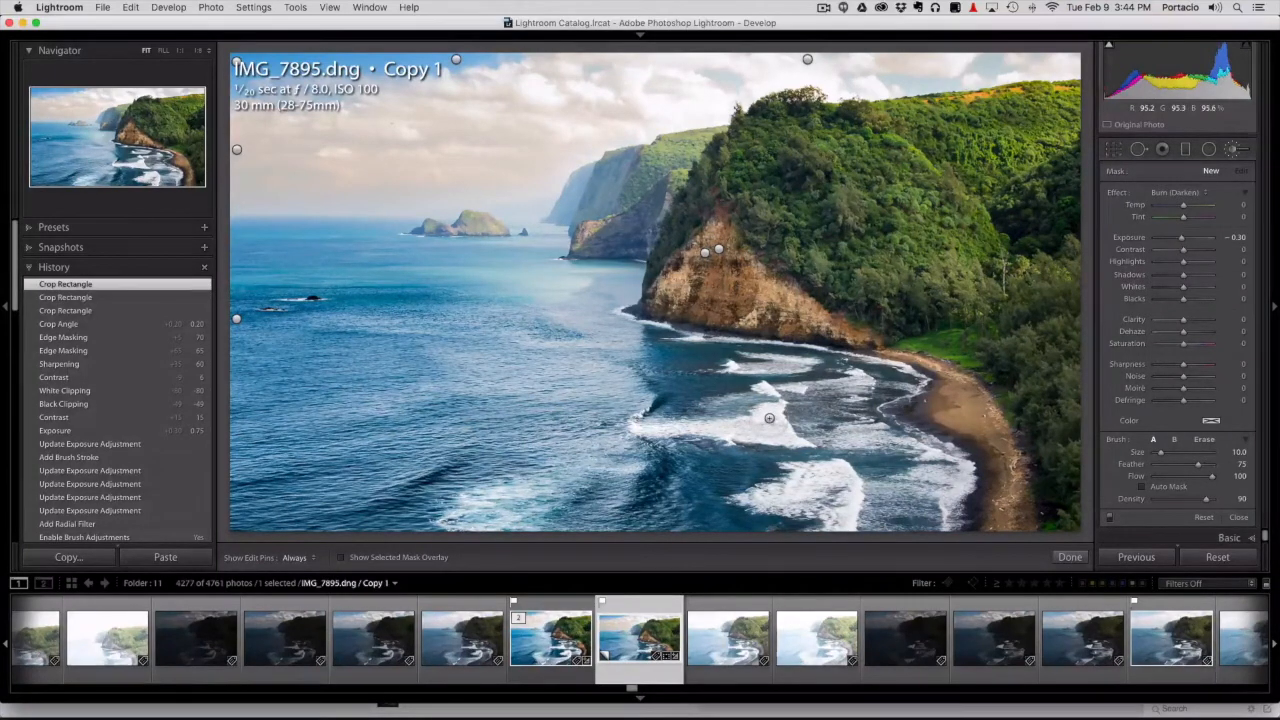
scroll(769, 418, "down", 3)
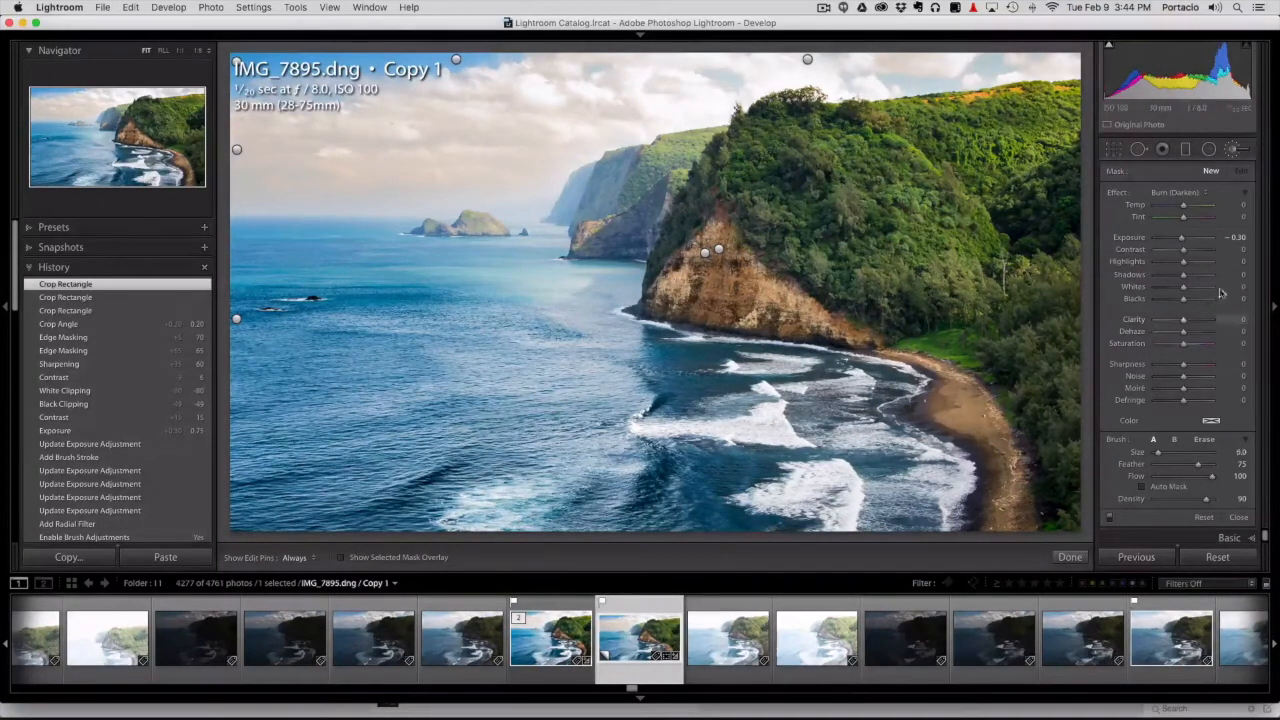
left_click_drag(1187, 243, 1201, 241)
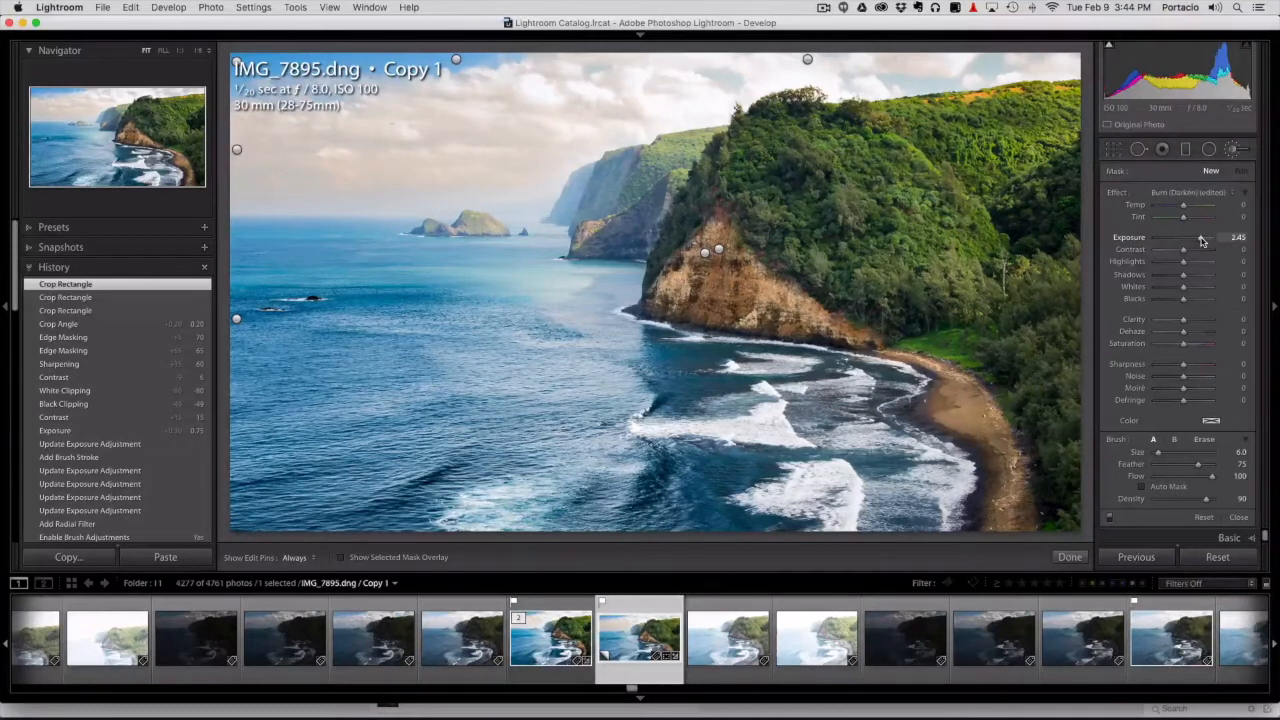
mouse_move(773, 411)
left_mouse_down()
mouse_move(784, 444)
mouse_move(840, 487)
mouse_move(834, 511)
left_mouse_up()
Try painting the small wave near the cliff with brush size 0.1, and undo that stroke
key("bracketleft")
key("bracketleft")
key("bracketleft")
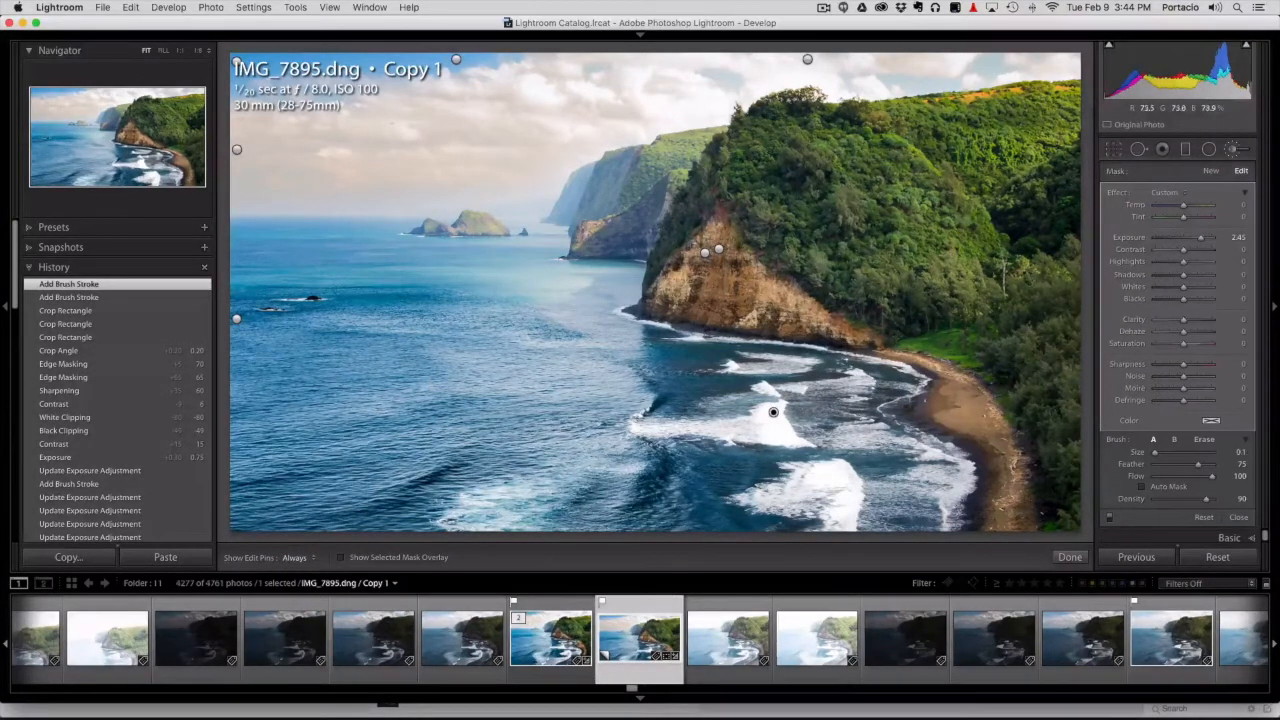
left_click_drag(764, 360, 802, 362)
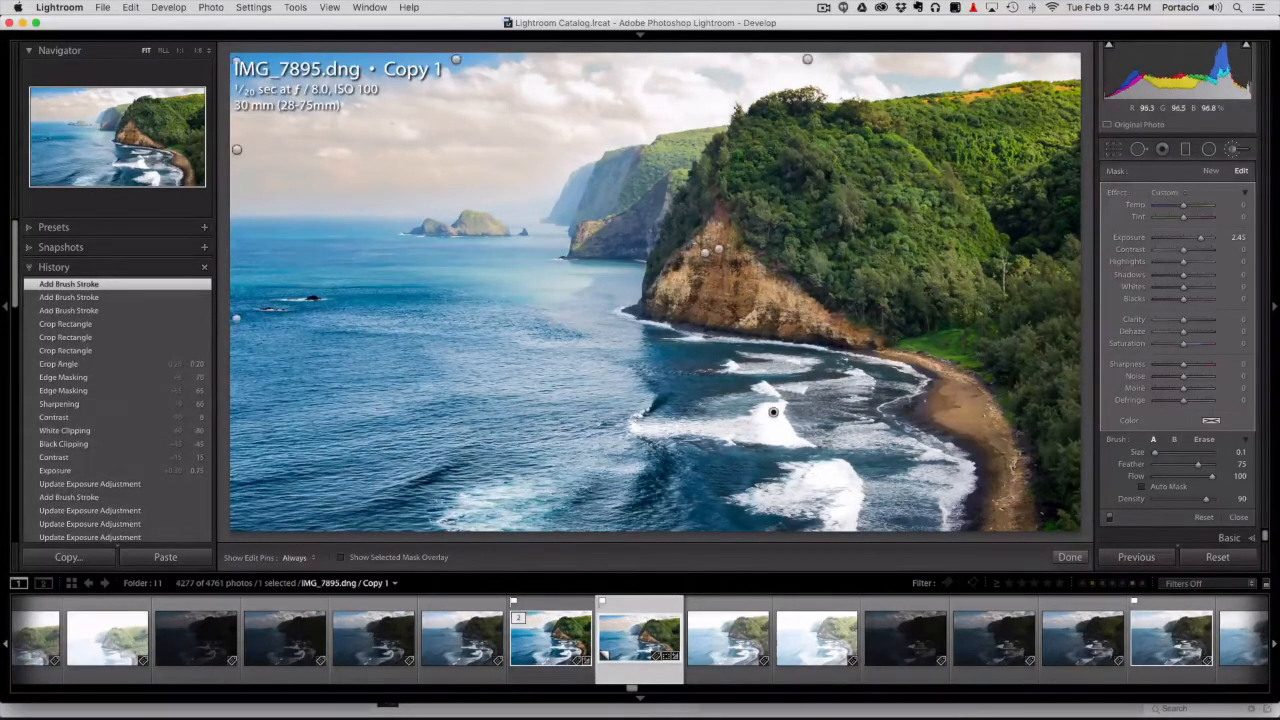
key("super+z")
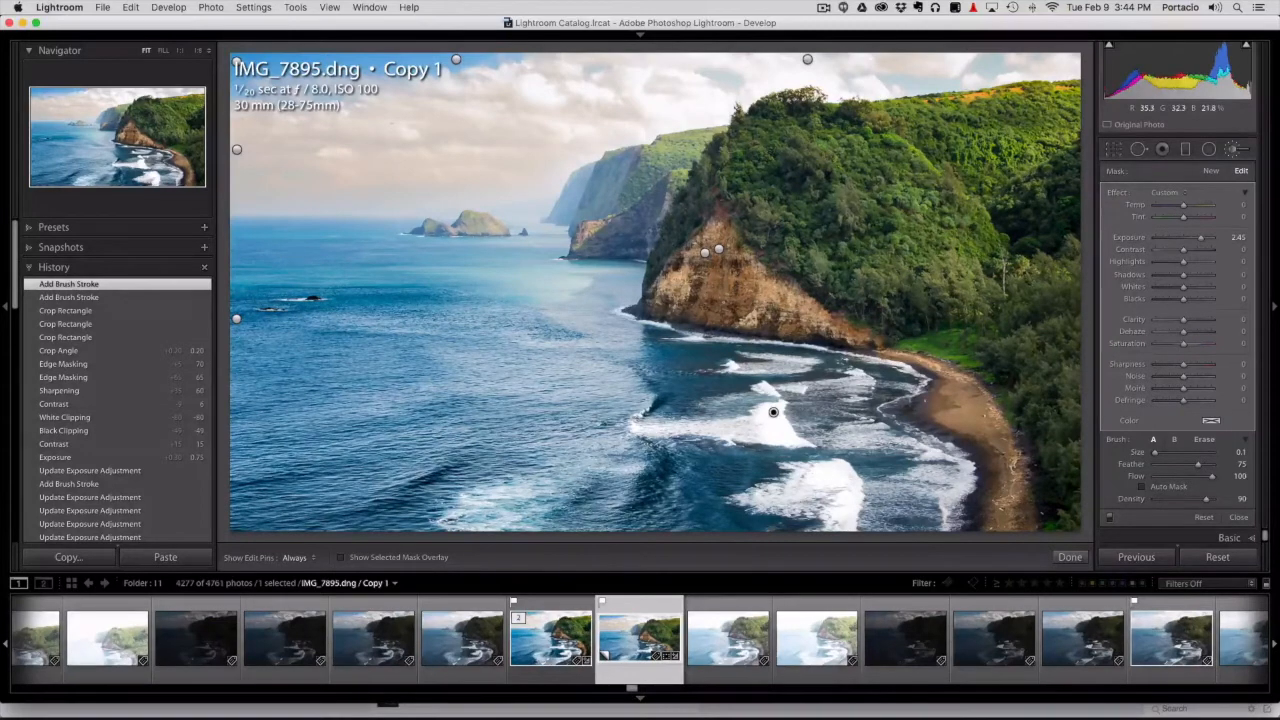
Enlarge the brush to size 3.0 and paint the remaining white surf near the cliff, in the middle and along the beach
key("]")
key("]")
key("]")
key("bracketleft")
key("h")
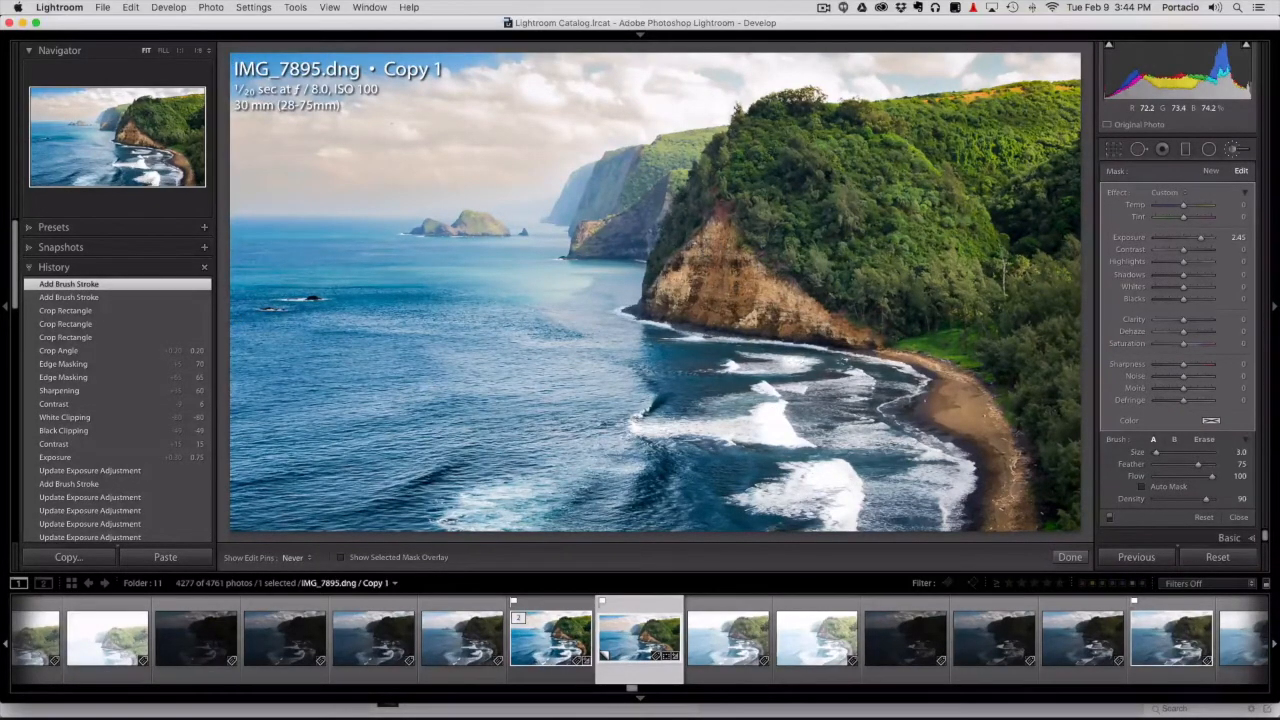
left_click_drag(788, 366, 803, 366)
key("h")
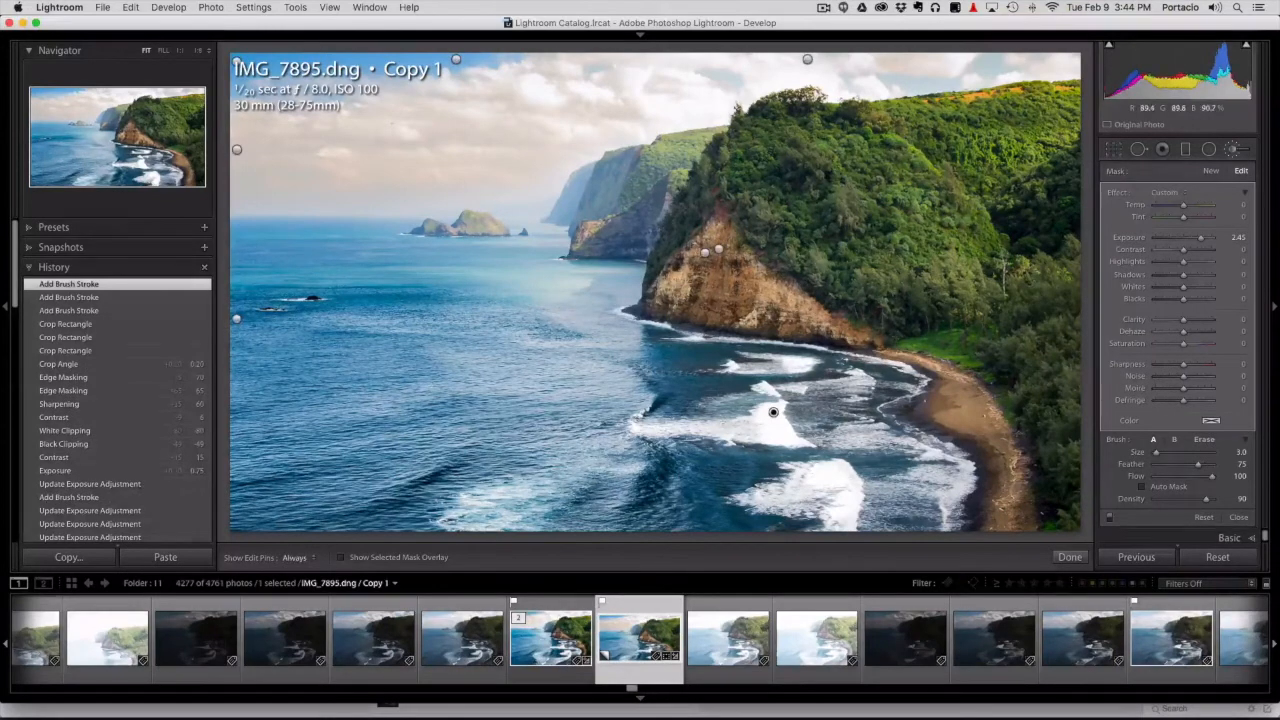
left_click_drag(687, 427, 752, 434)
key("h")
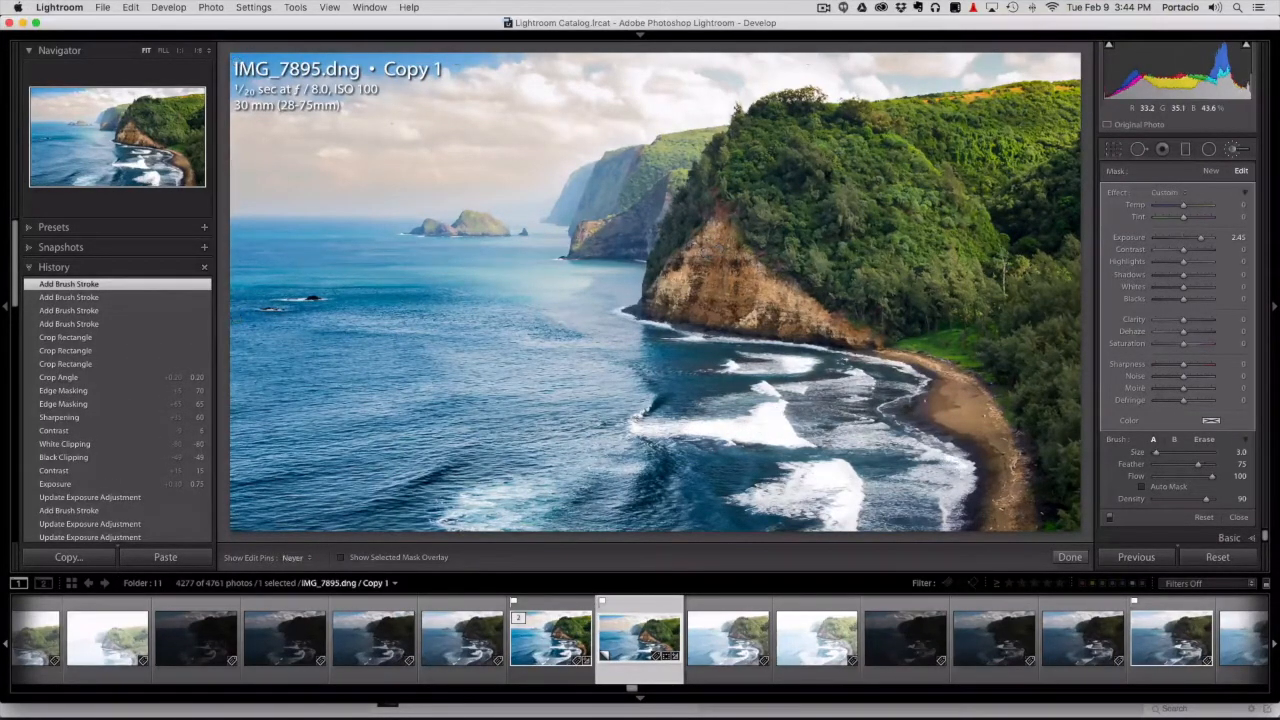
mouse_move(950, 511)
left_mouse_down()
mouse_move(957, 479)
mouse_move(938, 461)
left_mouse_up()
key("h")
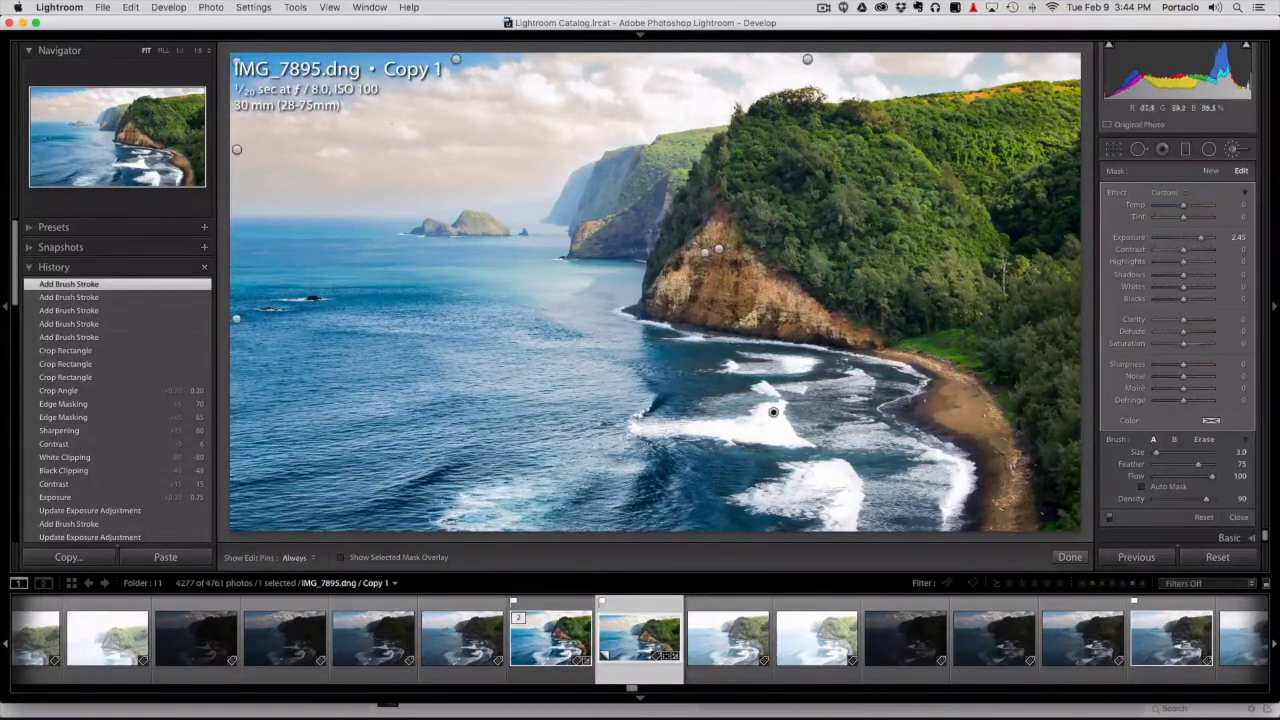
key("h")
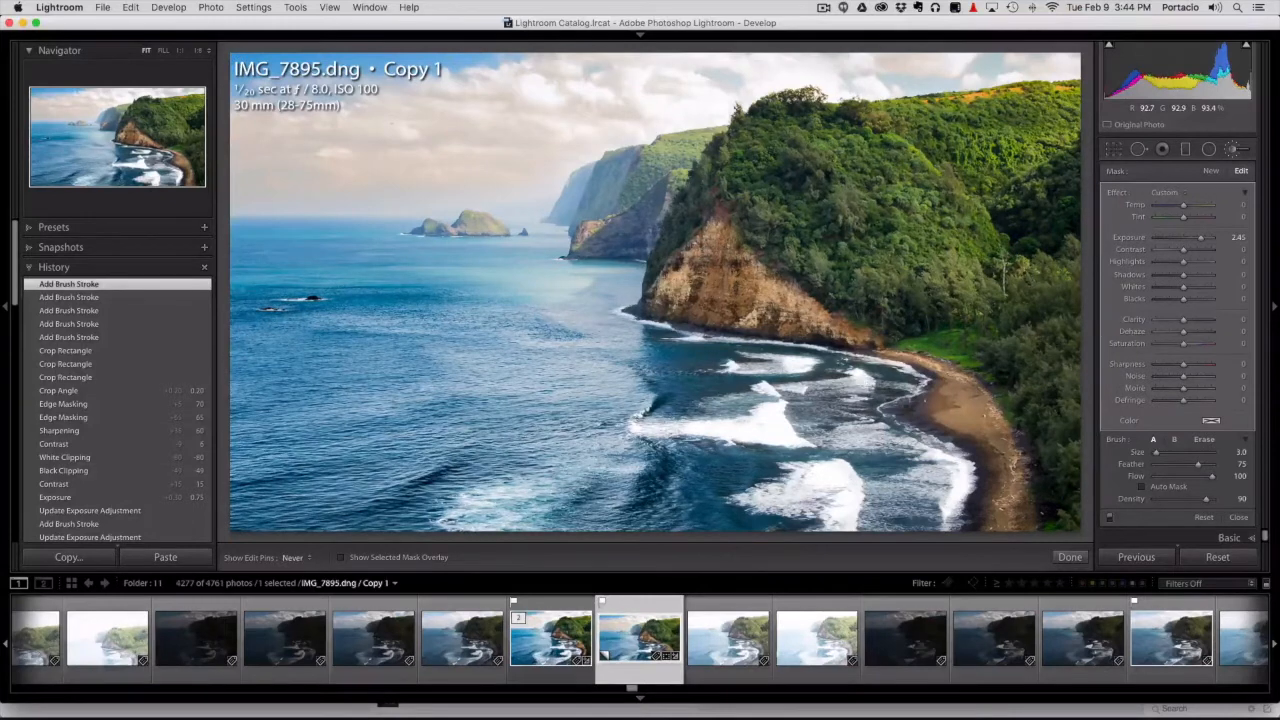
Reset the wave mask's Exposure and raise it to 1.00
double_click(1135, 241)
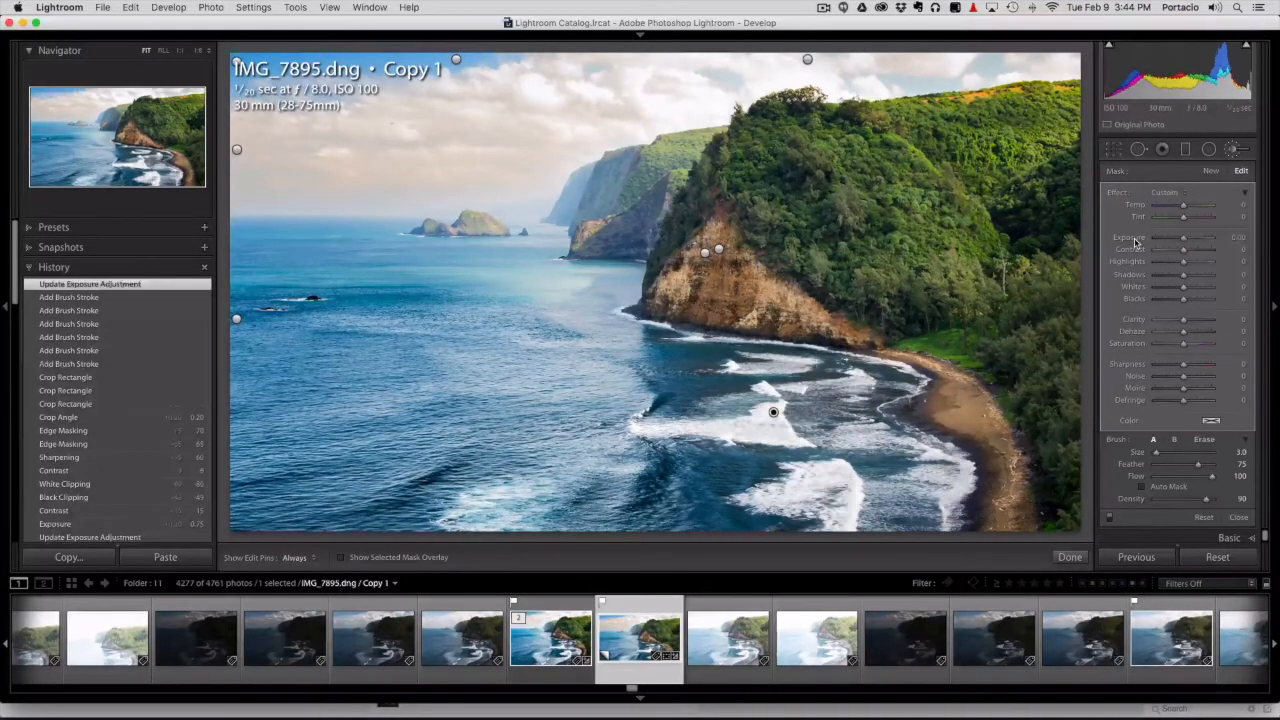
left_click(1232, 238)
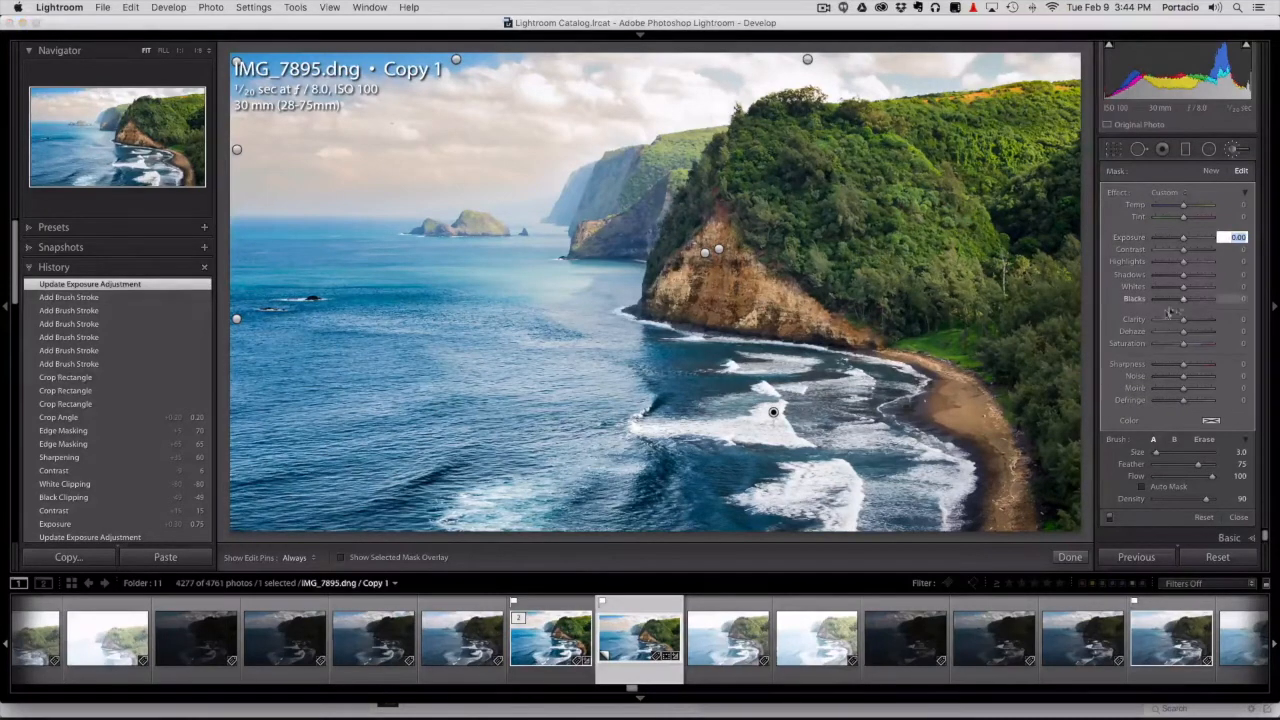
key("Up")
key("Up")
key("Up")
key("Up")
key("Up")
key("Up")
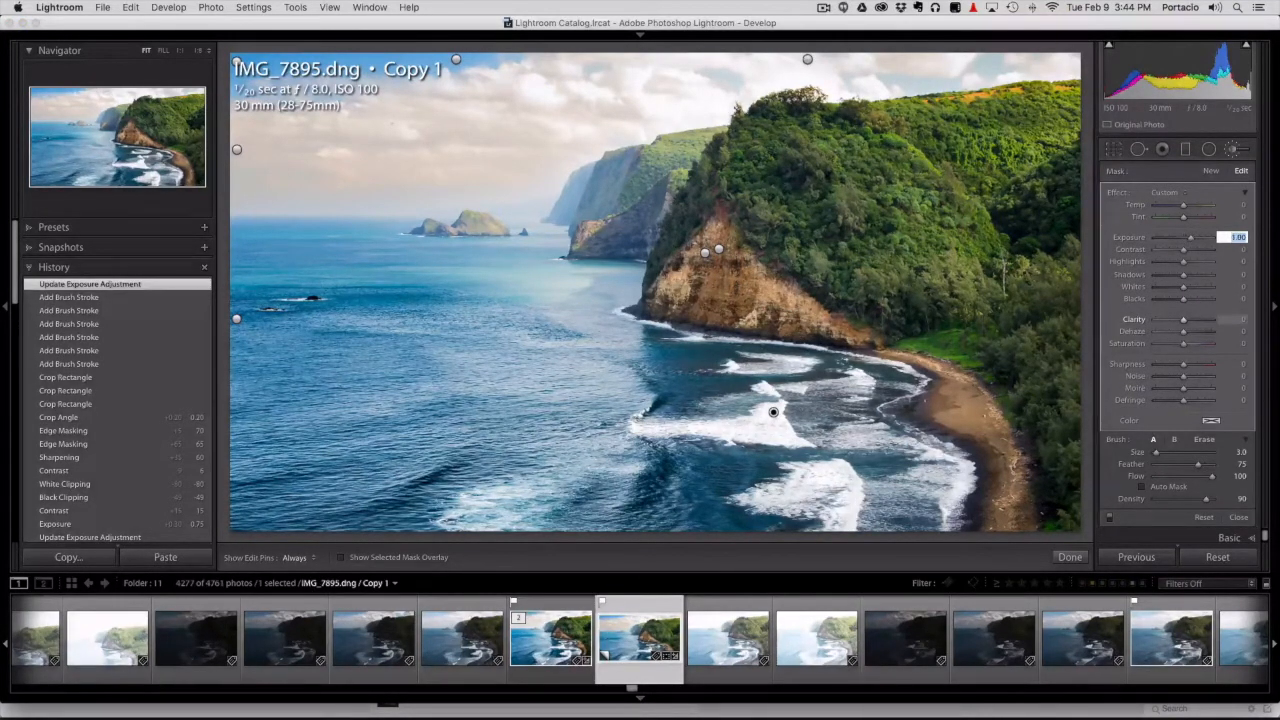
Compare the photo with and without the brush adjustments, leaving them enabled
left_click(1109, 519)
left_click(1109, 519)
left_click(1109, 519)
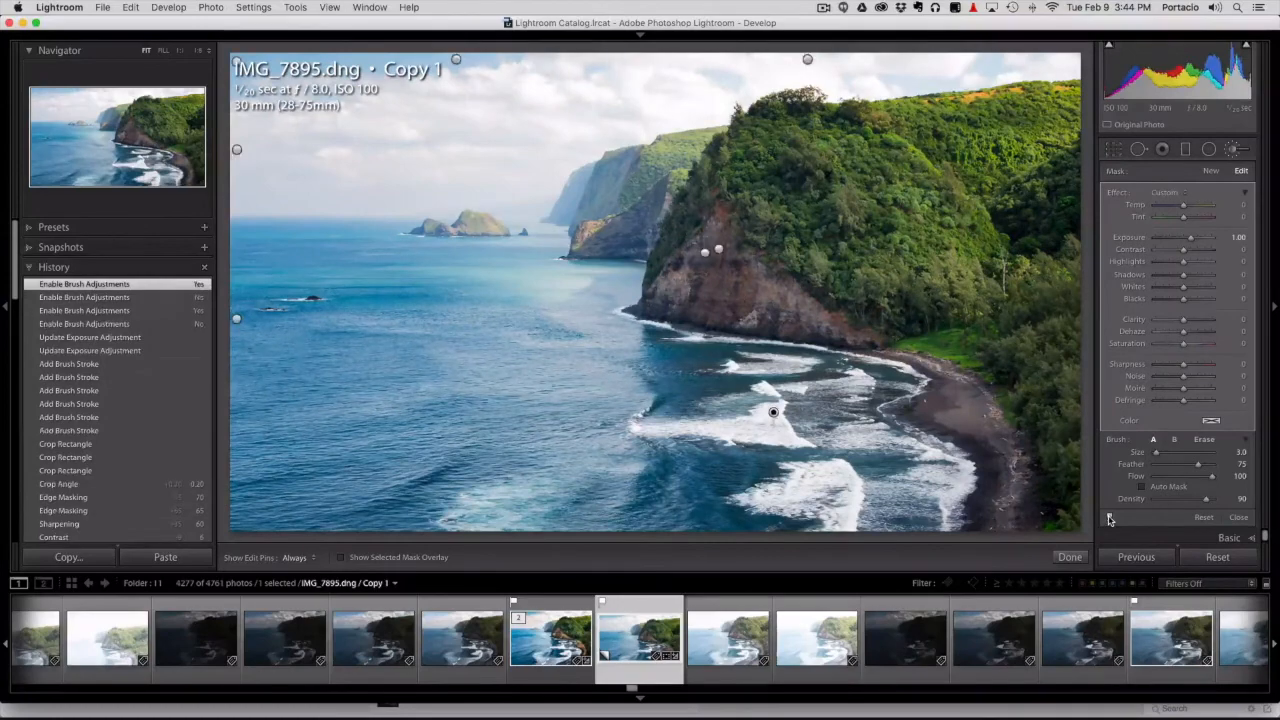
Recheck the photo with the brush adjustments off and on, leave them enabled and close the adjustment brush
left_click(1109, 519)
left_click(1109, 519)
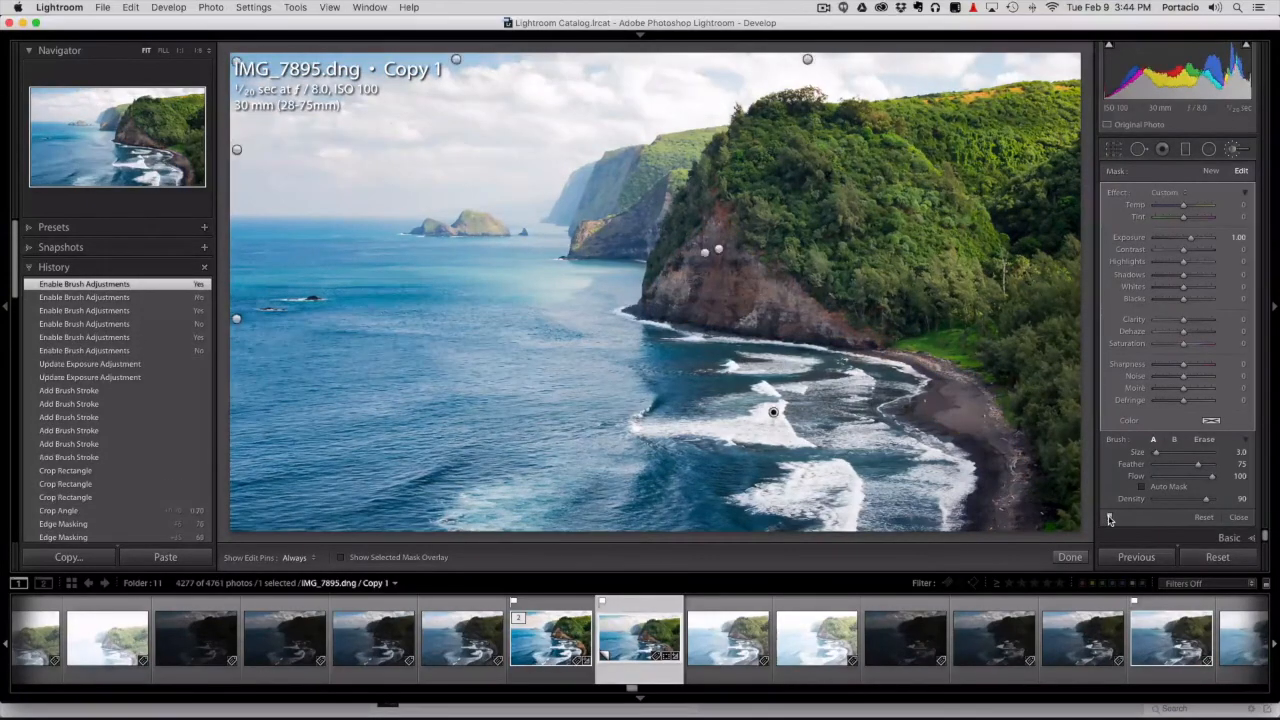
left_click(1109, 519)
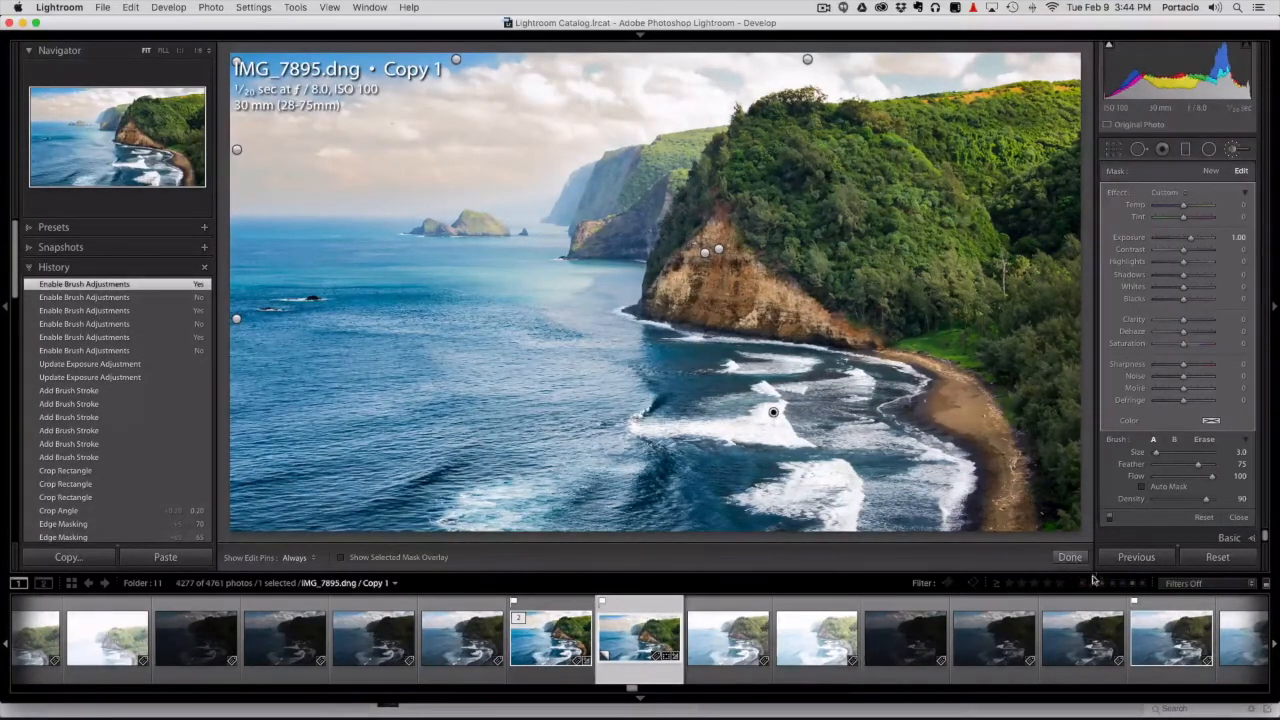
left_click(1109, 519)
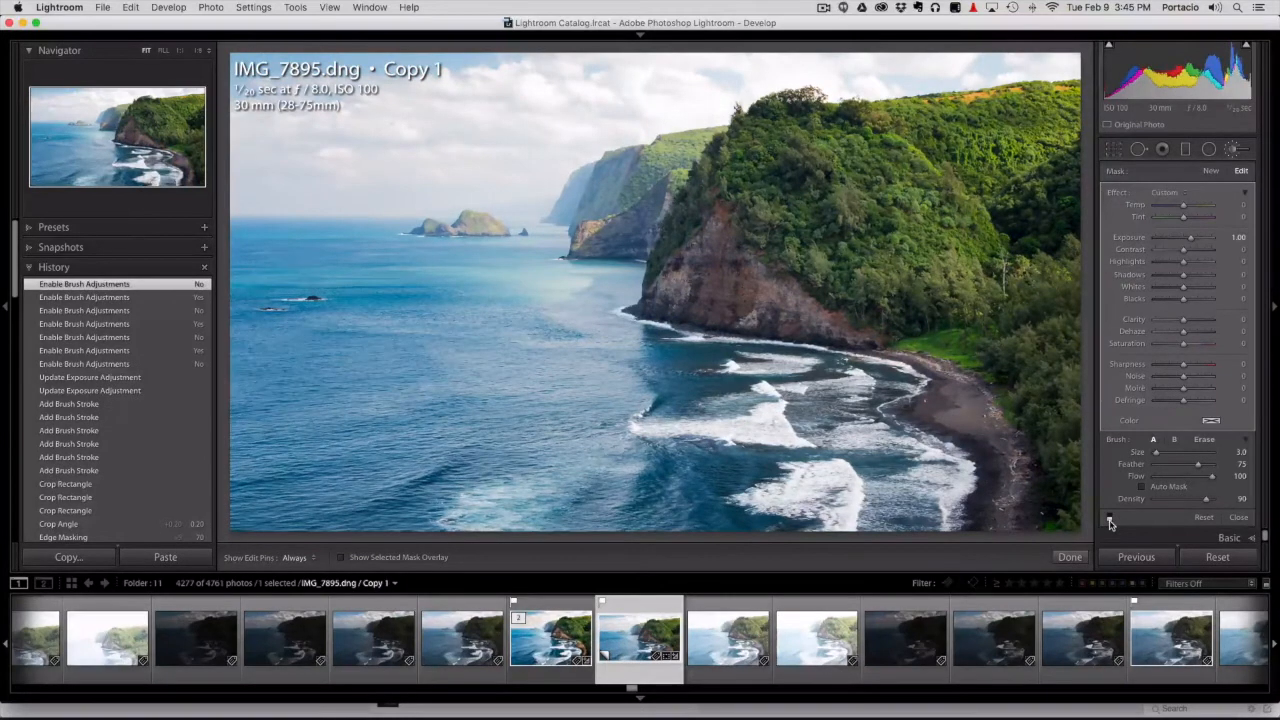
left_click(1109, 519)
left_click(1234, 150)
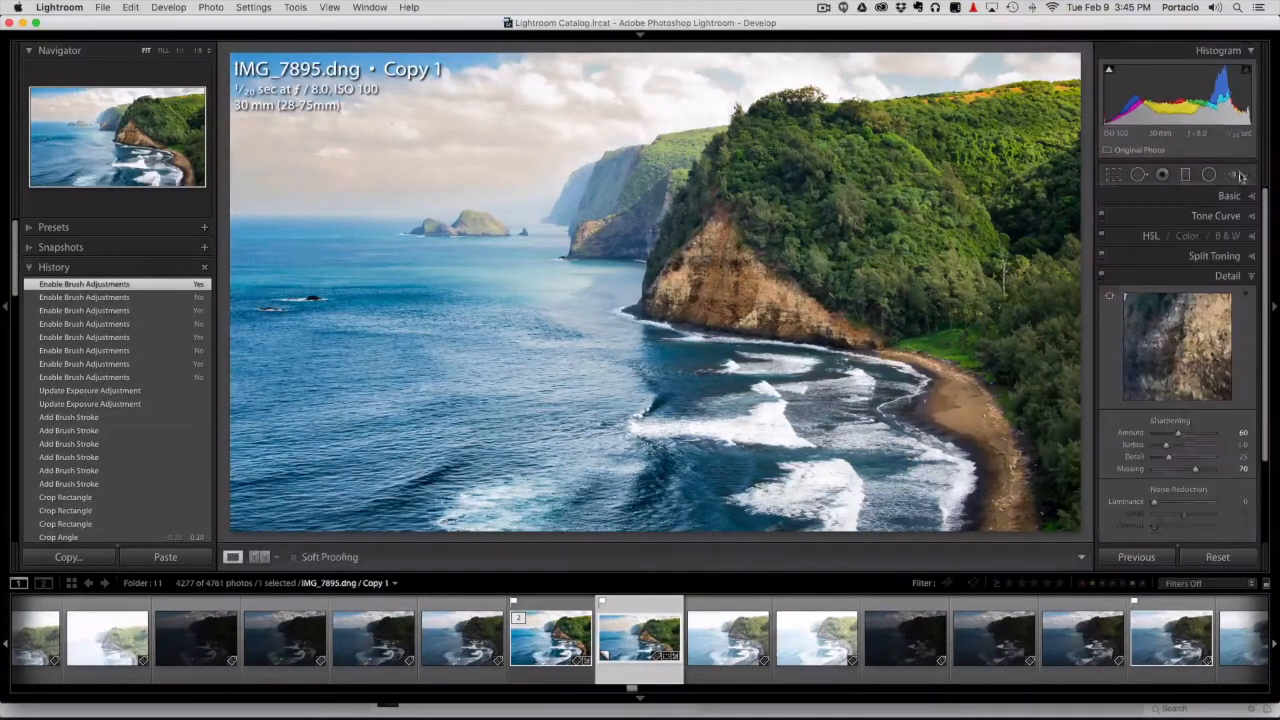
left_click(1230, 197)
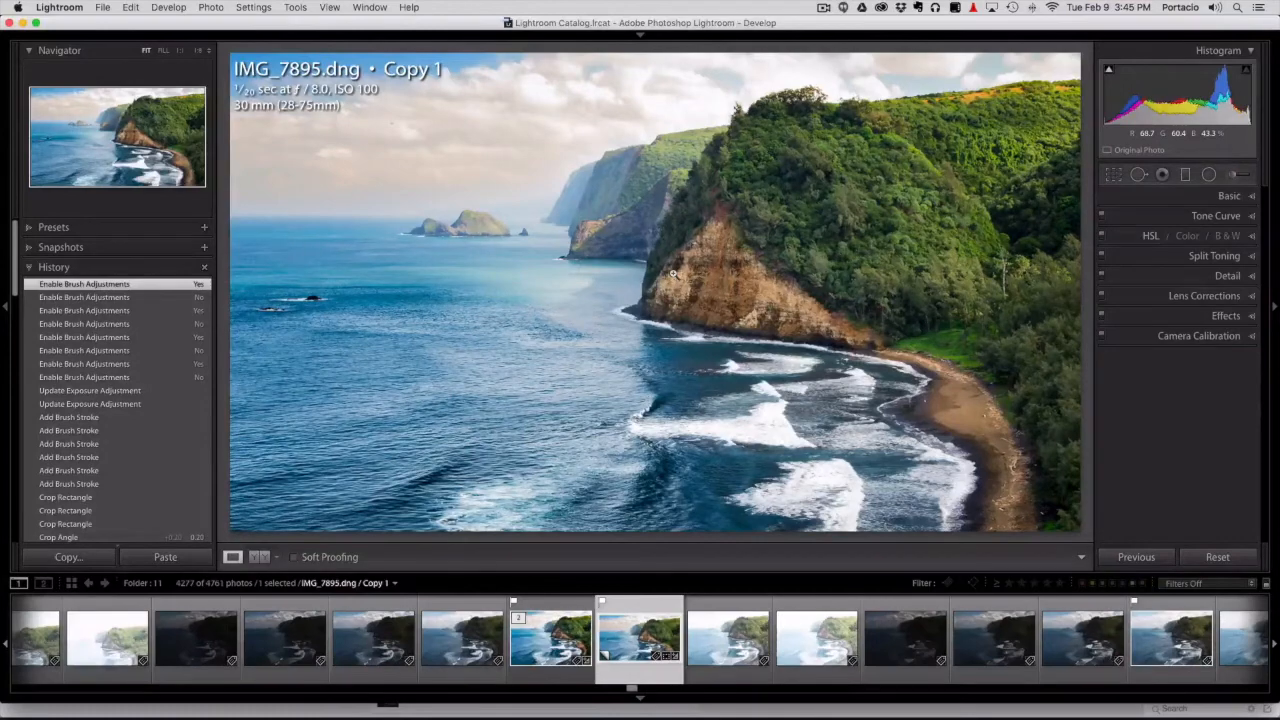
Compare the edited Copy 1 with its before state and with the before view of the original IMG_7895.dng, returning to Copy 1
key("backslash")
key("backslash")
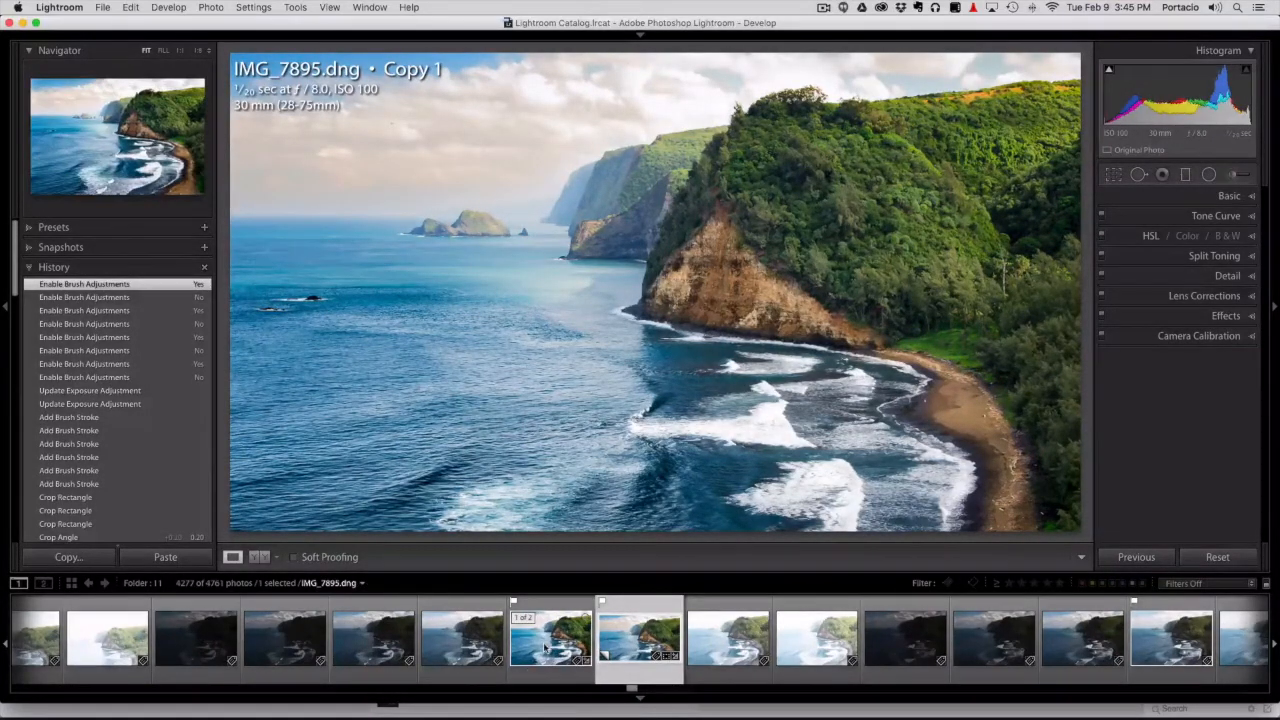
left_click(545, 648)
key("backslash")
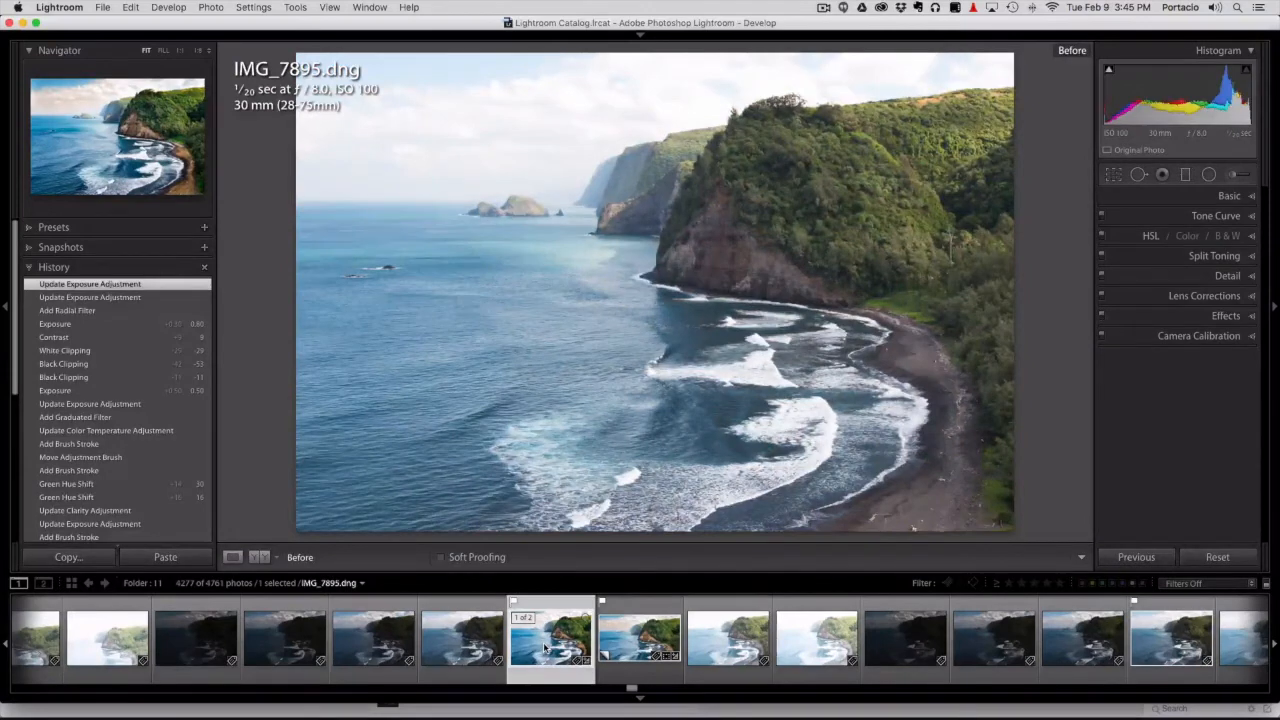
left_click(636, 646)
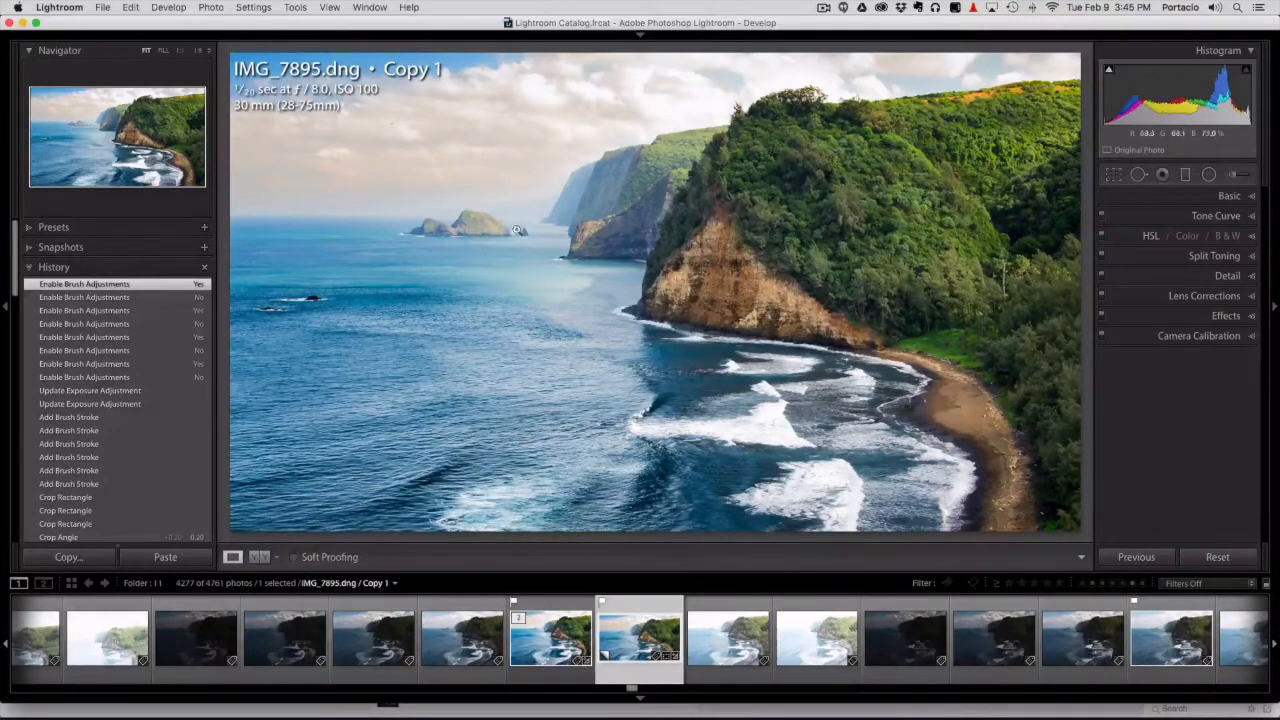
Paint a new brush mask over the two distant islands with the mask overlay shown, using brush sizes 3.0 and 2.0
left_click(1234, 174)
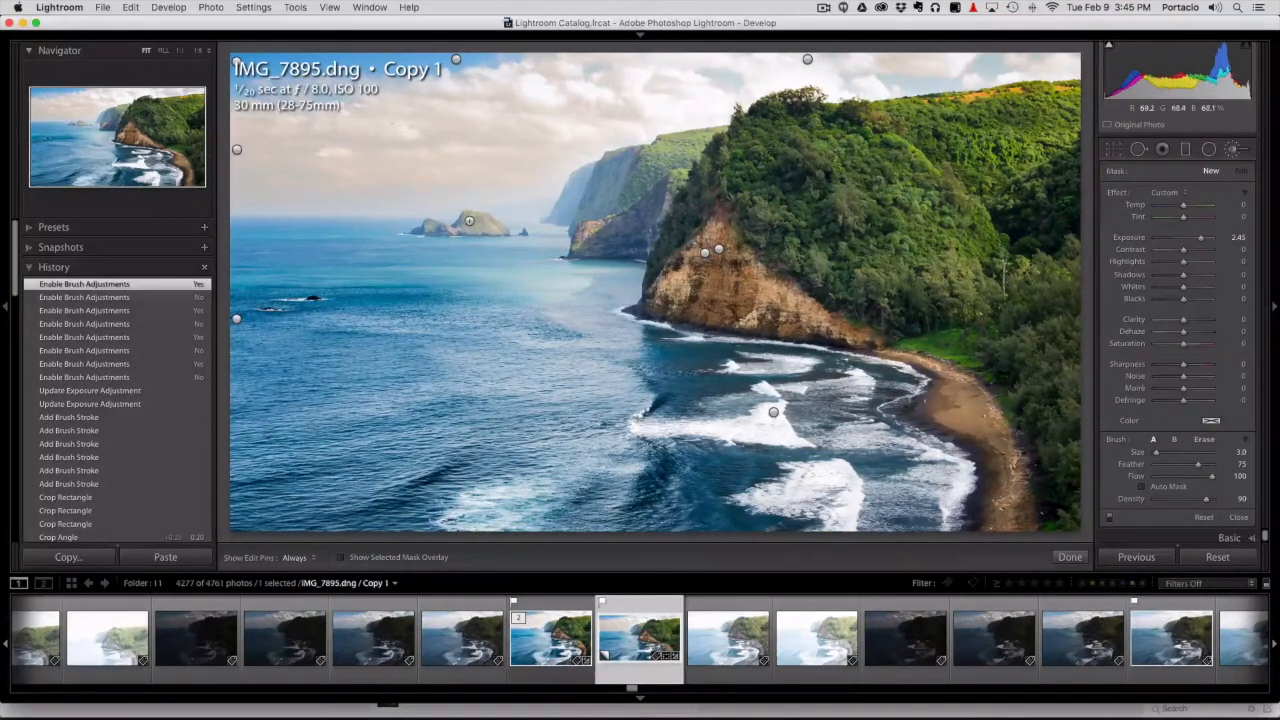
key("o")
key("h")
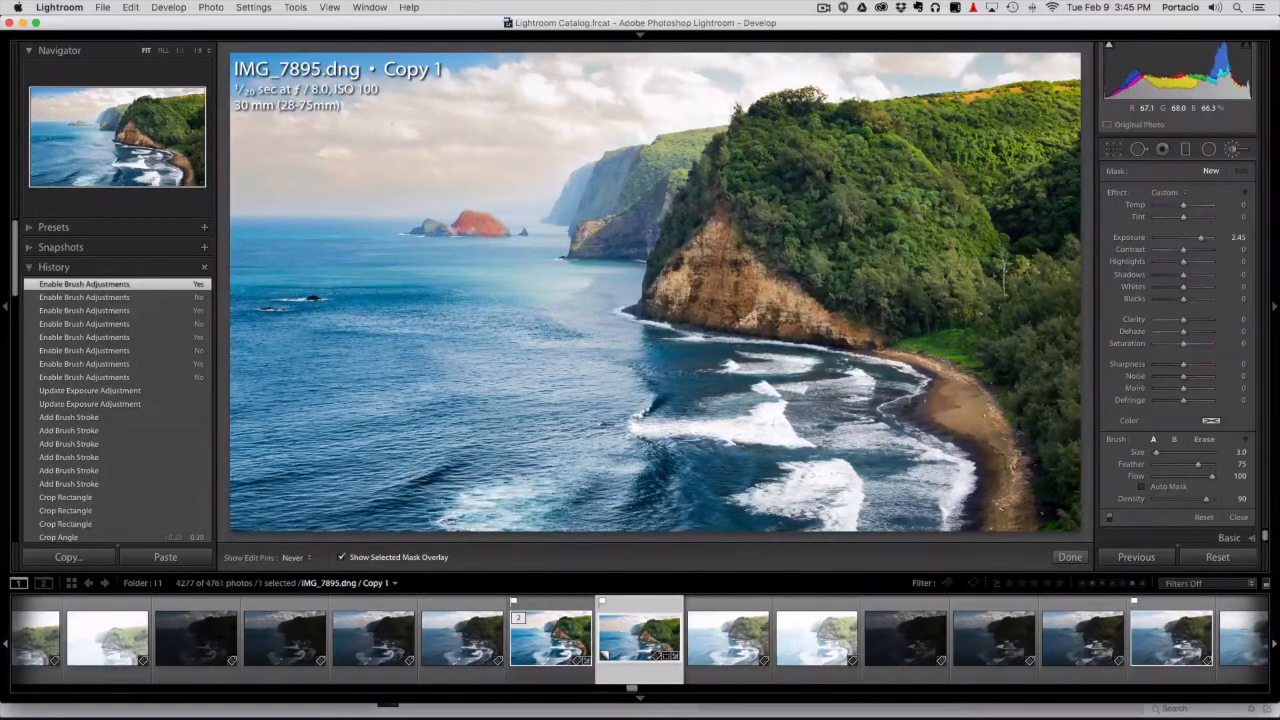
left_click(465, 227)
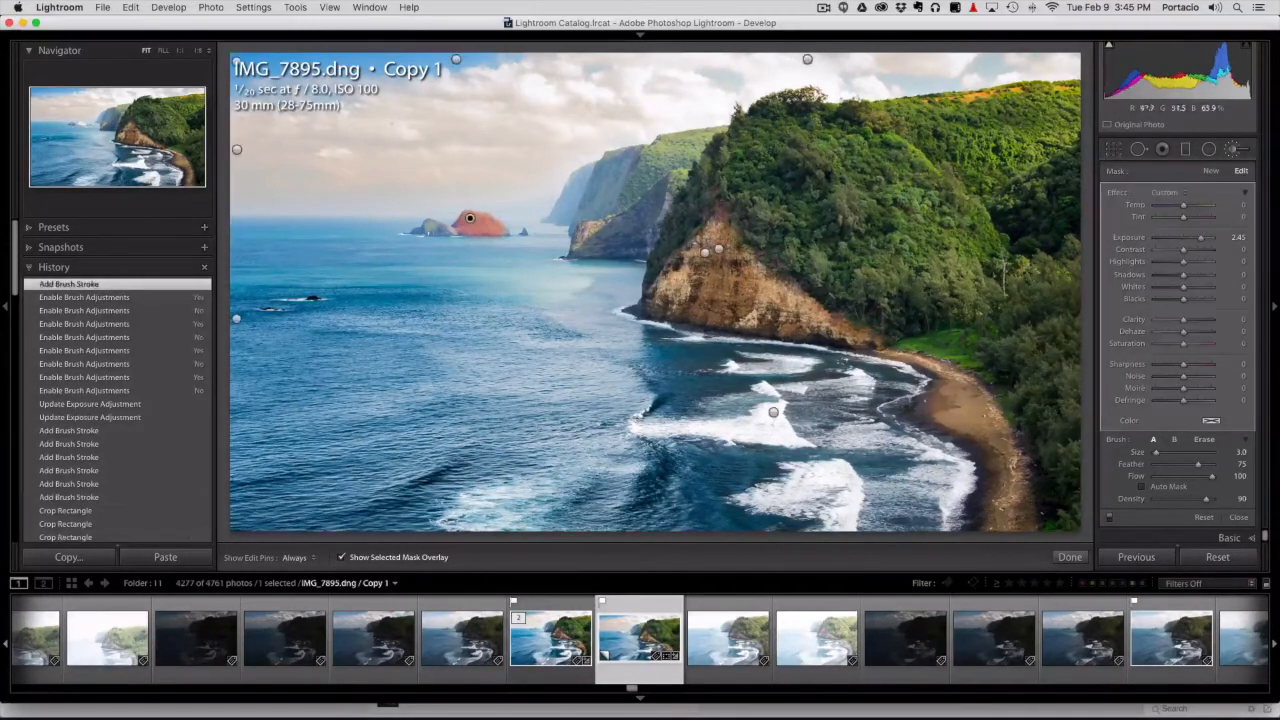
left_click(431, 229)
key("h")
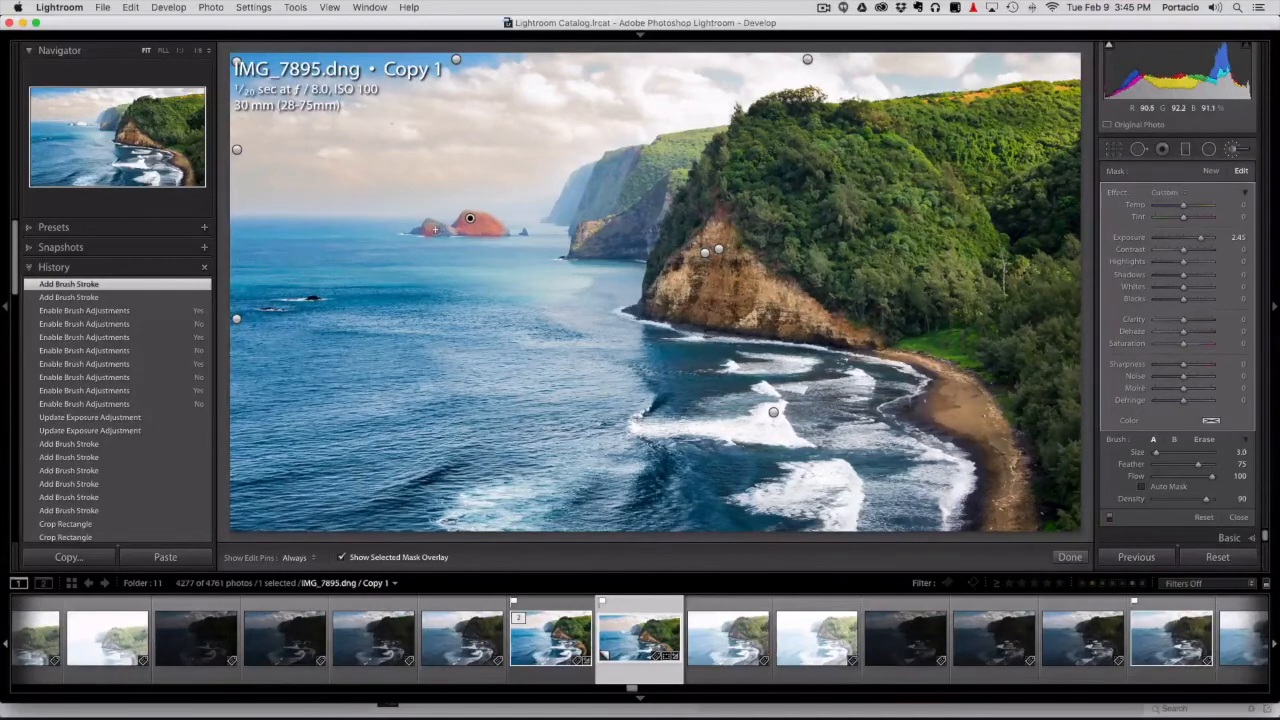
key("bracketleft")
left_click(434, 229)
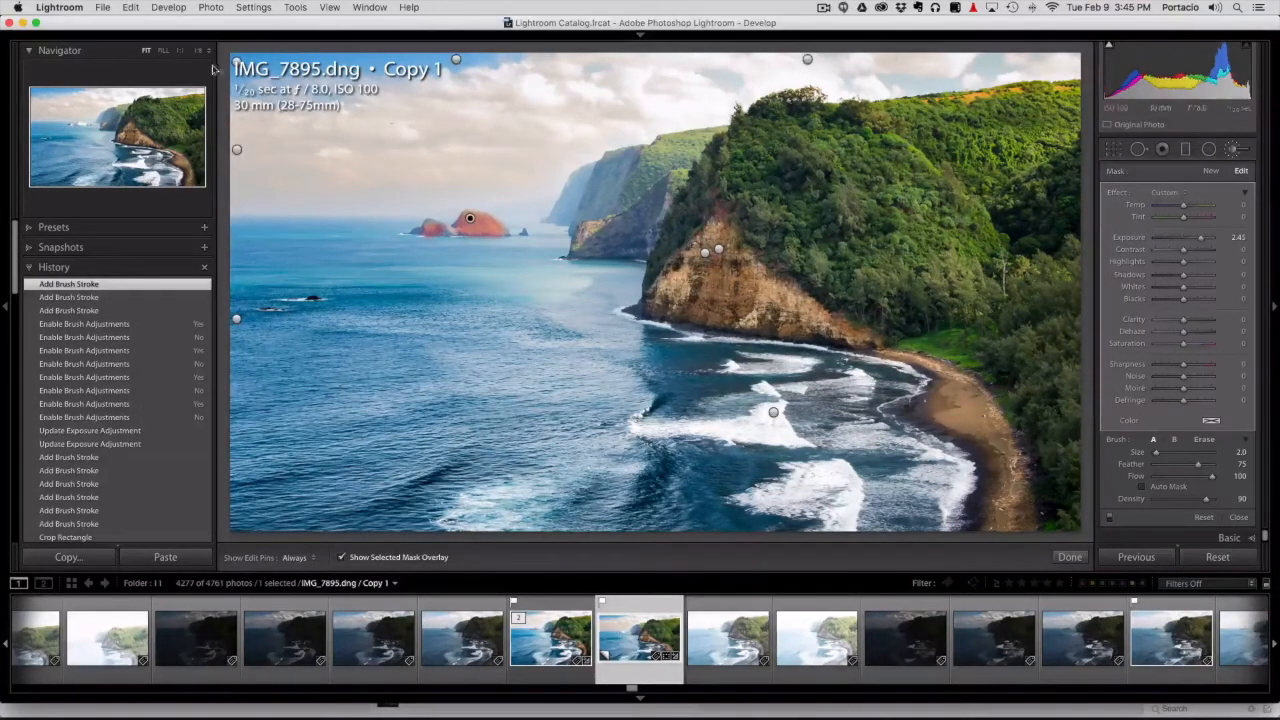
Reset the island mask's Exposure and fill the unpainted gap between the two islands with brush size 6.0
left_click(181, 51)
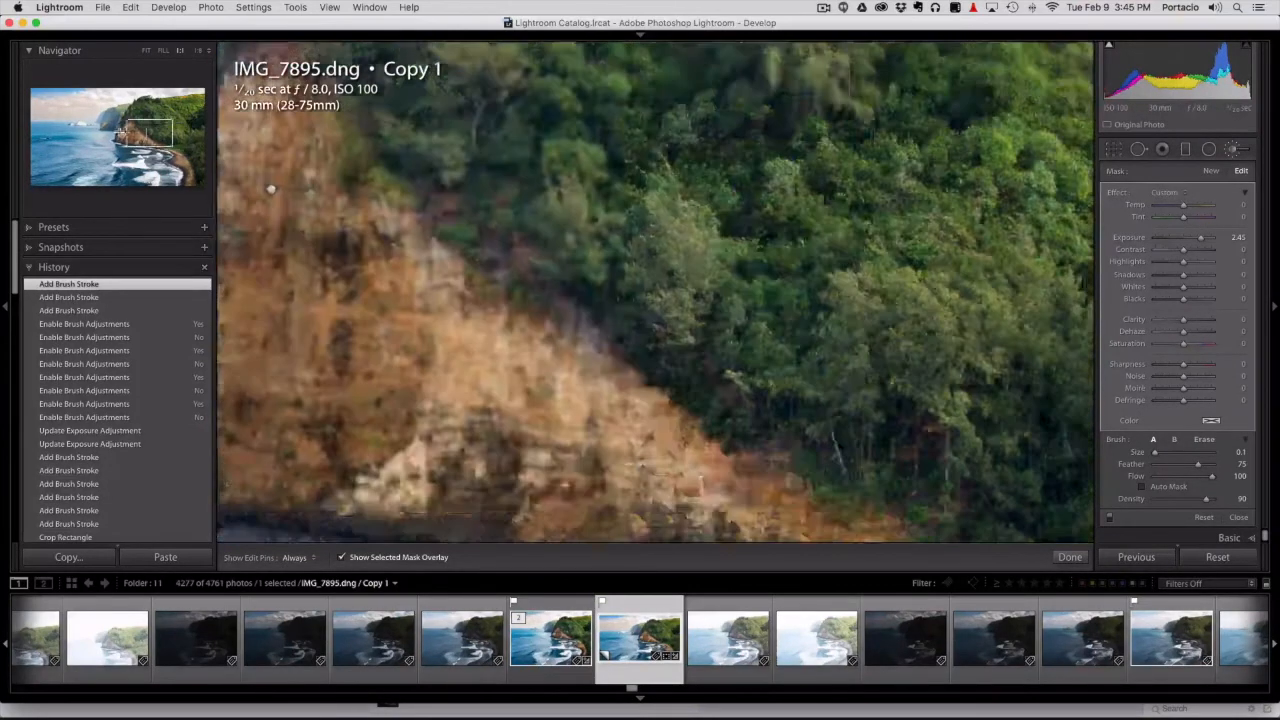
left_click(85, 123)
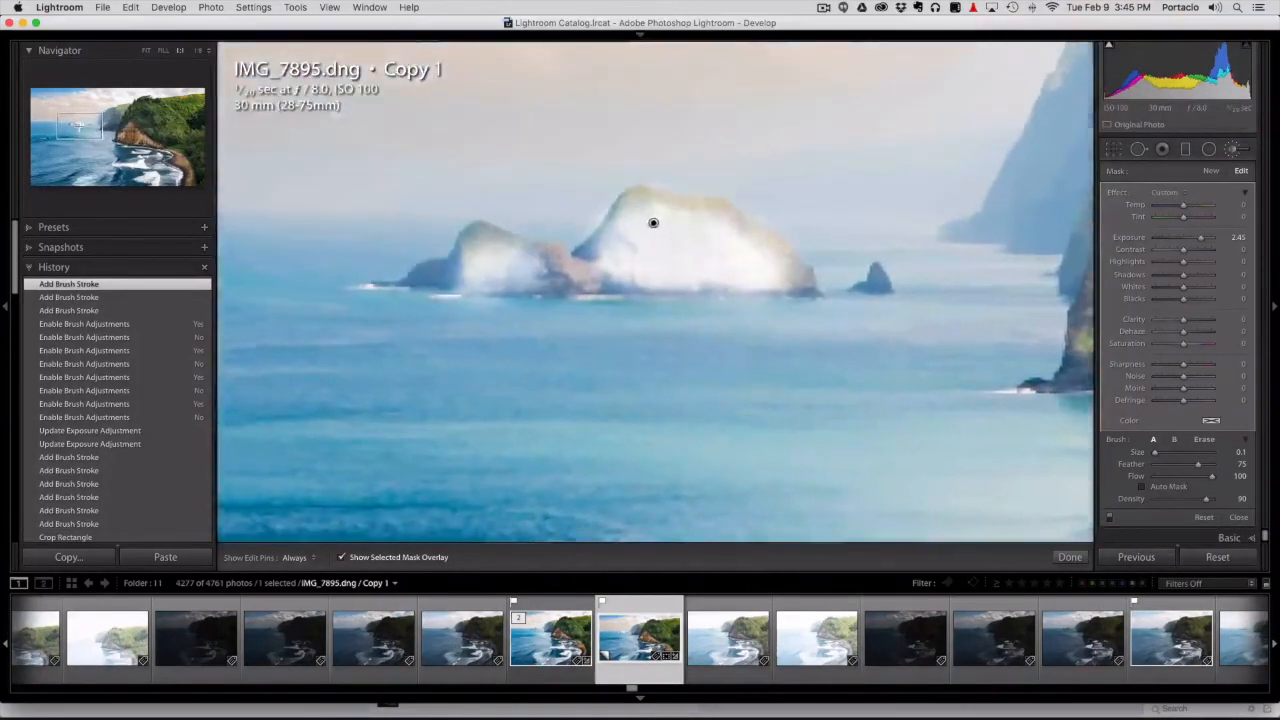
key("shift+o")
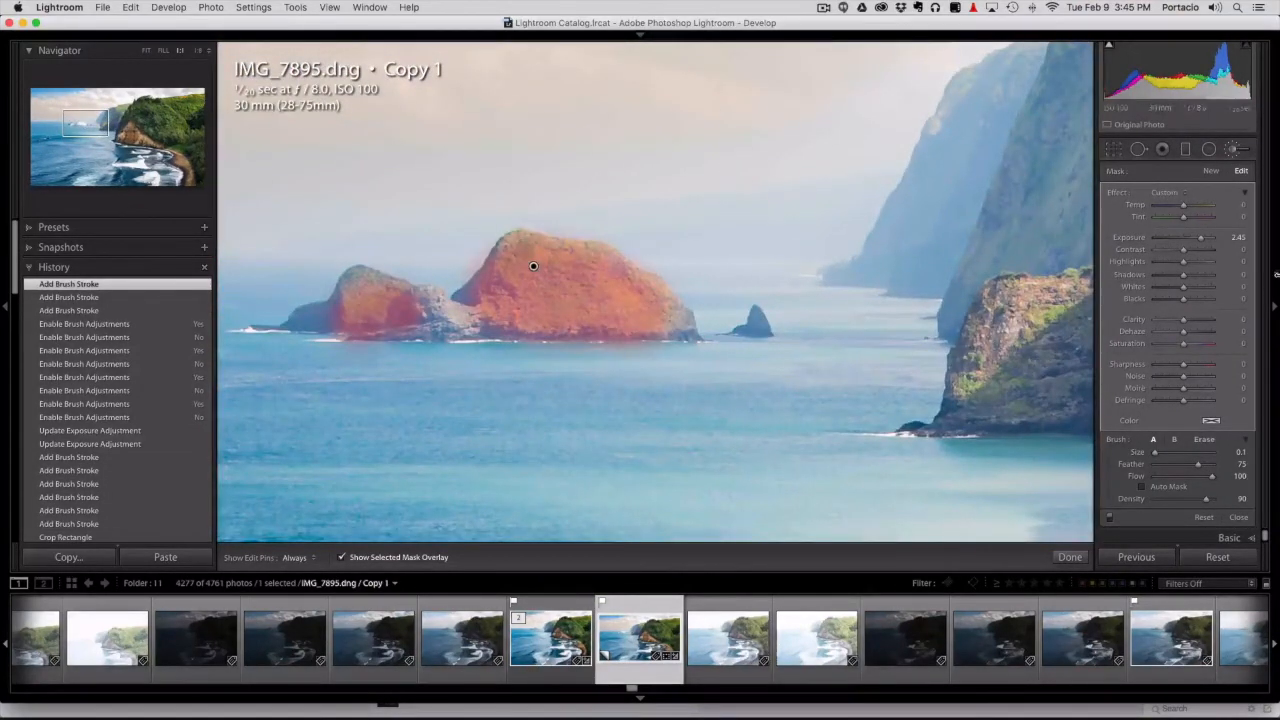
double_click(1128, 238)
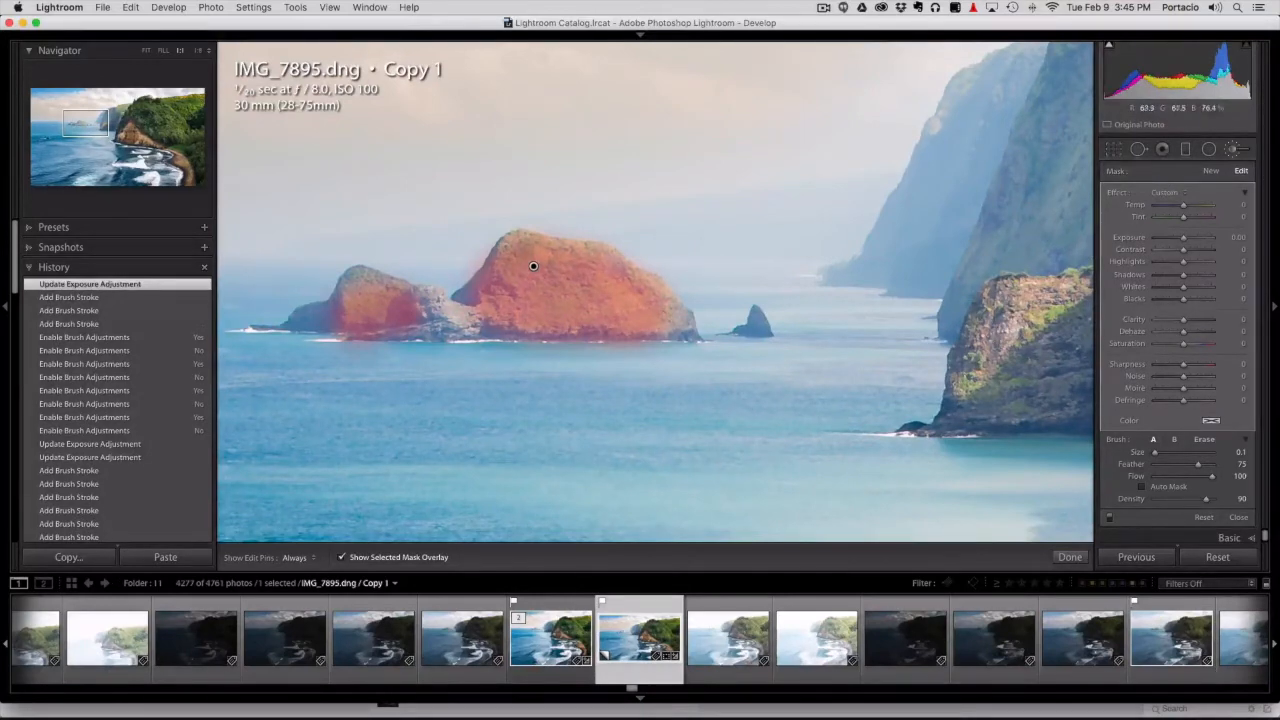
key("bracketright")
key("bracketright")
key("bracketright")
key("h")
left_click_drag(458, 318, 490, 333)
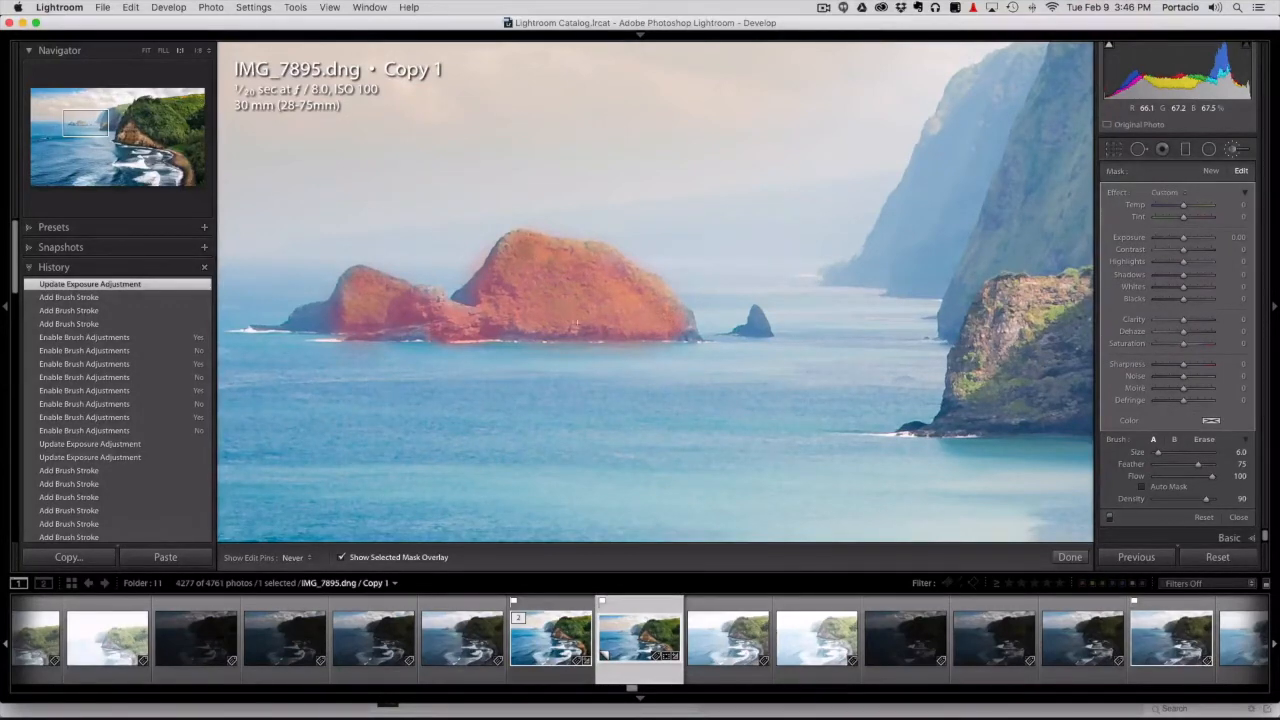
left_click(372, 303)
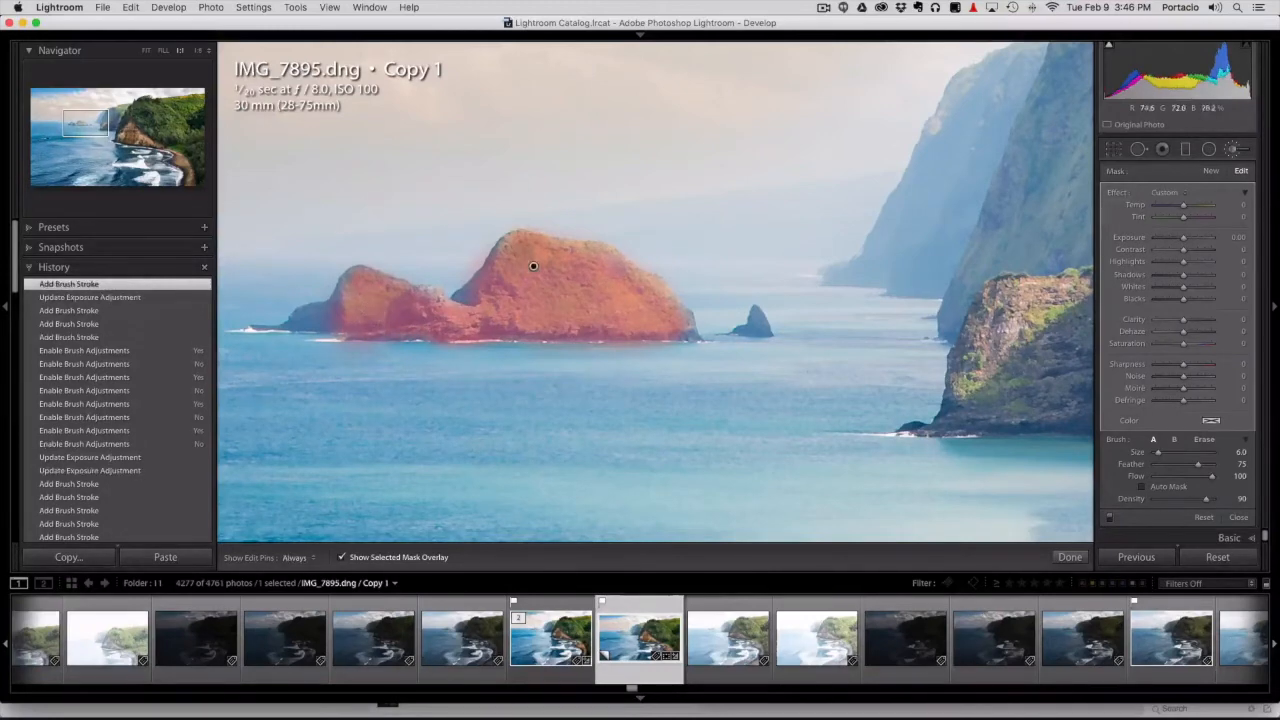
Hide the mask overlay, set the island mask's Dehaze to 28 and Clarity to 11, and close the adjustment brush
key("z")
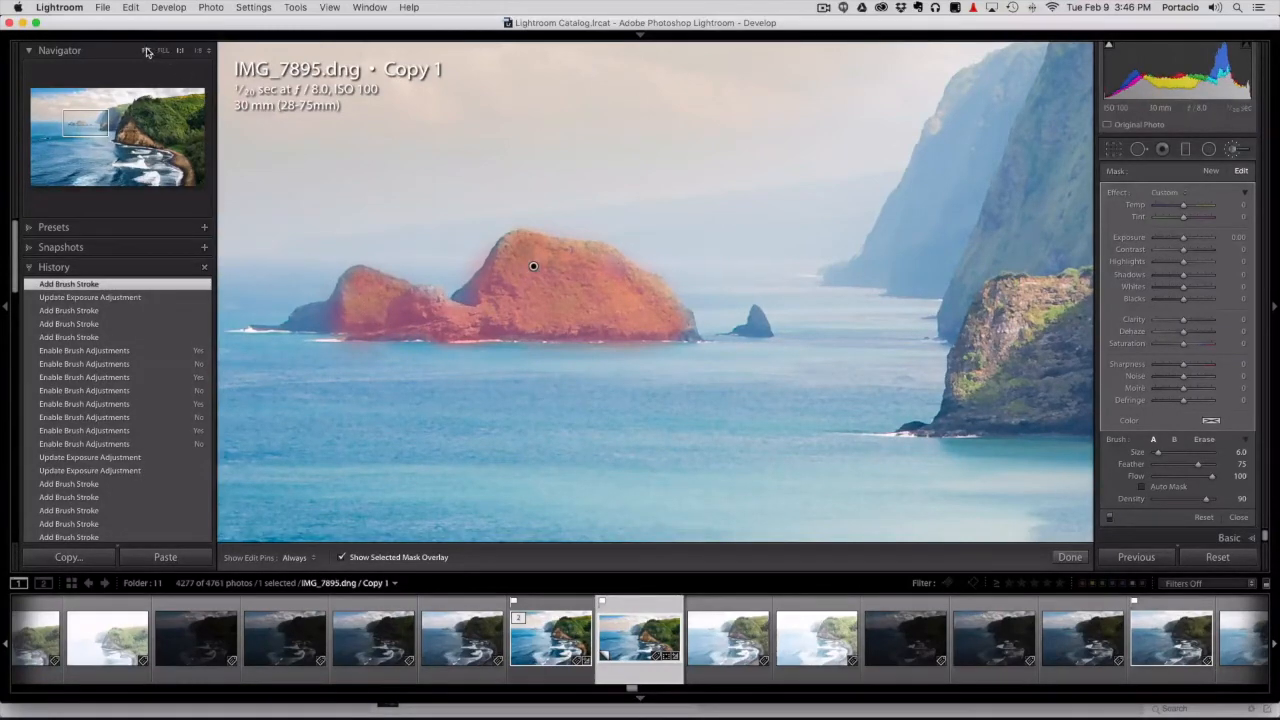
key("o")
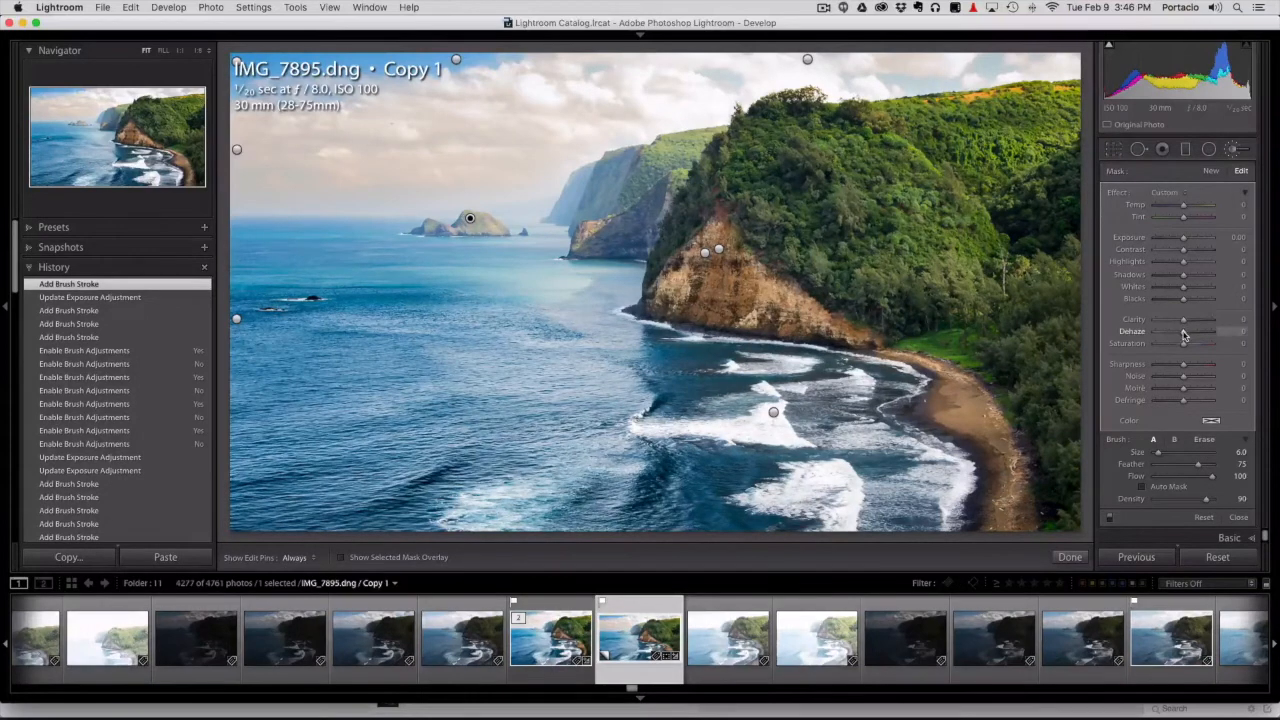
left_click_drag(1184, 335, 1191, 337)
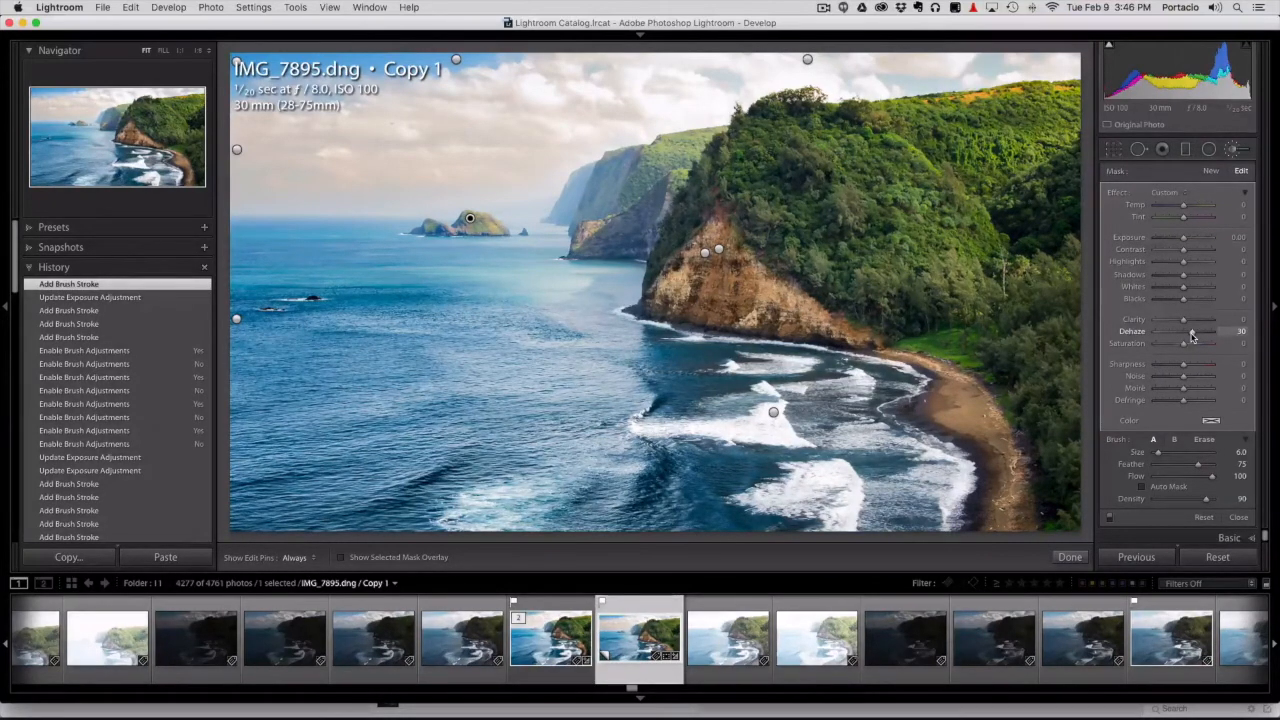
left_click_drag(1192, 337, 1190, 337)
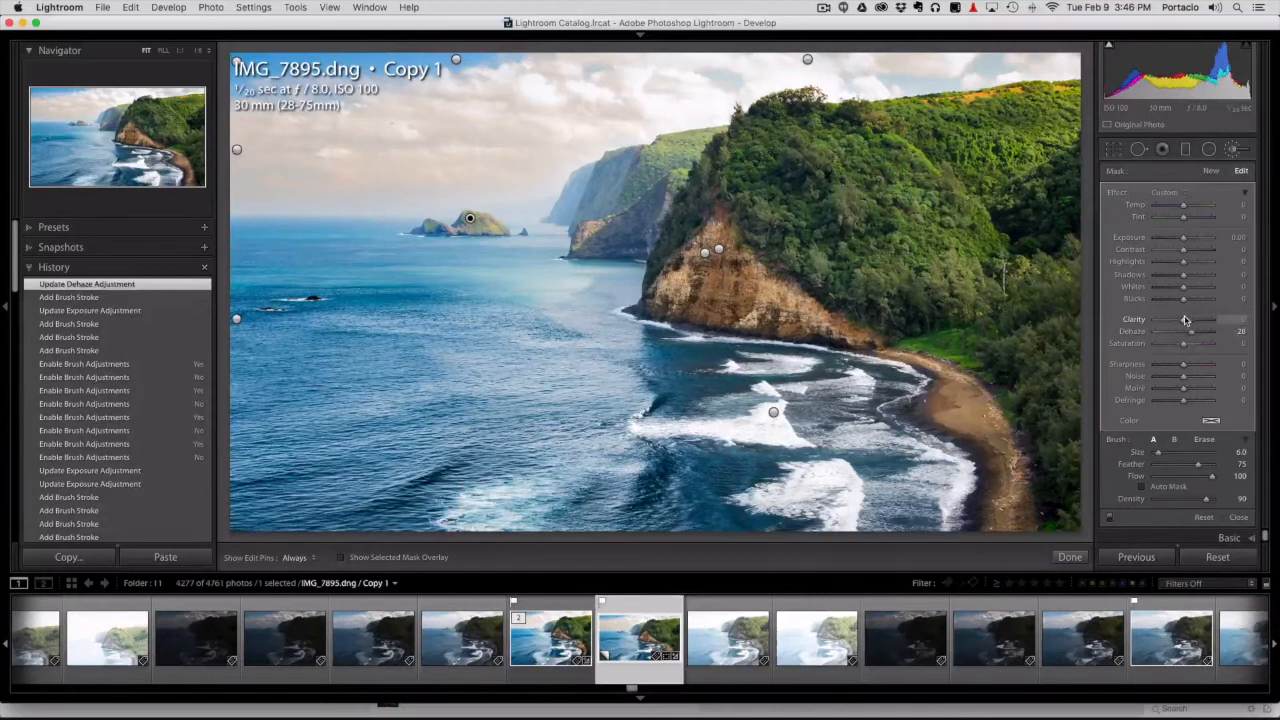
left_click_drag(1188, 320, 1188, 320)
left_click_drag(1188, 320, 1188, 320)
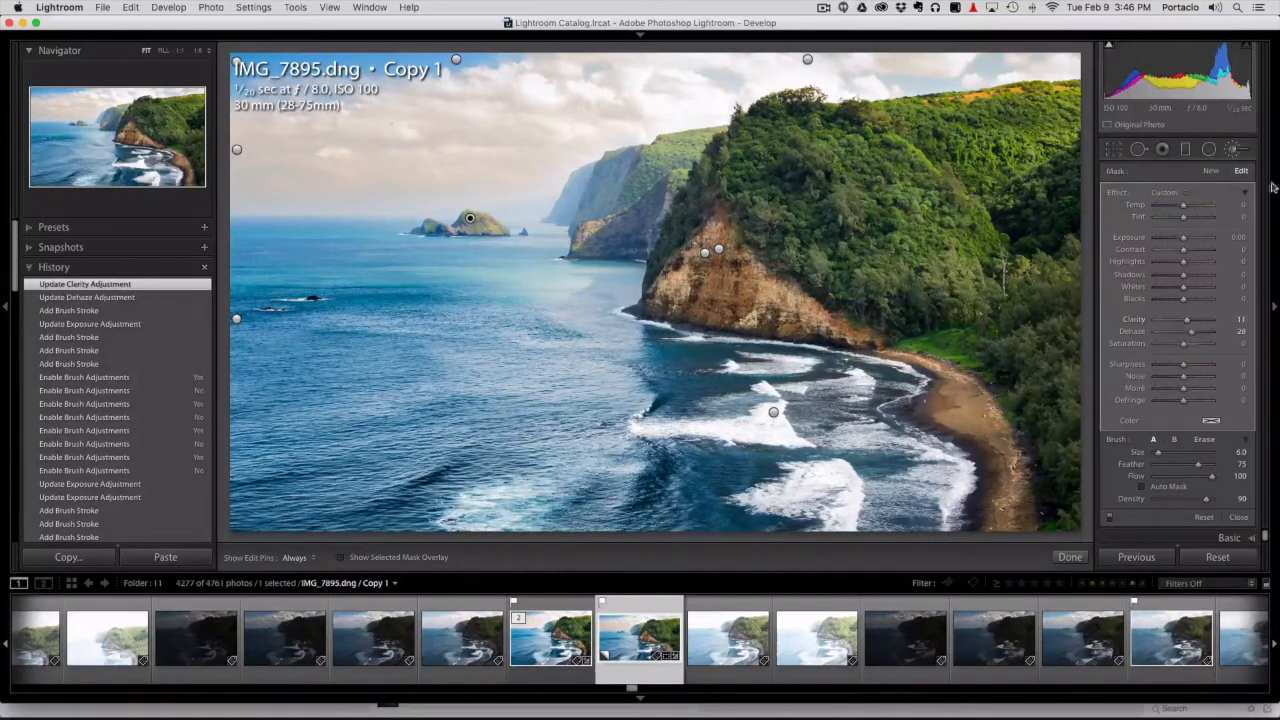
left_click(1234, 152)
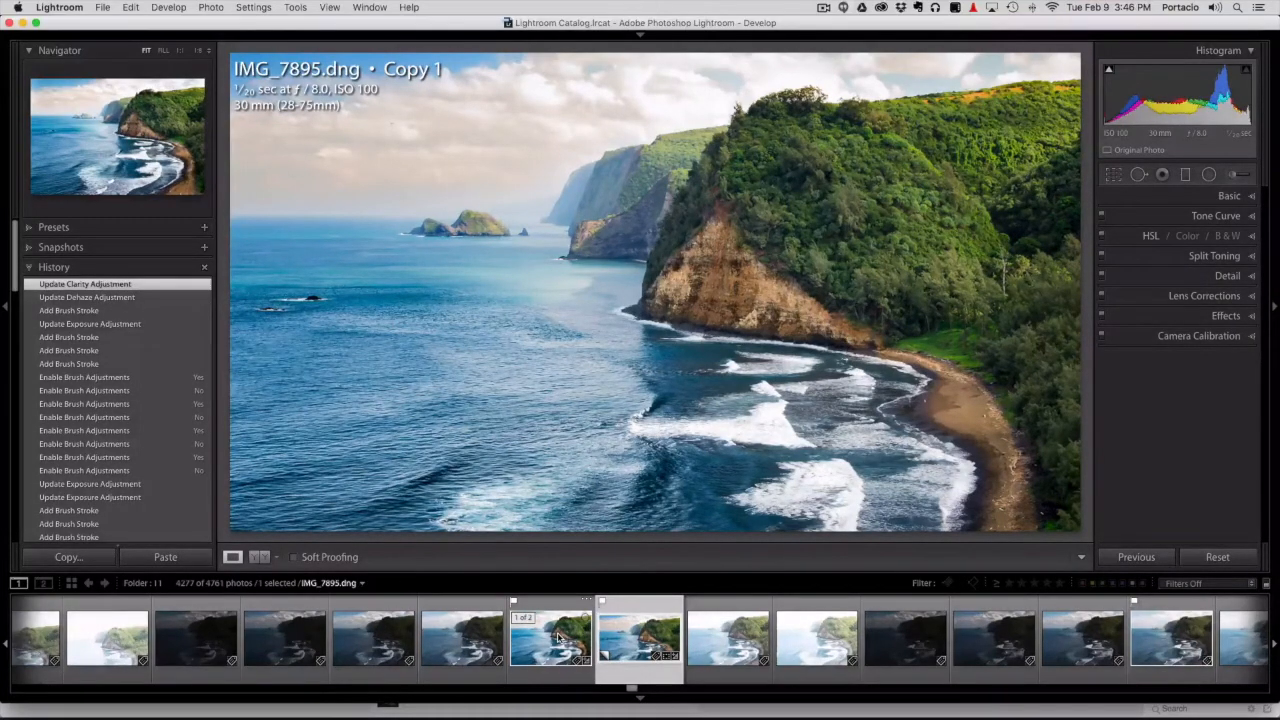
Compare Copy 1 again with the unedited before view of the original photo, ending on Copy 1
left_click(560, 636)
key("backslash")
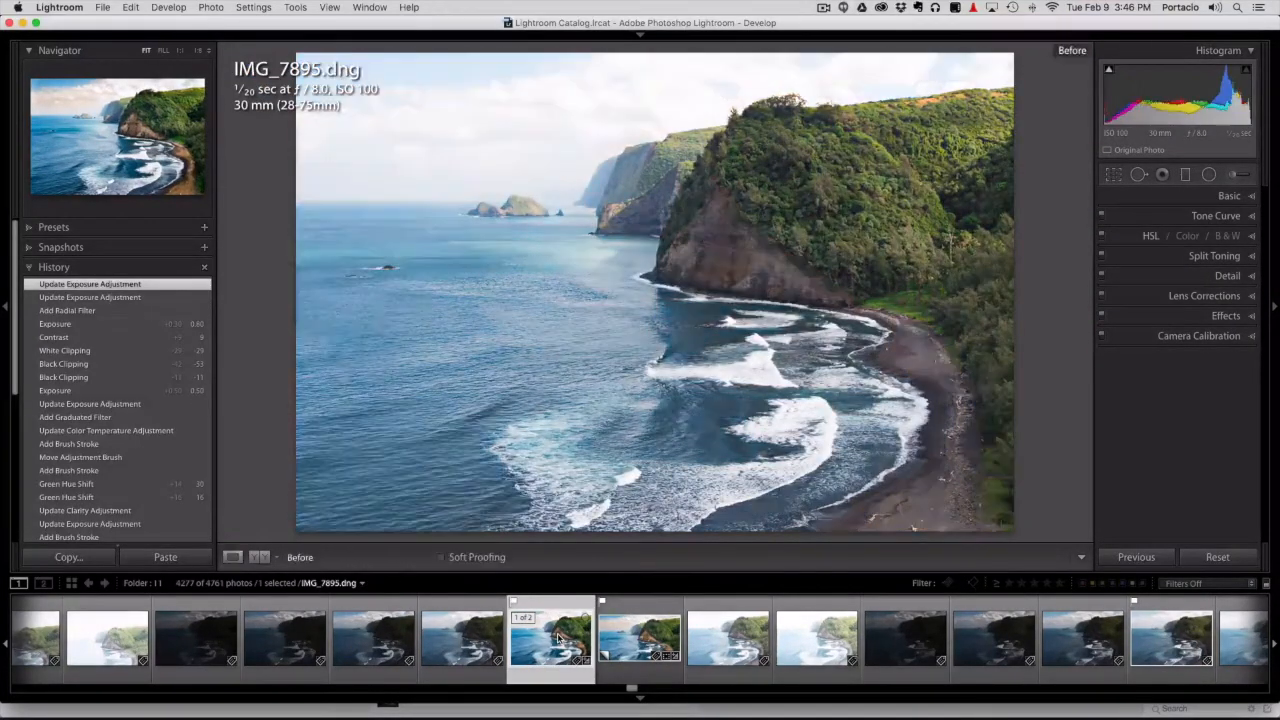
left_click(640, 645)
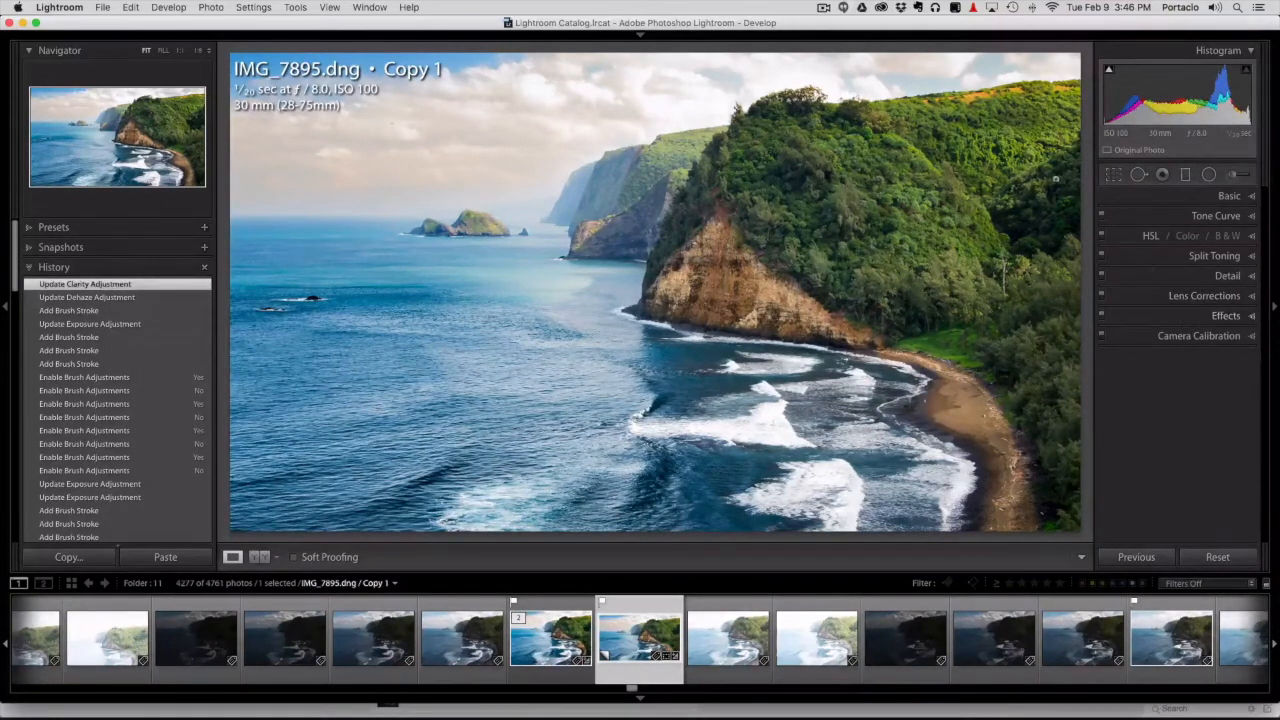
Reduce the hillside greenery's HSL saturation with targeted adjustment, bringing Yellow to +2 and Green to -30
left_click(1150, 236)
left_click(1152, 254)
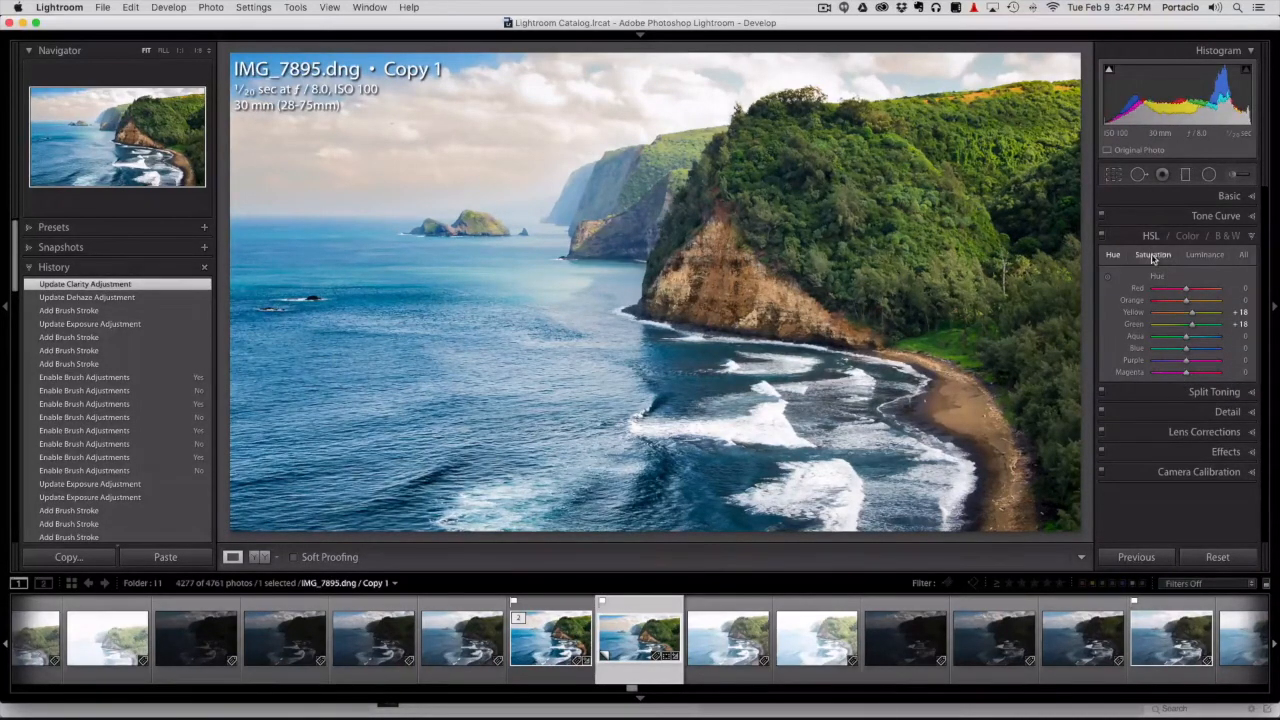
left_click(1108, 278)
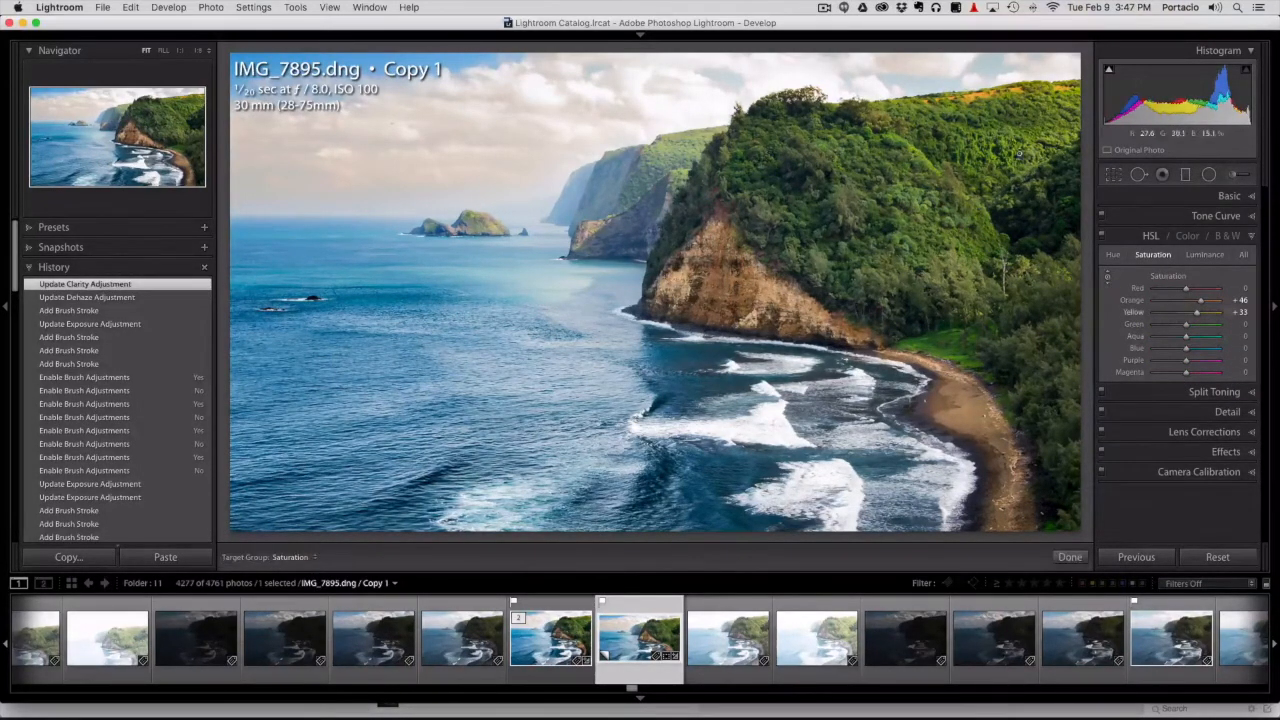
mouse_move(1010, 150)
left_mouse_down()
mouse_move(1010, 202)
mouse_move(1010, 163)
mouse_move(1010, 174)
left_mouse_up()
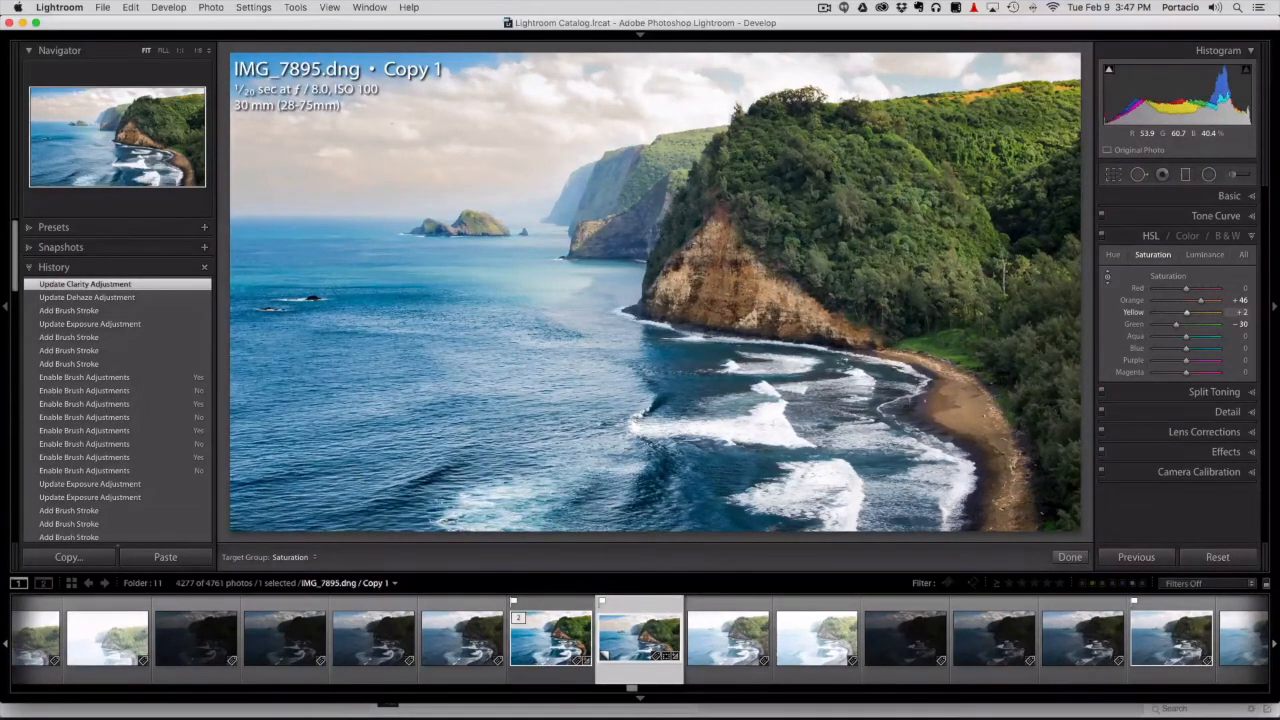
left_click_drag(1009, 154, 1009, 154)
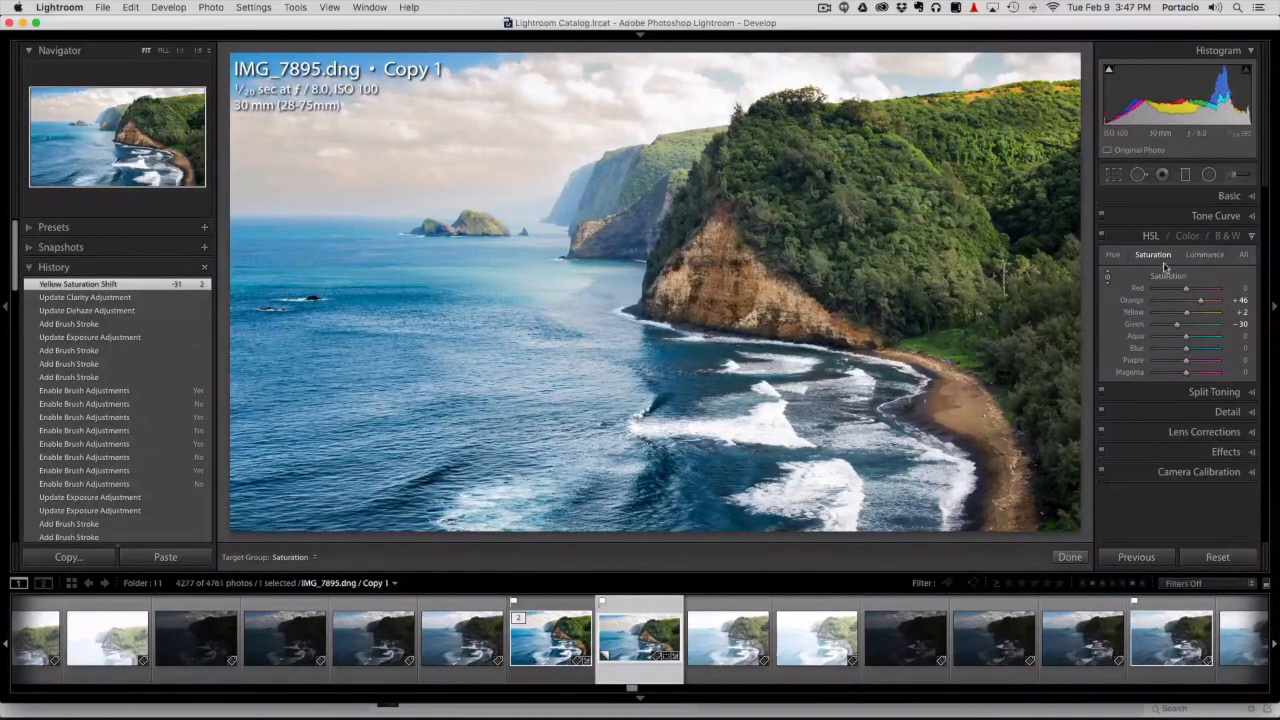
Paint a new brush mask along the orange-tinted ridge crest of the green hill with brush size 4.0
left_click(1236, 176)
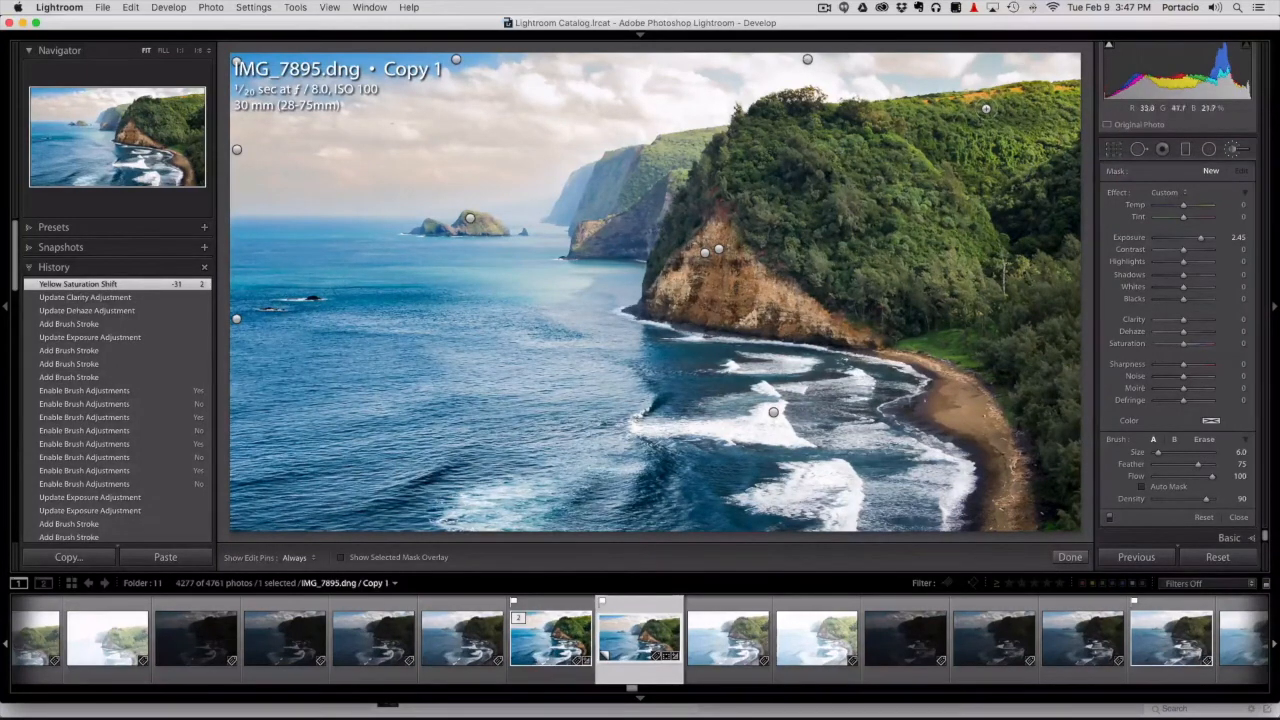
key("bracketleft")
key("bracketleft")
key("h")
left_click_drag(952, 101, 1066, 90)
key("h")
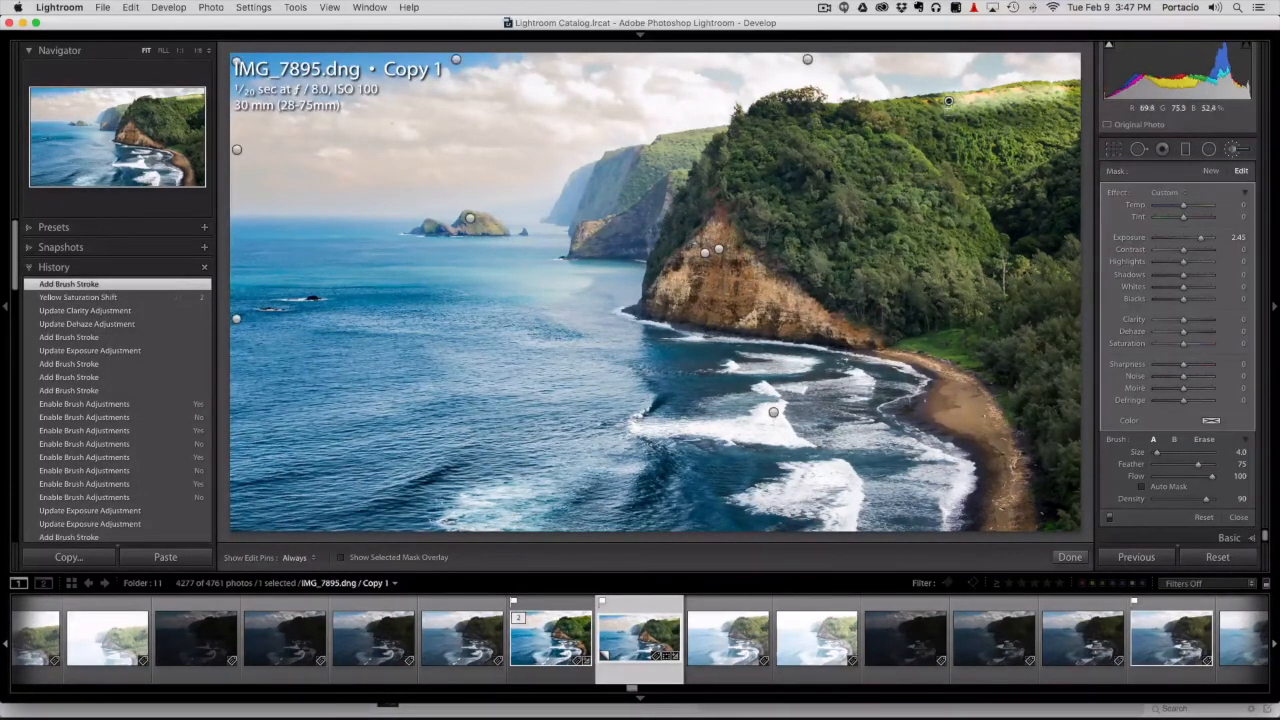
Reset the ridge mask's Exposure, lower its Saturation to -40 and close the adjustment brush
double_click(1122, 240)
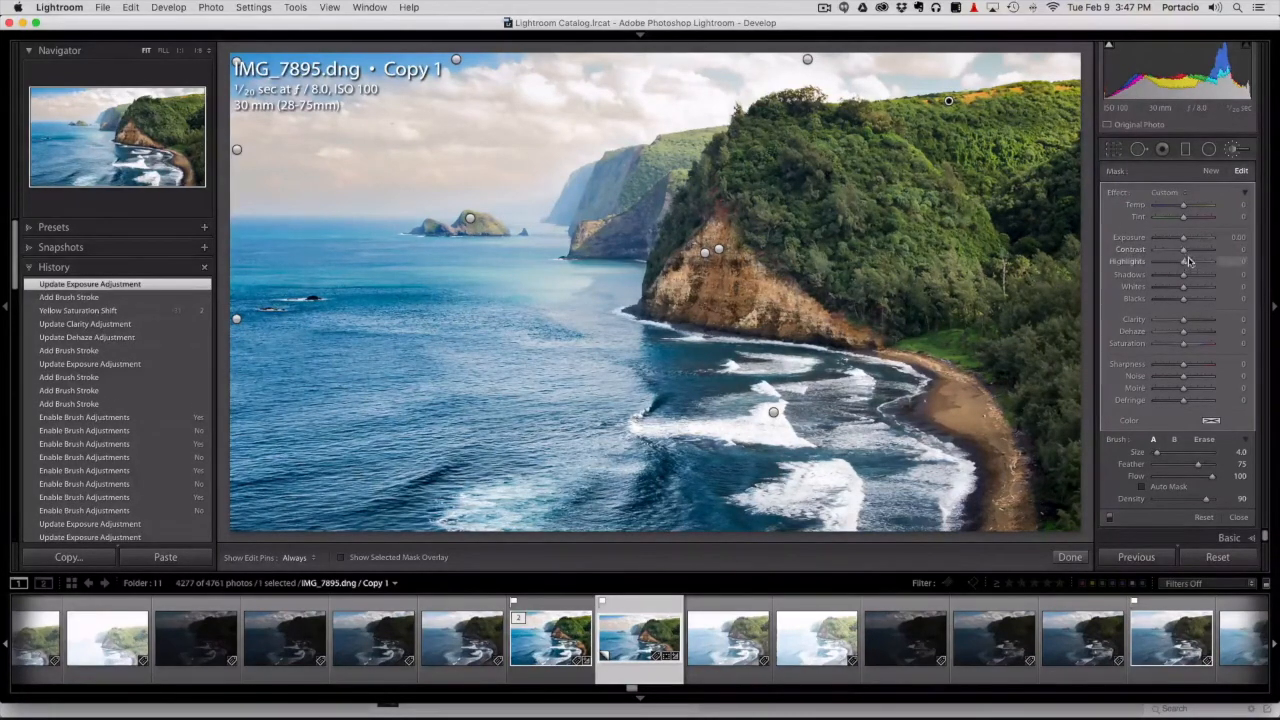
left_click_drag(1187, 345, 1174, 348)
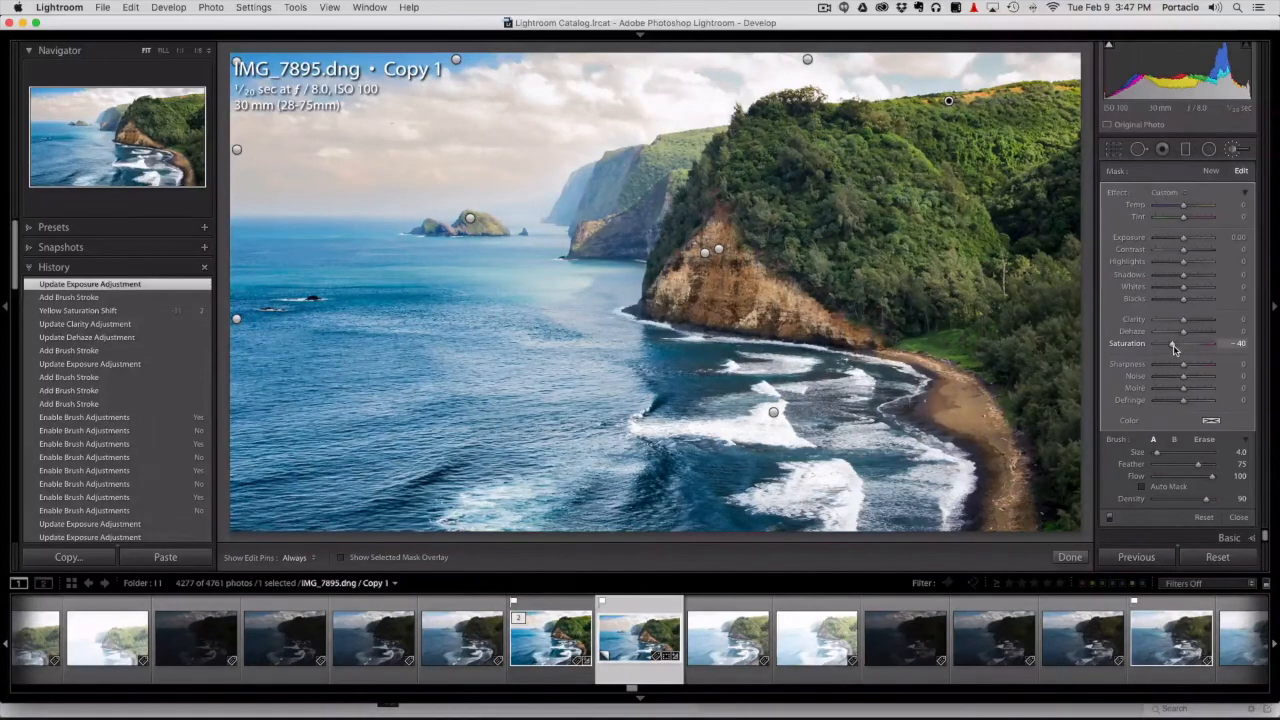
left_click(1231, 150)
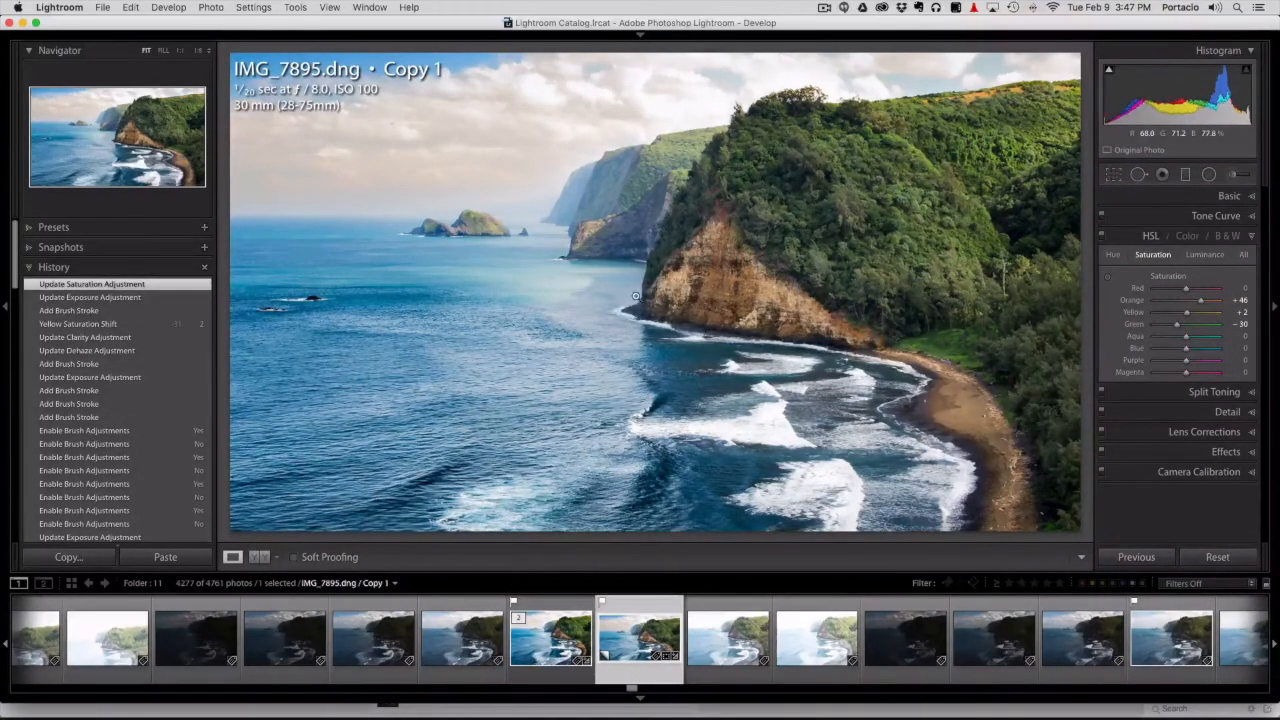
Raise the Exposure of the existing brush mask on the brown cliff face to 0.38 and close the adjustment brush
left_click(1233, 175)
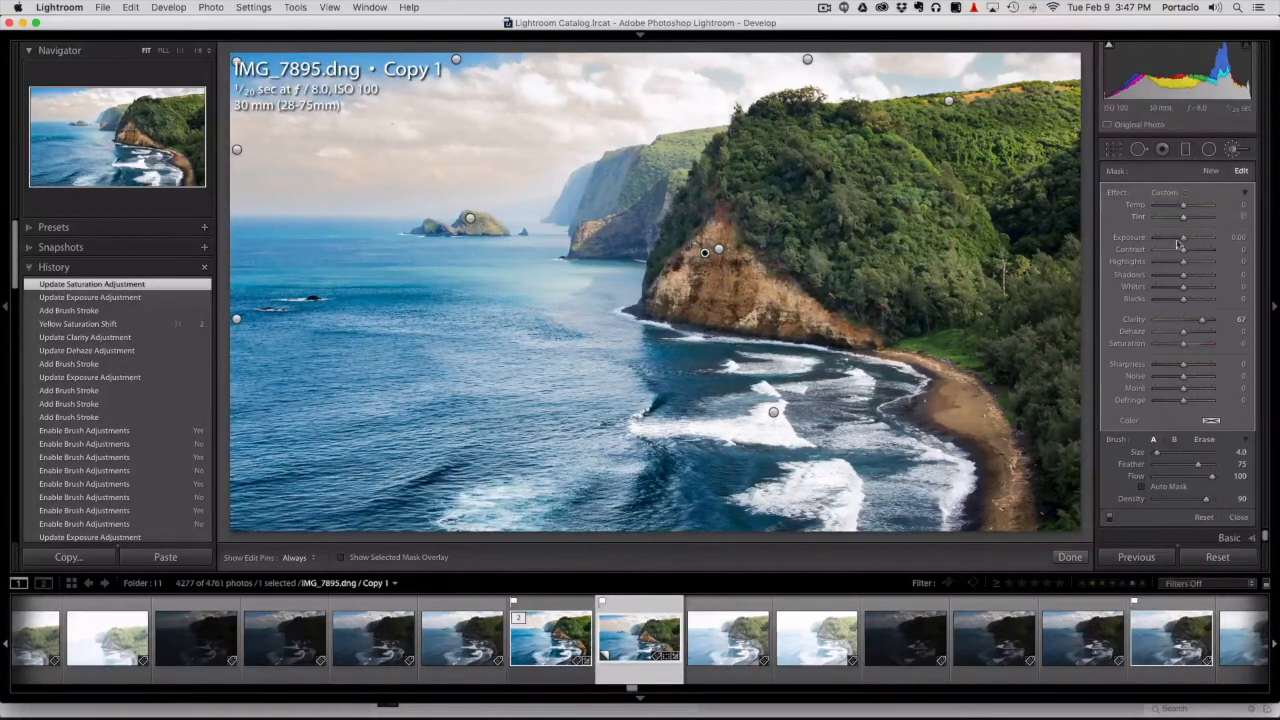
left_click_drag(1183, 241, 1186, 241)
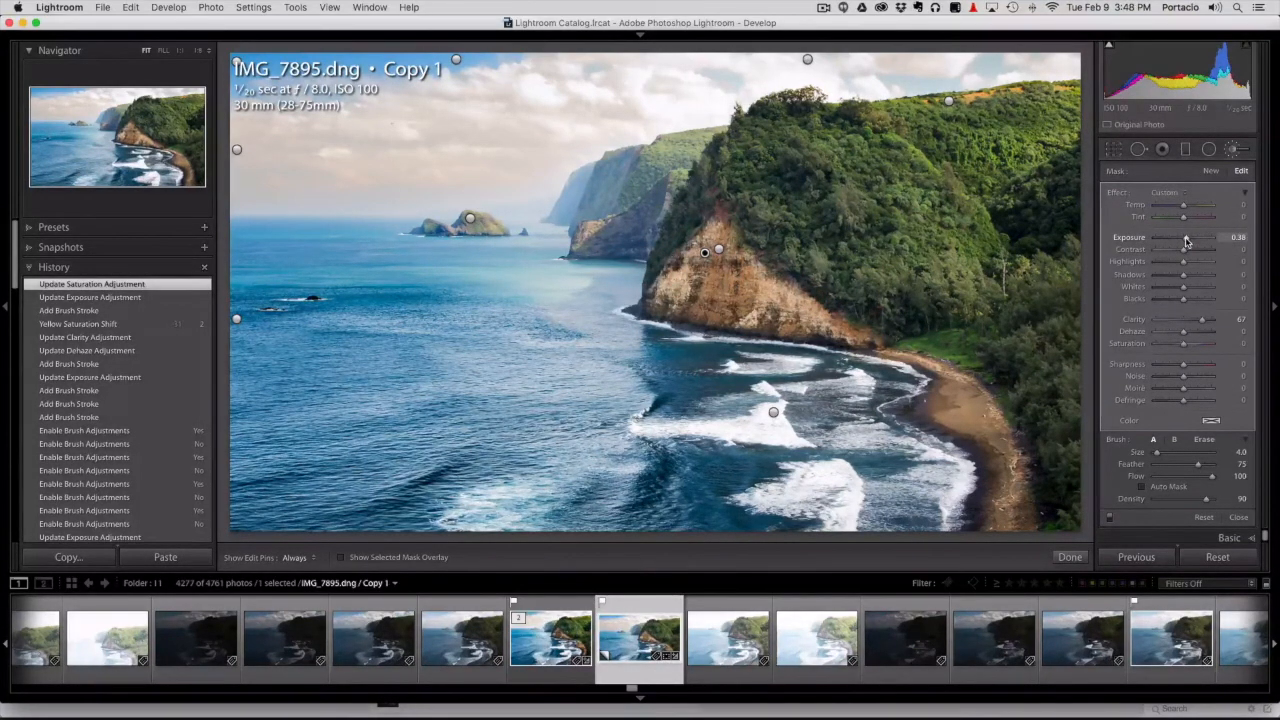
left_click(1233, 149)
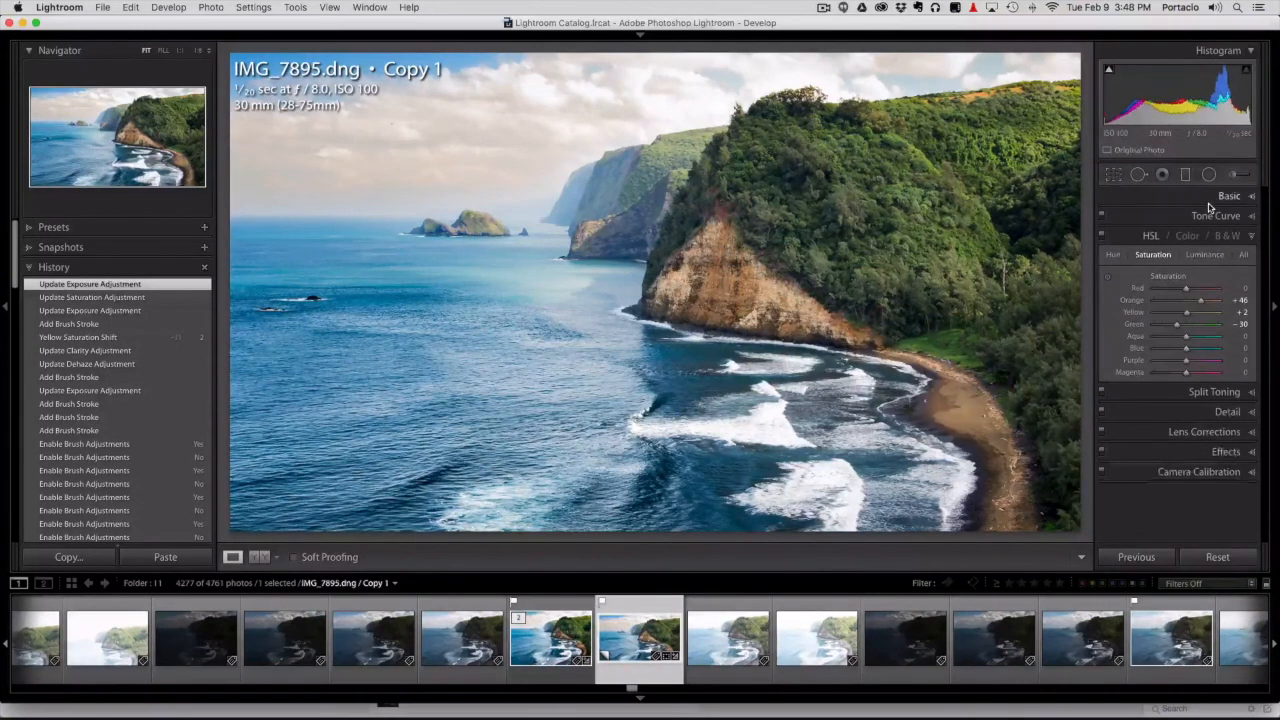